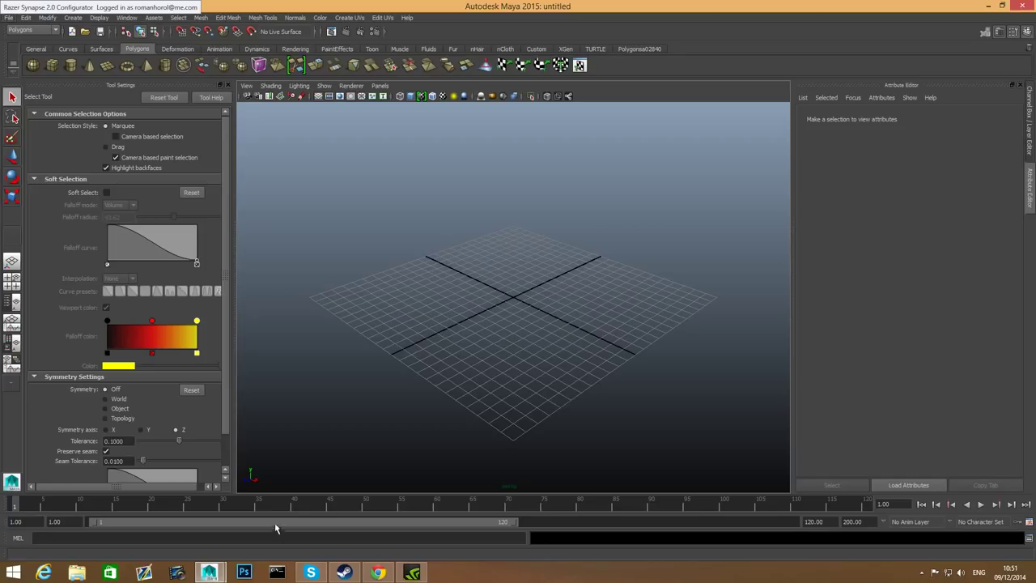
# Close the Tool Settings to give the perspective viewport more room.
pyautogui.click(226, 85)
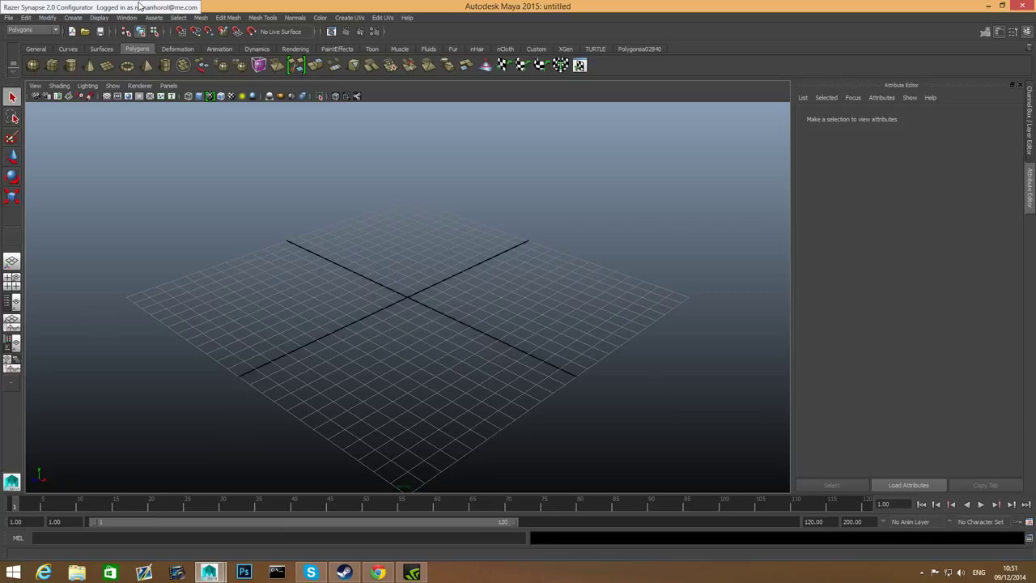
pyautogui.click(919, 573)
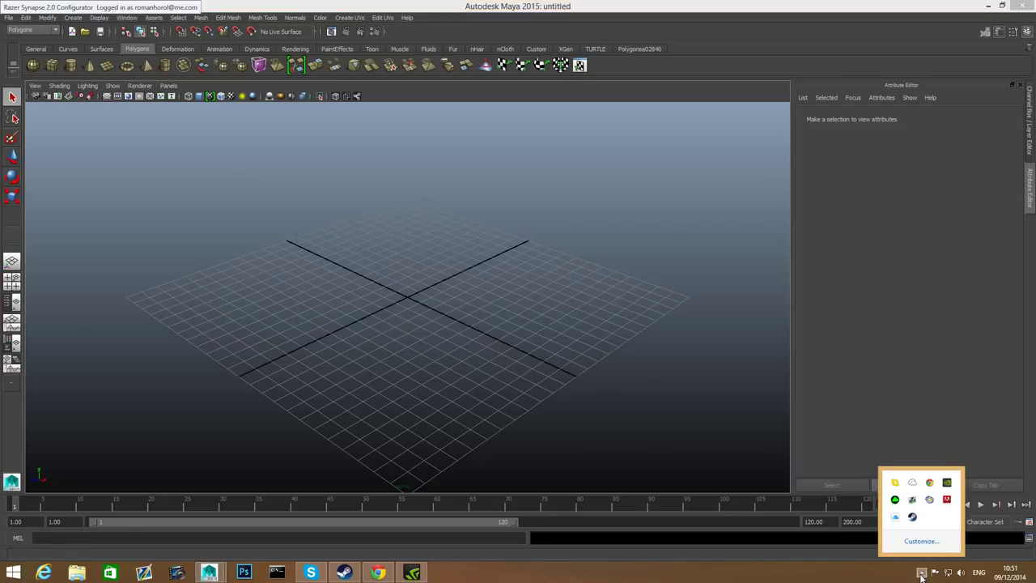
pyautogui.rightClick(896, 500)
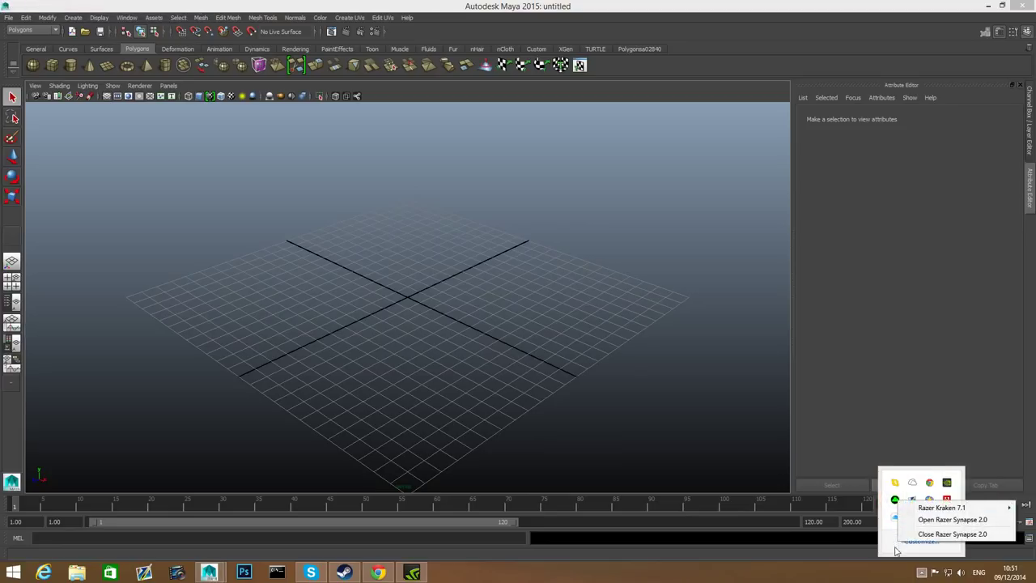
pyautogui.click(886, 549)
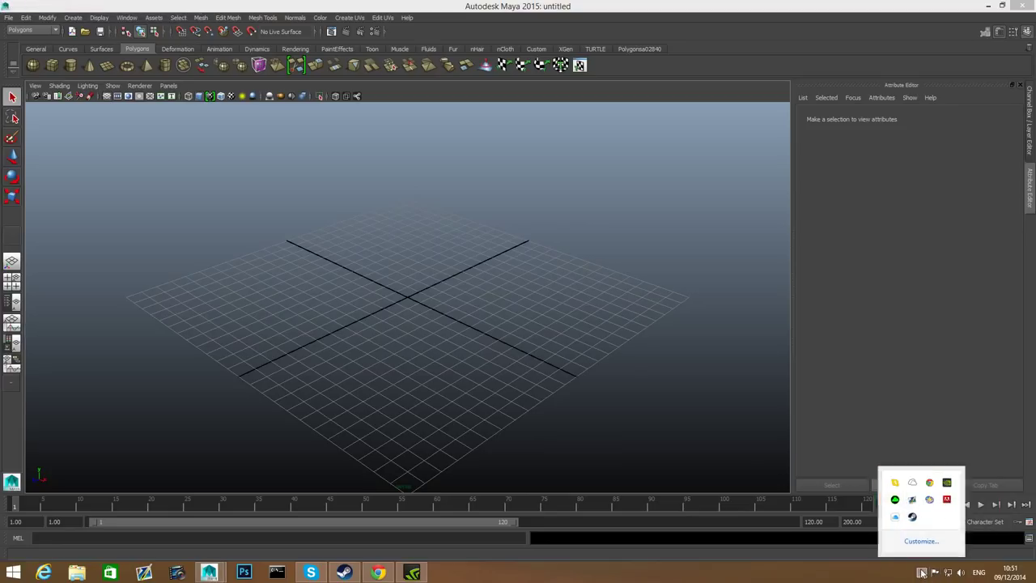
pyautogui.click(416, 294)
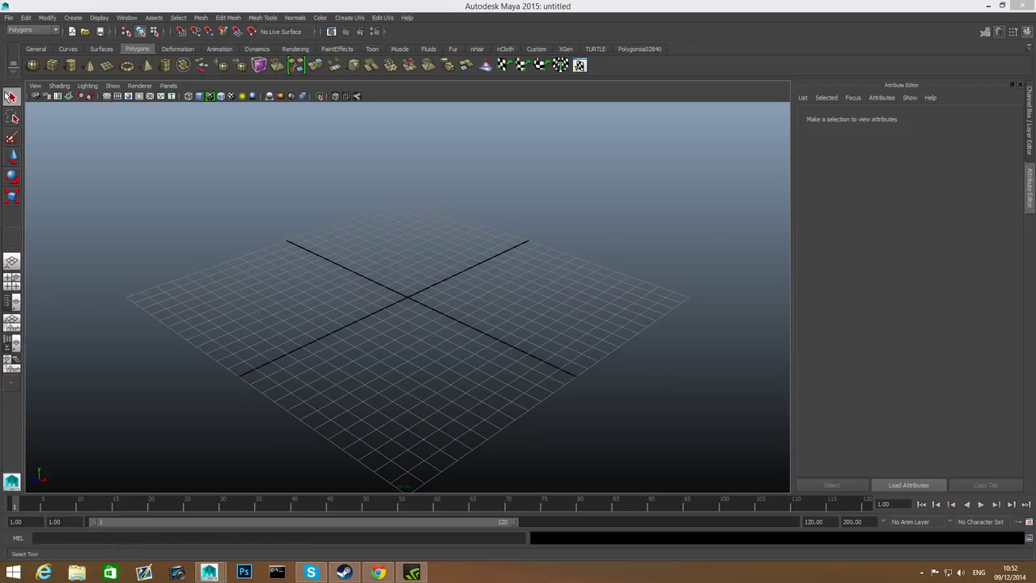
# Create a new project named bathroom in the default projects folder with the standard primary locations.
pyautogui.click(11, 18)
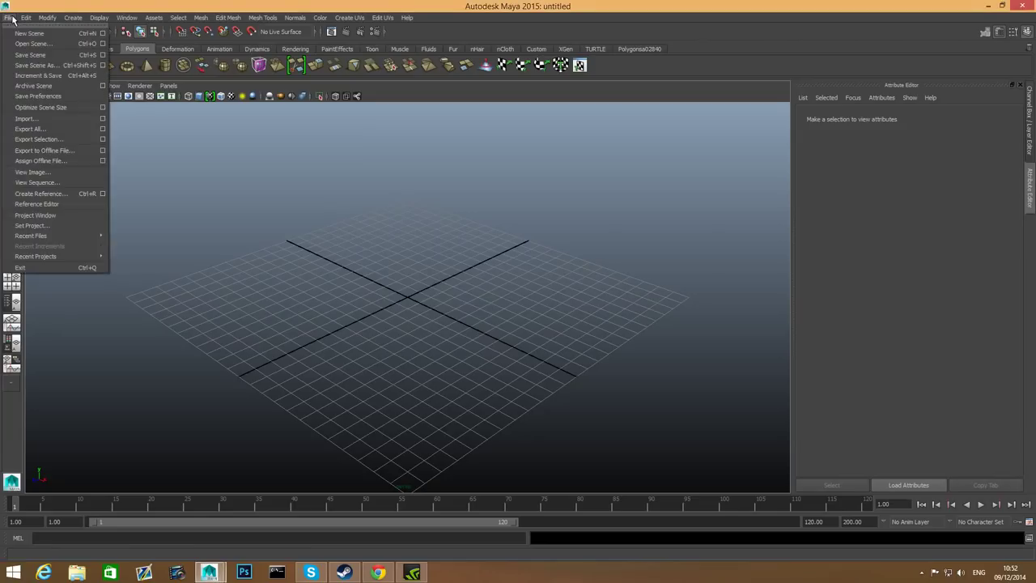
pyautogui.moveTo(59, 235)
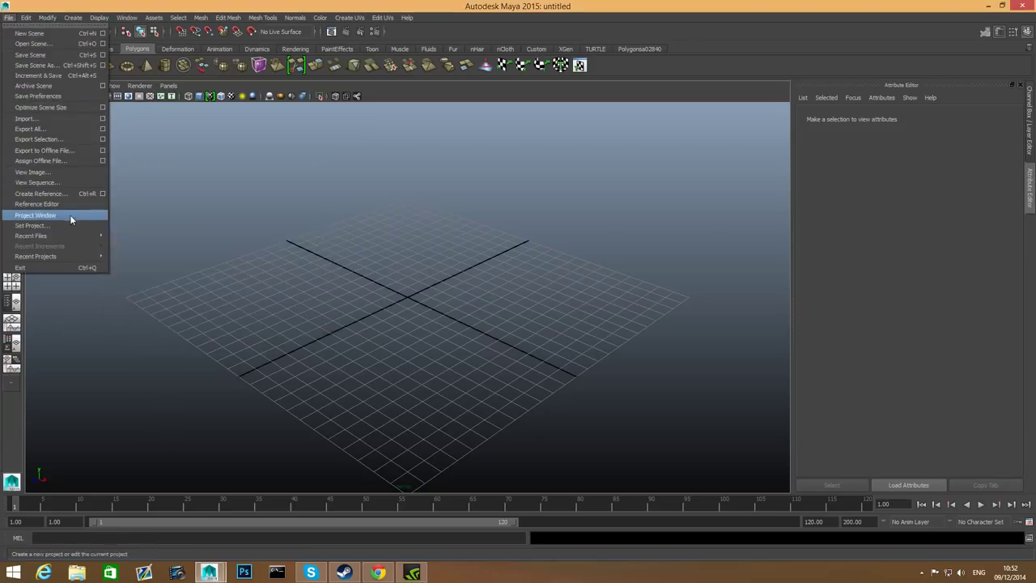
pyautogui.click(73, 213)
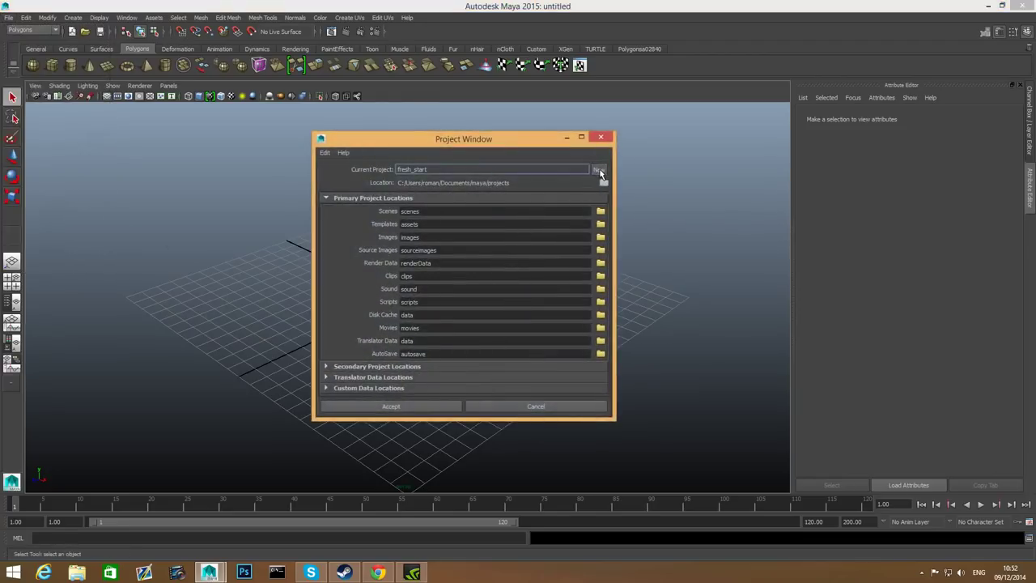
pyautogui.click(599, 173)
pyautogui.doubleClick(535, 169)
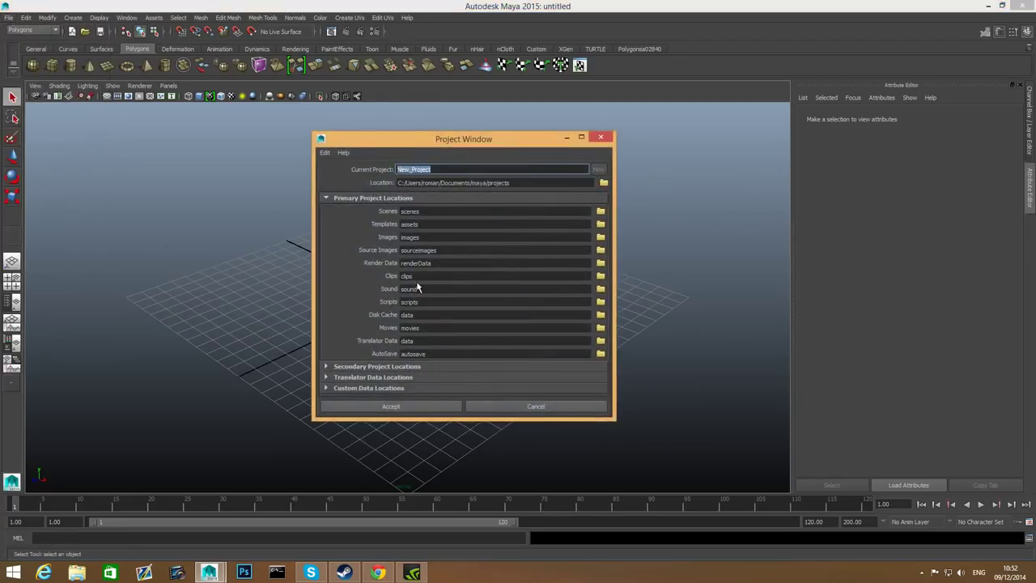
pyautogui.write('bathroom')
pyautogui.press('Return')
pyautogui.moveTo(510, 183); pyautogui.dragTo(404, 207)
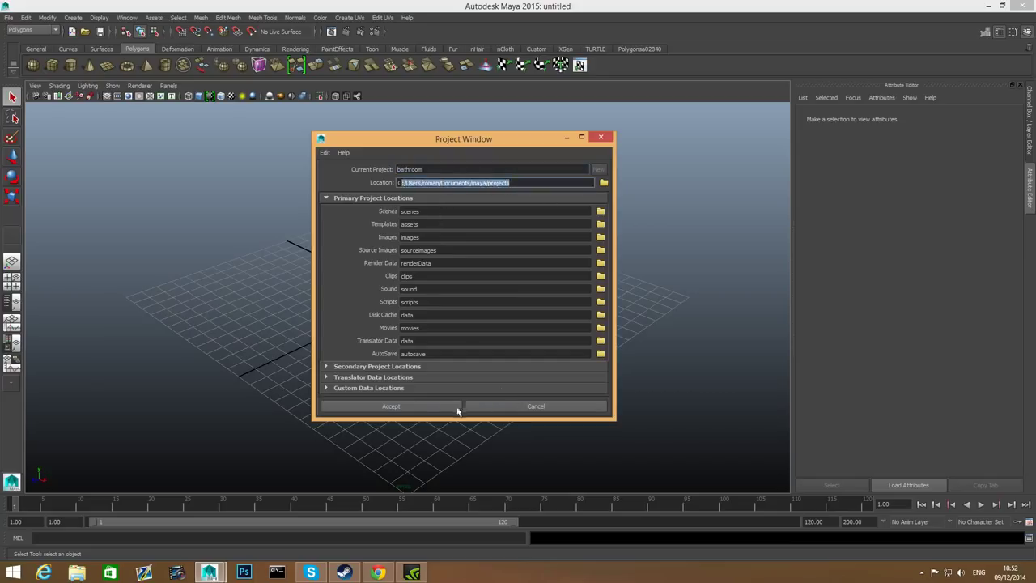
pyautogui.click(443, 183)
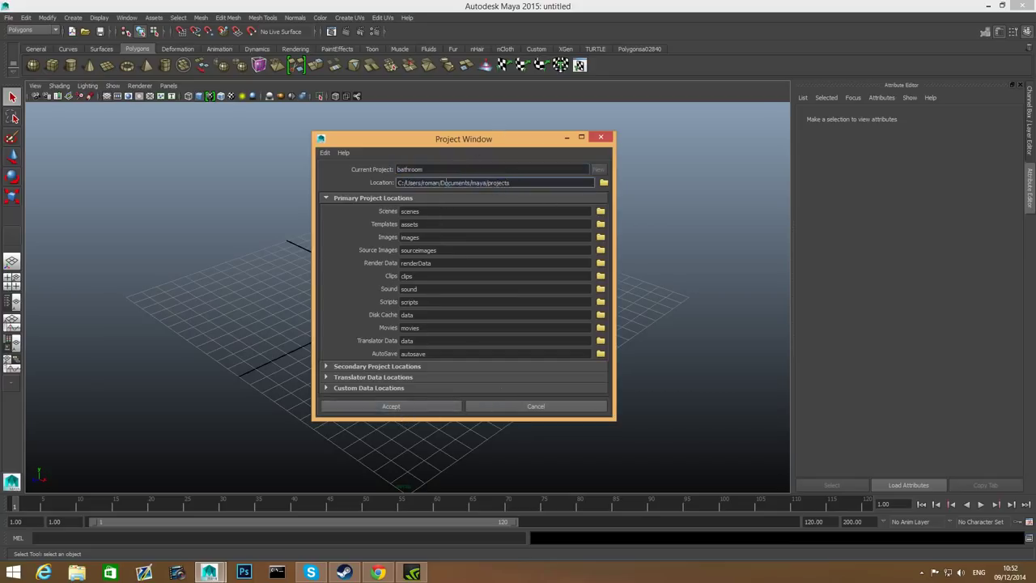
pyautogui.moveTo(413, 183); pyautogui.dragTo(501, 299)
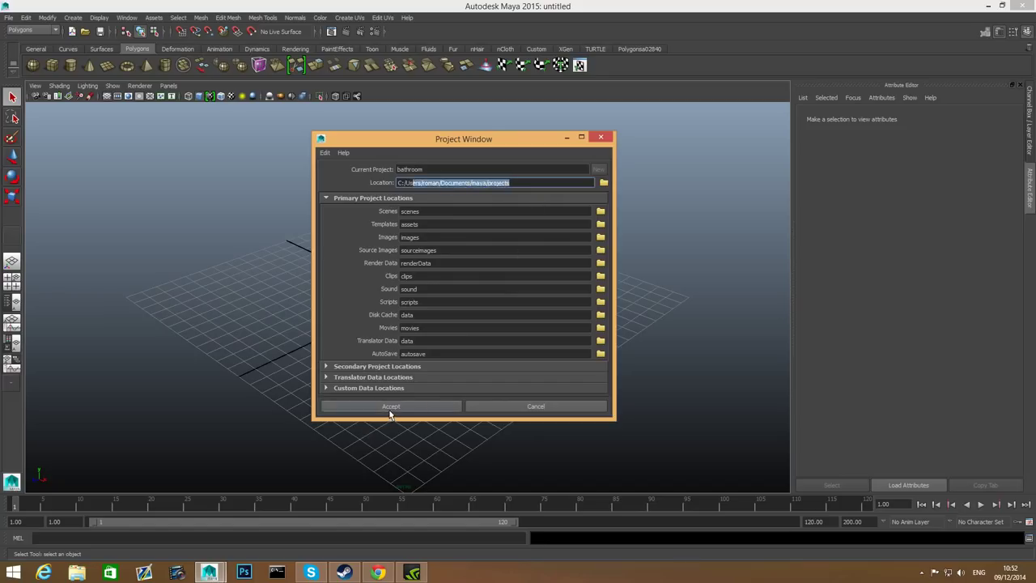
pyautogui.click(391, 408)
# Set the bathroom folder as the current project.
pyautogui.click(8, 18)
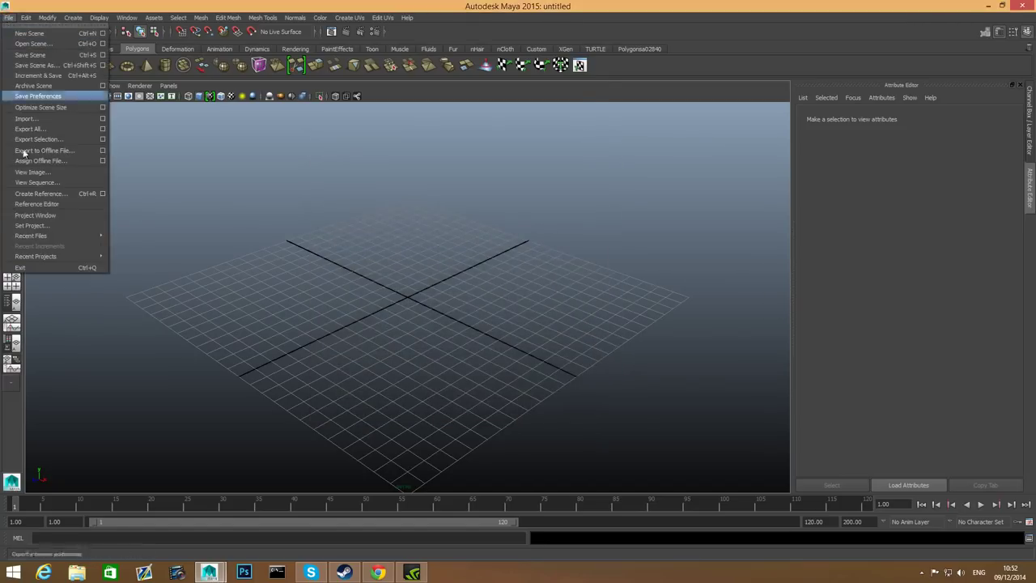
pyautogui.click(24, 223)
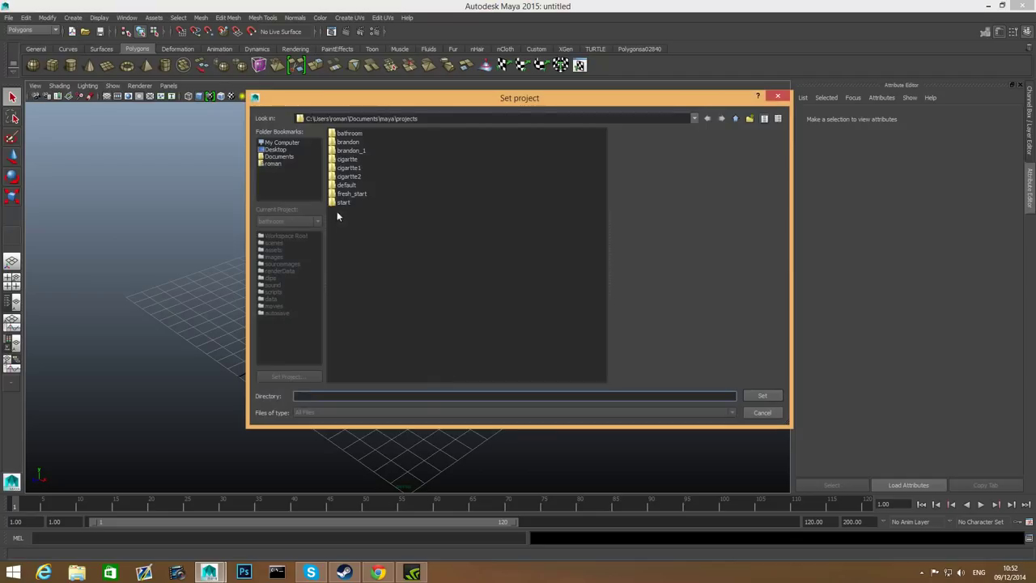
pyautogui.click(350, 133)
pyautogui.click(762, 394)
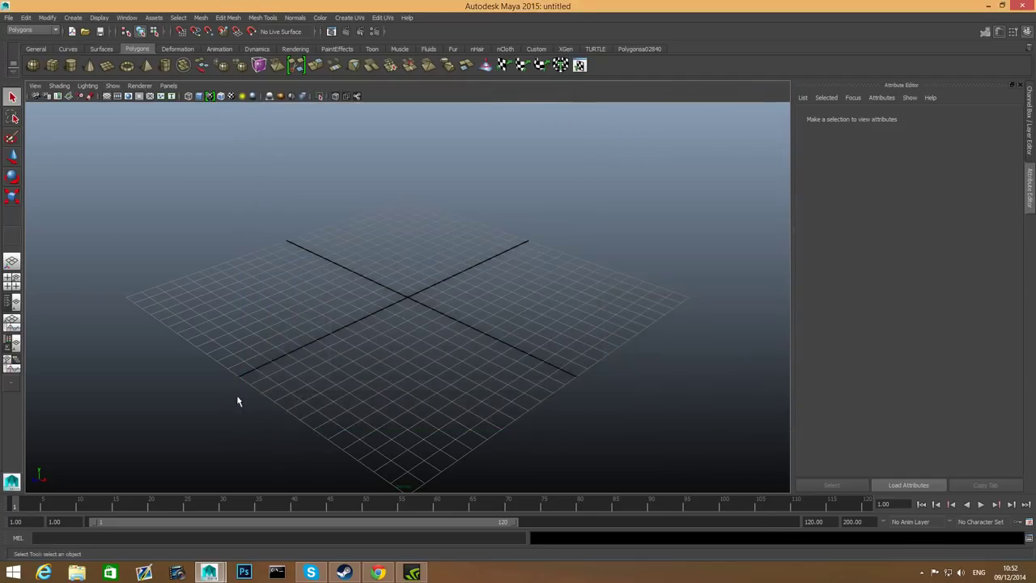
# Turn on Smooth Wireframe shading for the perspective viewport.
pyautogui.keyDown('alt'); pyautogui.moveTo(252, 291); pyautogui.dragTo(556, 360); pyautogui.keyUp('alt')
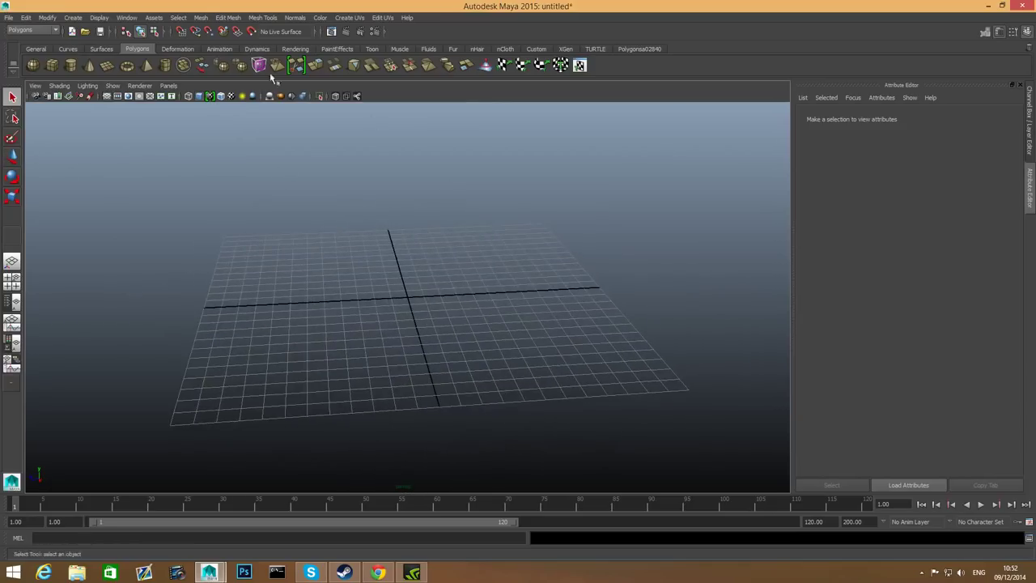
pyautogui.click(59, 85)
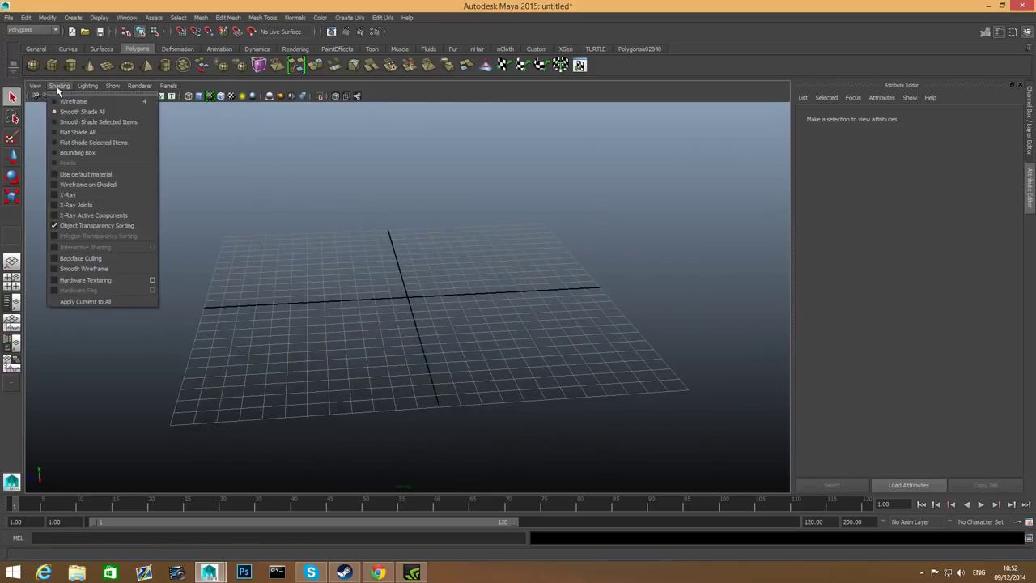
pyautogui.click(54, 270)
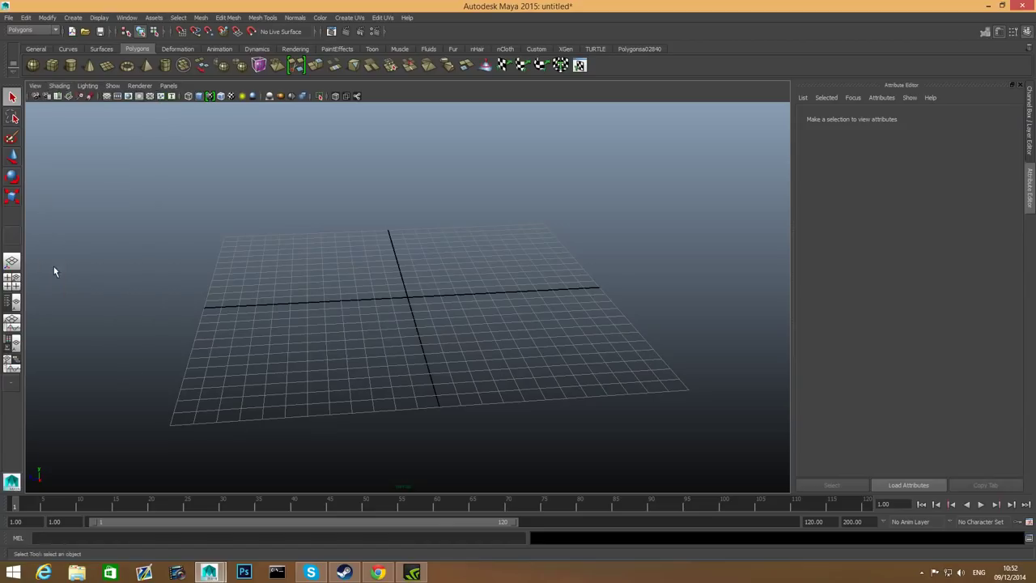
# Check the Interactive Creation option for polygon primitives.
pyautogui.click(73, 18)
pyautogui.moveTo(85, 44)
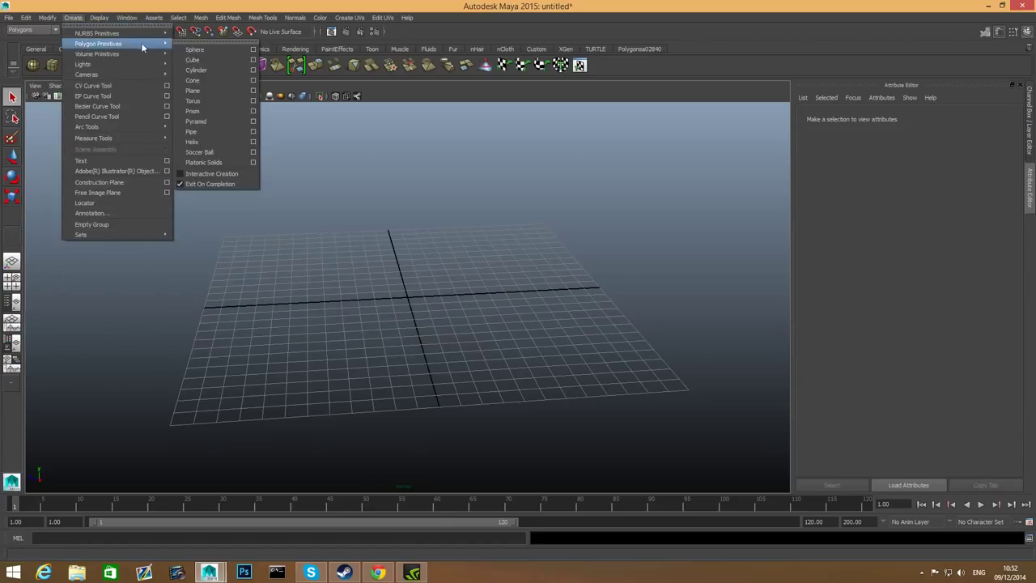
pyautogui.click(180, 175)
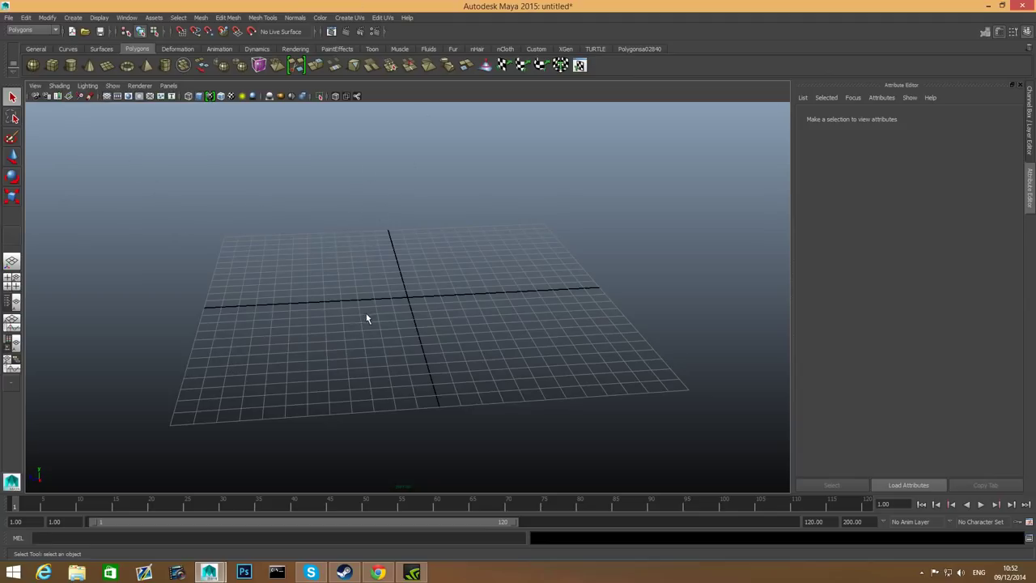
# Create a polygon cube at the grid's origin and scale it uniformly to about 35 times its size.
pyautogui.keyDown('alt'); pyautogui.moveTo(476, 352); pyautogui.dragTo(465, 342); pyautogui.keyUp('alt')
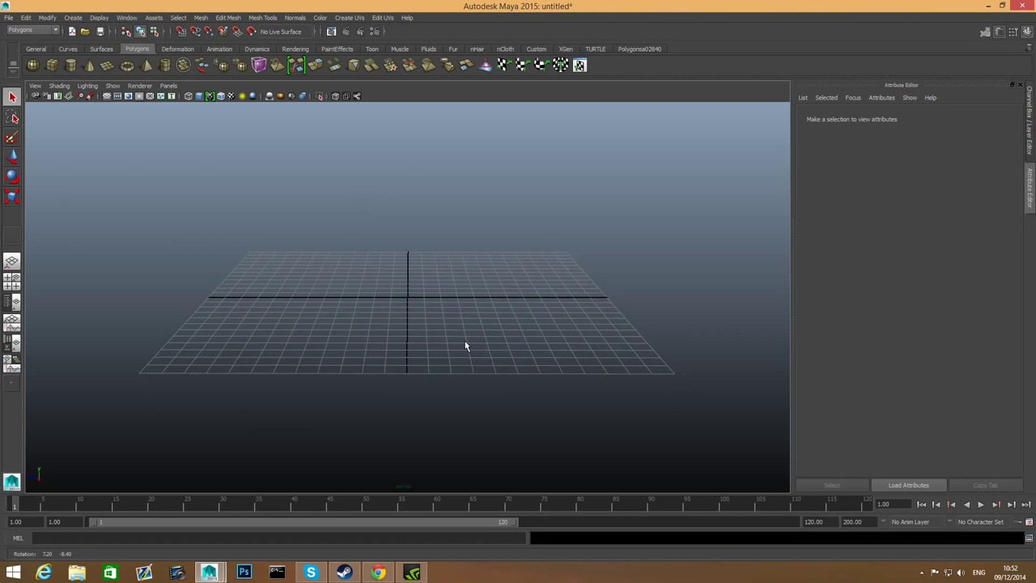
pyautogui.keyDown('alt'); pyautogui.moveTo(410, 334); pyautogui.dragTo(407, 356, button='middle'); pyautogui.keyUp('alt')
pyautogui.keyDown('alt'); pyautogui.moveTo(407, 356); pyautogui.dragTo(402, 378); pyautogui.keyUp('alt')
pyautogui.moveTo(364, 372)
pyautogui.keyDown('alt'); pyautogui.mouseDown(button='right')
pyautogui.moveTo(381, 367)
pyautogui.moveTo(359, 369)
pyautogui.mouseUp(button='right'); pyautogui.keyUp('alt')
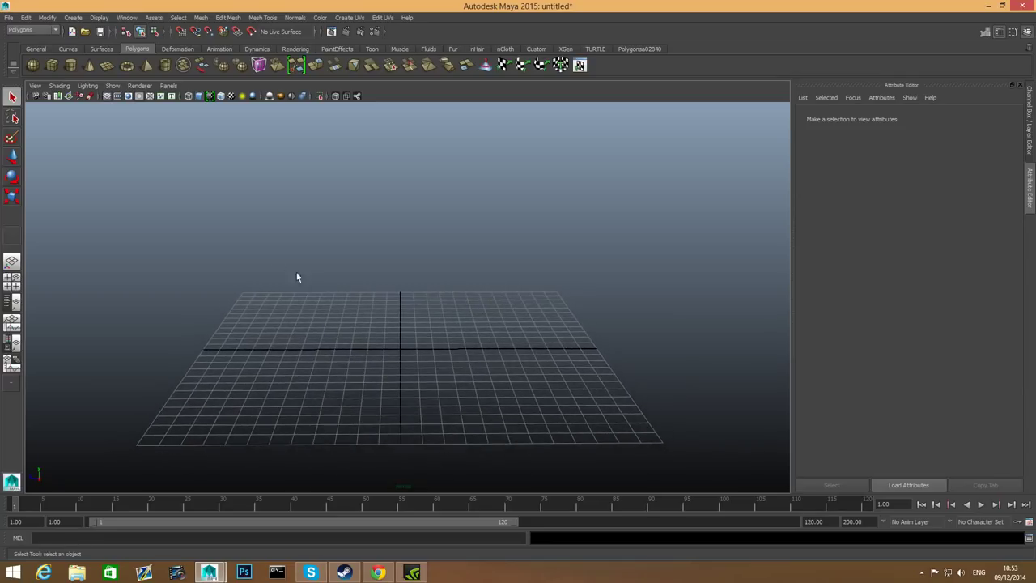
pyautogui.click(53, 70)
pyautogui.scroll(-5, 519, 430)
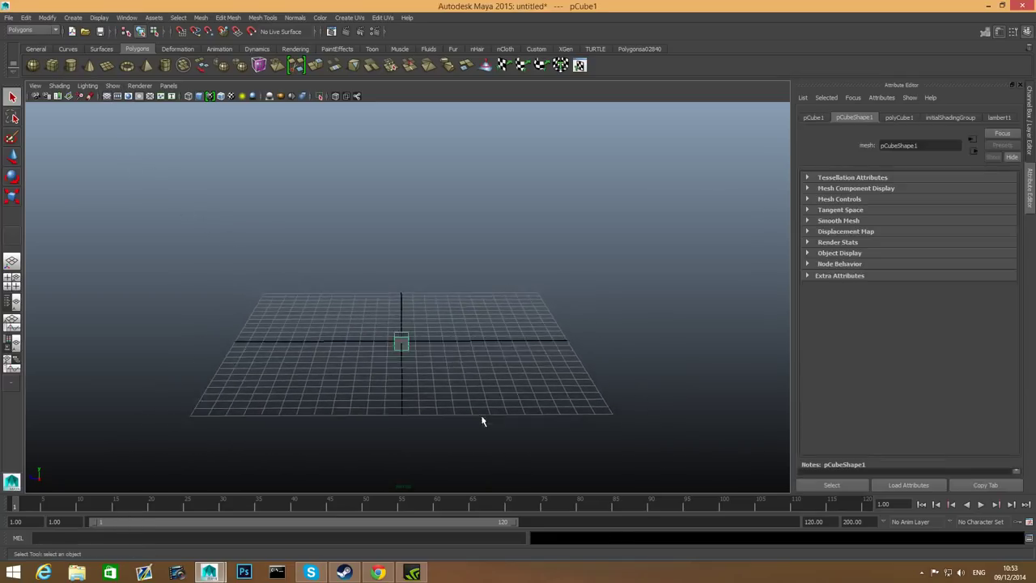
pyautogui.press('r')
pyautogui.moveTo(405, 320); pyautogui.dragTo(652, 345)
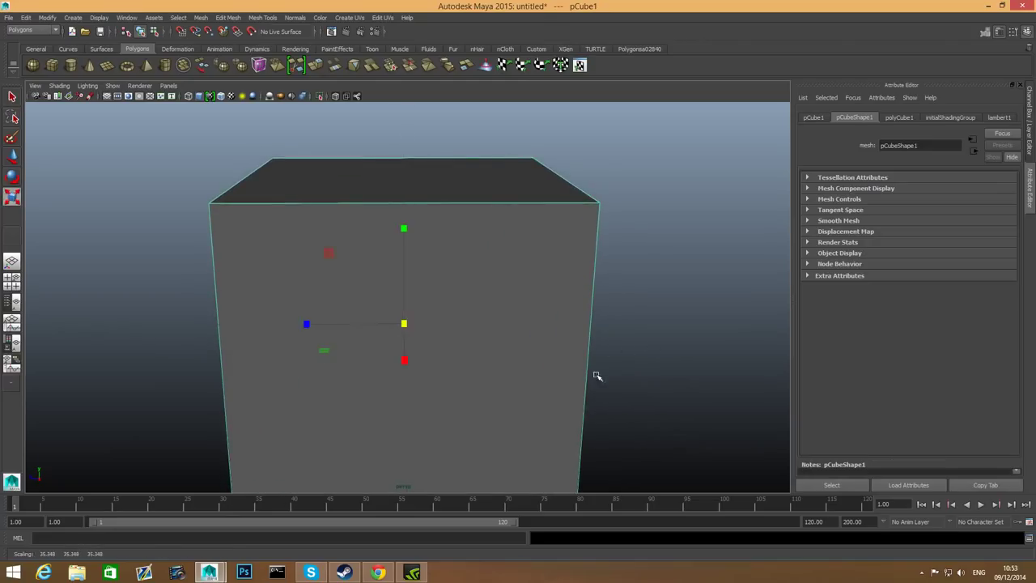
pyautogui.moveTo(594, 375)
pyautogui.keyDown('alt'); pyautogui.mouseDown()
pyautogui.moveTo(491, 364)
pyautogui.moveTo(592, 370)
pyautogui.mouseUp(); pyautogui.keyUp('alt')
pyautogui.keyDown('alt'); pyautogui.moveTo(592, 370); pyautogui.dragTo(385, 345, button='right'); pyautogui.keyUp('alt')
# Stretch the cube along its Z and X axes into a long, wide room-shaped box.
pyautogui.press('w')
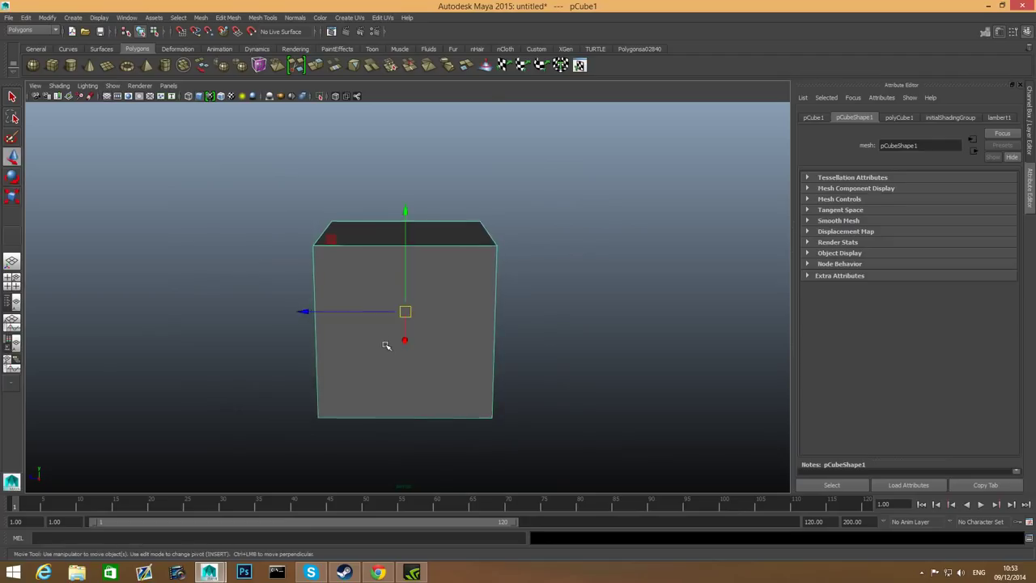
pyautogui.keyDown('alt'); pyautogui.moveTo(389, 342); pyautogui.dragTo(459, 266); pyautogui.keyUp('alt')
pyautogui.press('r')
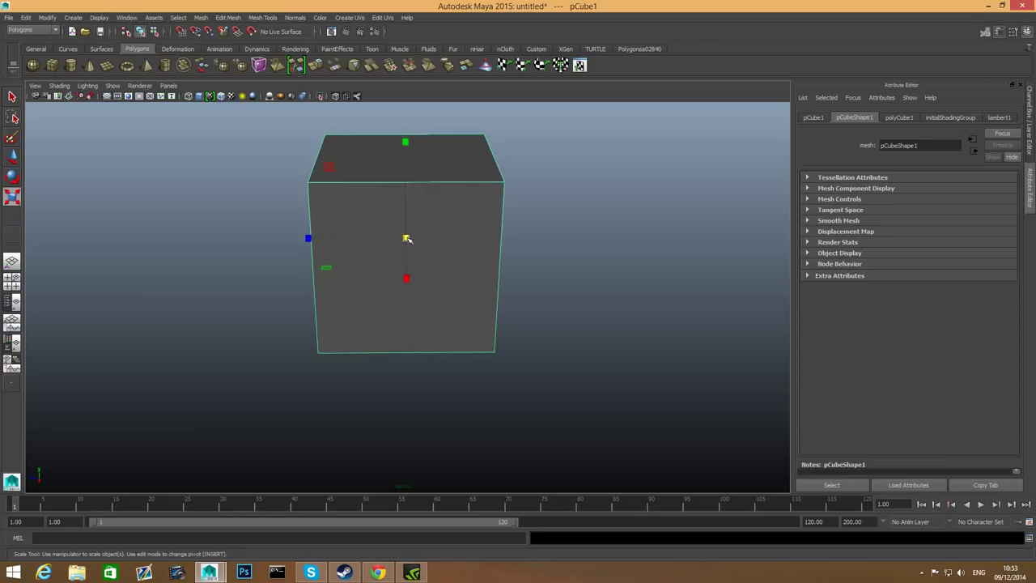
pyautogui.moveTo(308, 237); pyautogui.dragTo(162, 239)
pyautogui.keyDown('alt'); pyautogui.moveTo(359, 309); pyautogui.dragTo(446, 316); pyautogui.keyUp('alt')
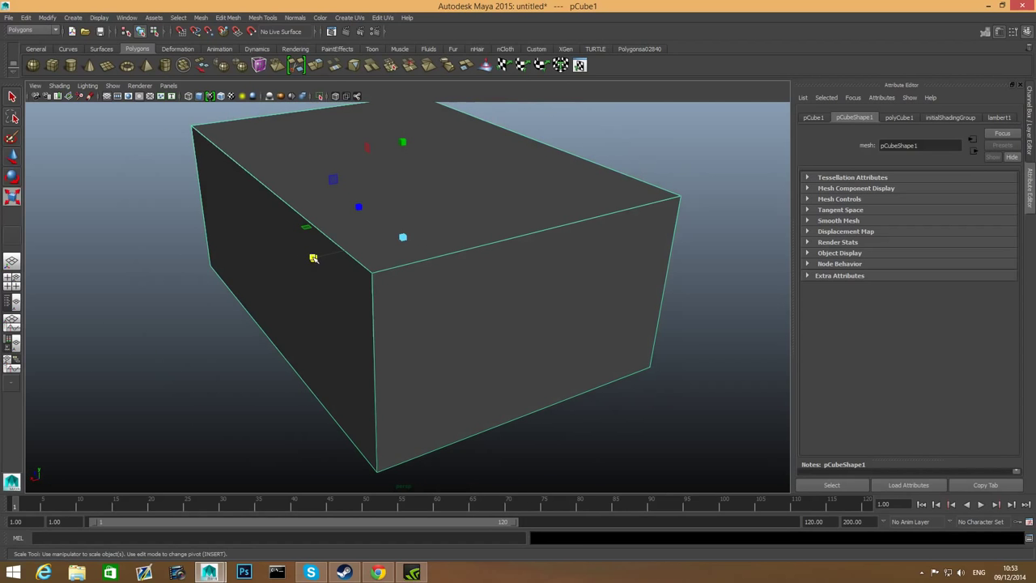
pyautogui.moveTo(313, 257); pyautogui.dragTo(267, 268)
pyautogui.moveTo(356, 202); pyautogui.dragTo(341, 211)
pyautogui.moveTo(312, 259); pyautogui.dragTo(291, 265)
# Select the box's four top vertices and move them up to heighten the room, then return to object mode.
pyautogui.scroll(-5, 419, 293)
pyautogui.keyDown('alt'); pyautogui.moveTo(418, 292); pyautogui.dragTo(380, 322); pyautogui.keyUp('alt')
pyautogui.moveTo(508, 246); pyautogui.dragTo(477, 234, button='right')
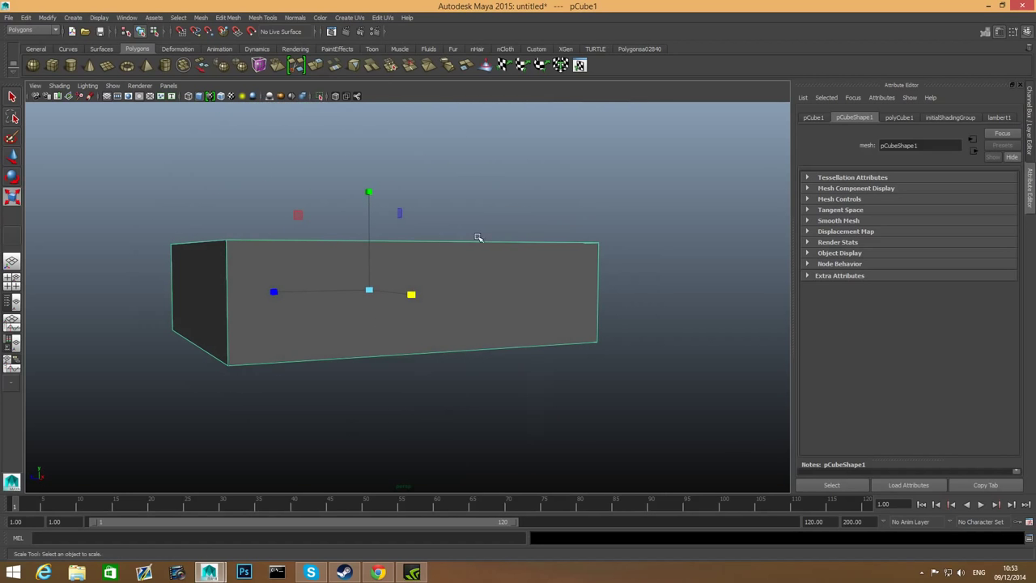
pyautogui.click(477, 234)
pyautogui.moveTo(134, 203); pyautogui.dragTo(735, 266)
pyautogui.press('w')
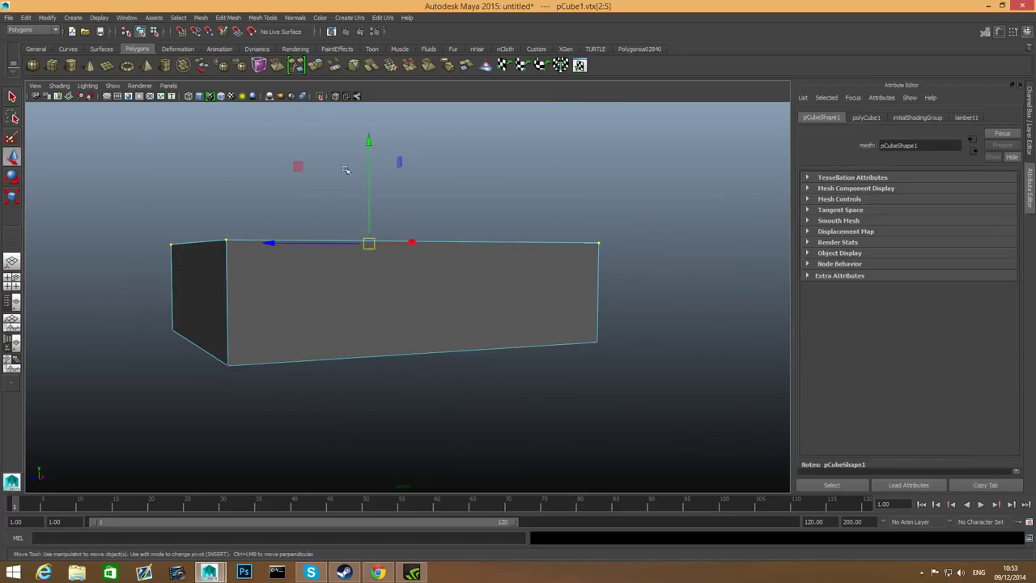
pyautogui.moveTo(370, 150); pyautogui.dragTo(378, 53)
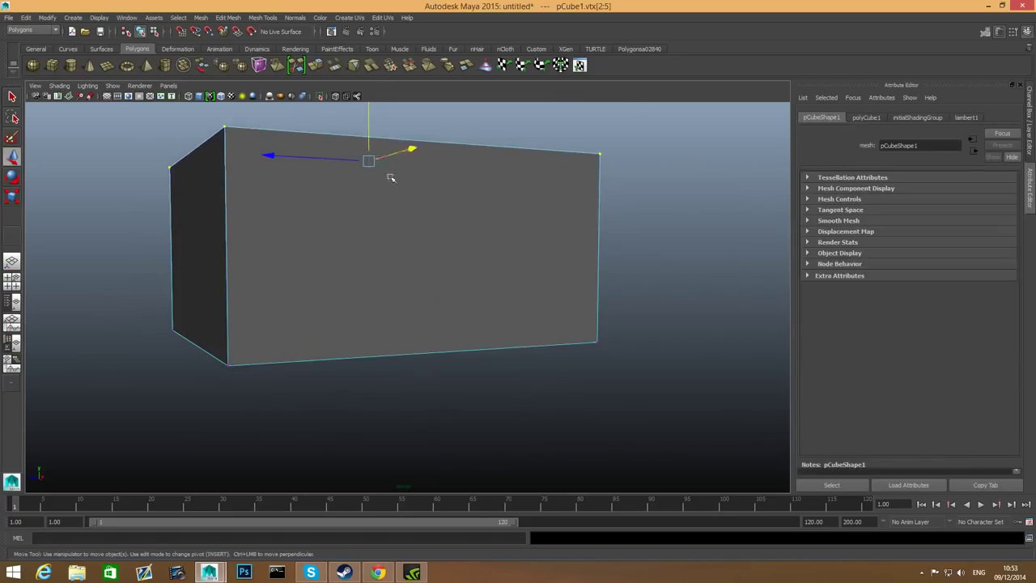
pyautogui.keyDown('alt'); pyautogui.moveTo(381, 249); pyautogui.dragTo(367, 314, button='middle'); pyautogui.keyUp('alt')
pyautogui.moveTo(358, 112); pyautogui.dragTo(362, 86)
pyautogui.keyDown('alt'); pyautogui.moveTo(402, 195); pyautogui.dragTo(390, 240, button='middle'); pyautogui.keyUp('alt')
pyautogui.press('F8')
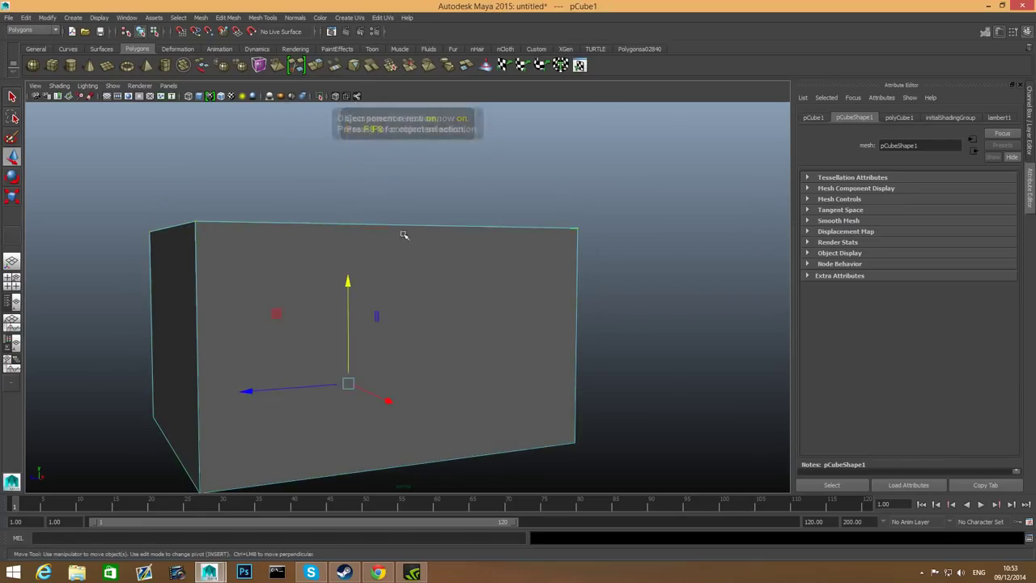
pyautogui.scroll(-3, 550, 331)
pyautogui.moveTo(372, 321)
pyautogui.keyDown('alt'); pyautogui.mouseDown()
pyautogui.moveTo(365, 352)
pyautogui.moveTo(283, 396)
pyautogui.moveTo(315, 314)
pyautogui.moveTo(312, 256)
pyautogui.moveTo(331, 326)
pyautogui.moveTo(372, 363)
pyautogui.moveTo(413, 313)
pyautogui.moveTo(300, 331)
pyautogui.moveTo(400, 314)
pyautogui.moveTo(391, 324)
pyautogui.mouseUp(); pyautogui.keyUp('alt')
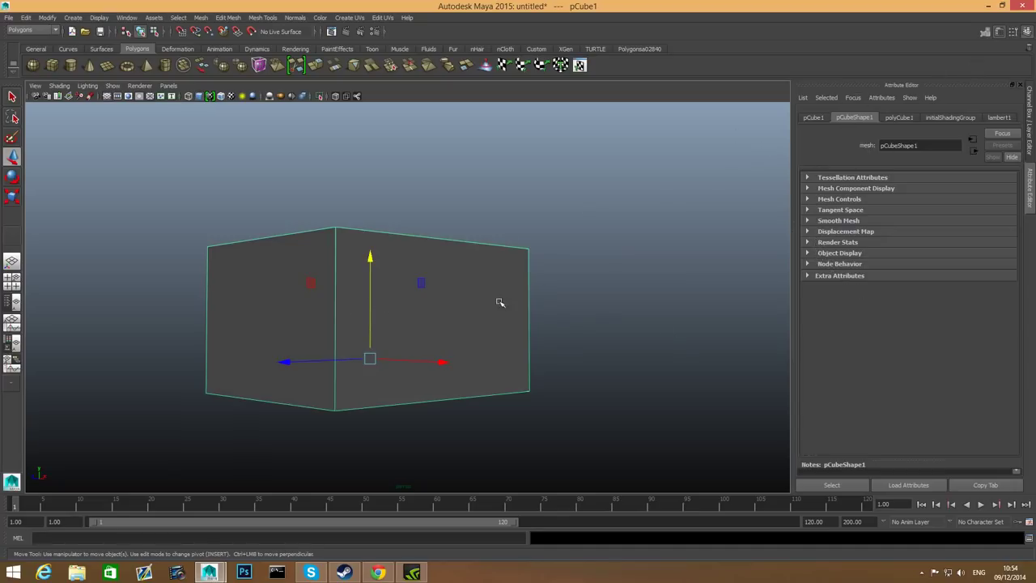
pyautogui.moveTo(411, 190); pyautogui.dragTo(659, 389)
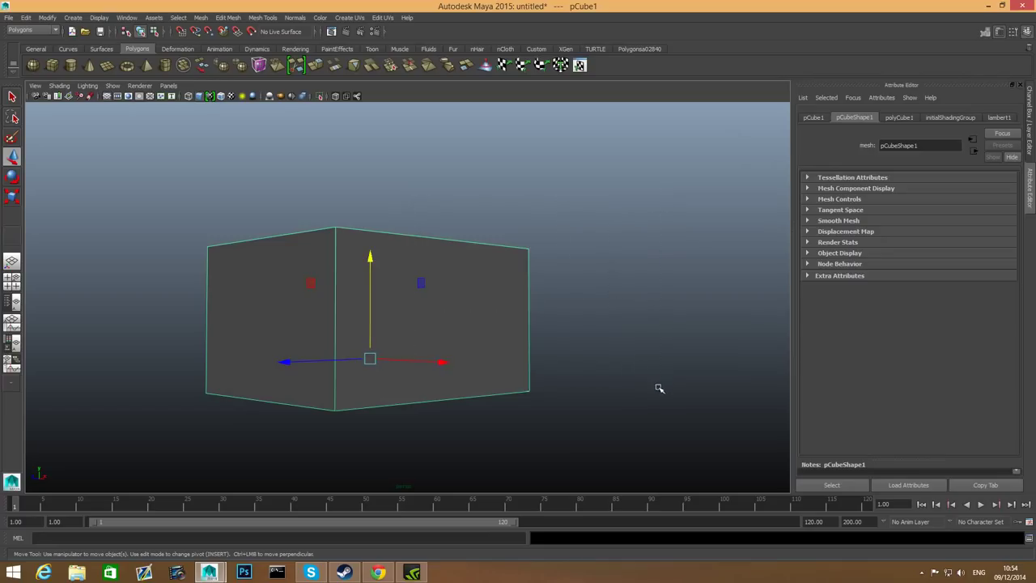
pyautogui.click(1000, 33)
pyautogui.click(999, 32)
pyautogui.moveTo(326, 199); pyautogui.dragTo(599, 348)
# In the box's Render Stats, disable Double Sided and enable Opposite.
pyautogui.click(807, 243)
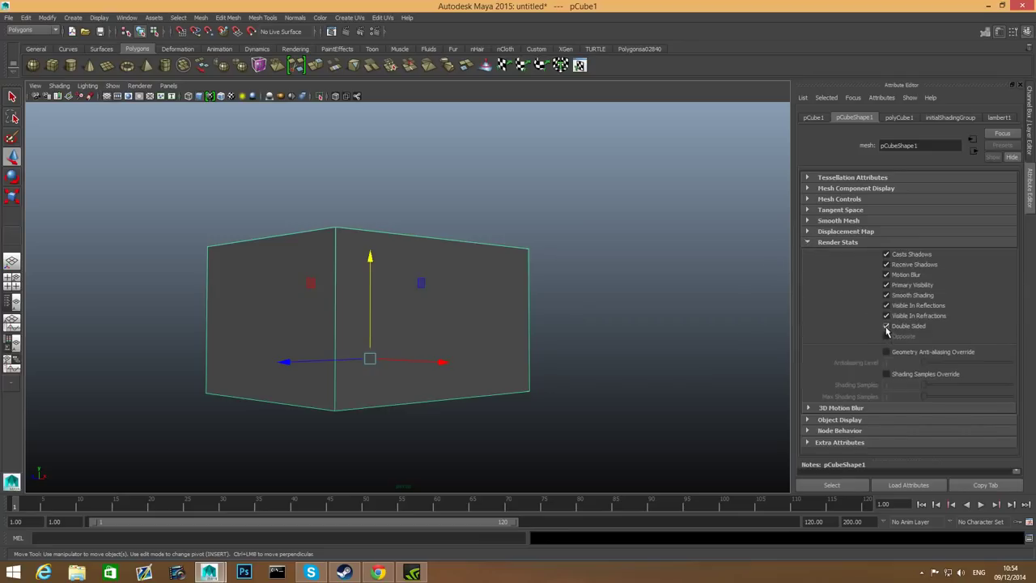
pyautogui.click(887, 327)
pyautogui.click(886, 337)
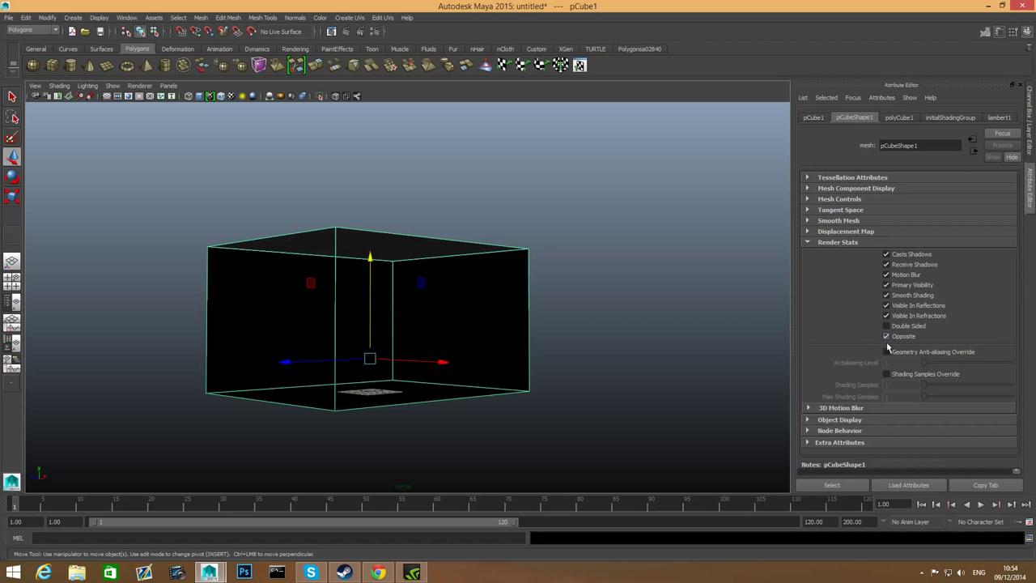
# Inspect the room box from several sides to check how its interior faces are shaded.
pyautogui.keyDown('alt'); pyautogui.moveTo(601, 346); pyautogui.dragTo(462, 352); pyautogui.keyUp('alt')
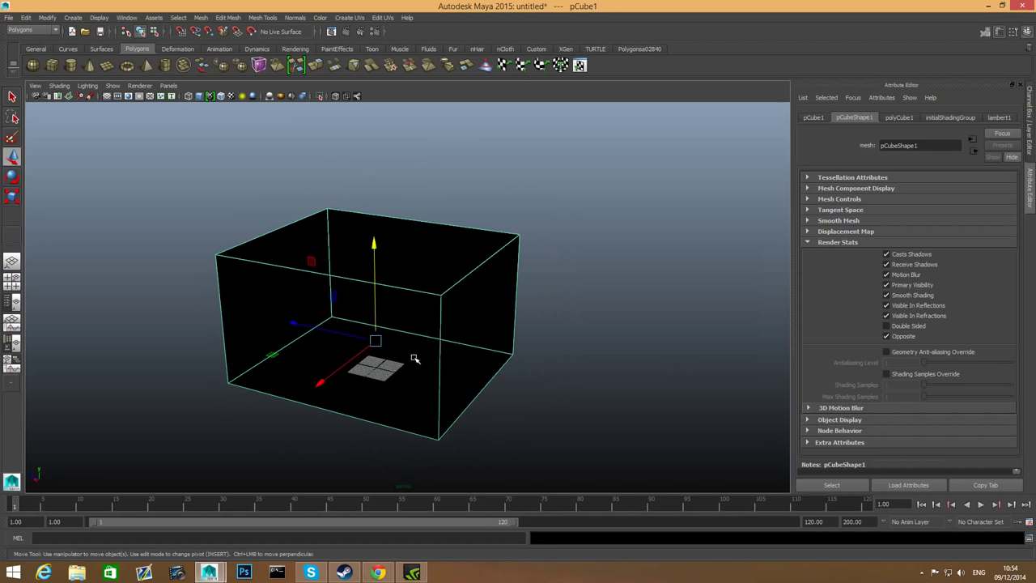
pyautogui.keyDown('alt'); pyautogui.moveTo(420, 351); pyautogui.dragTo(510, 334, button='middle'); pyautogui.keyUp('alt')
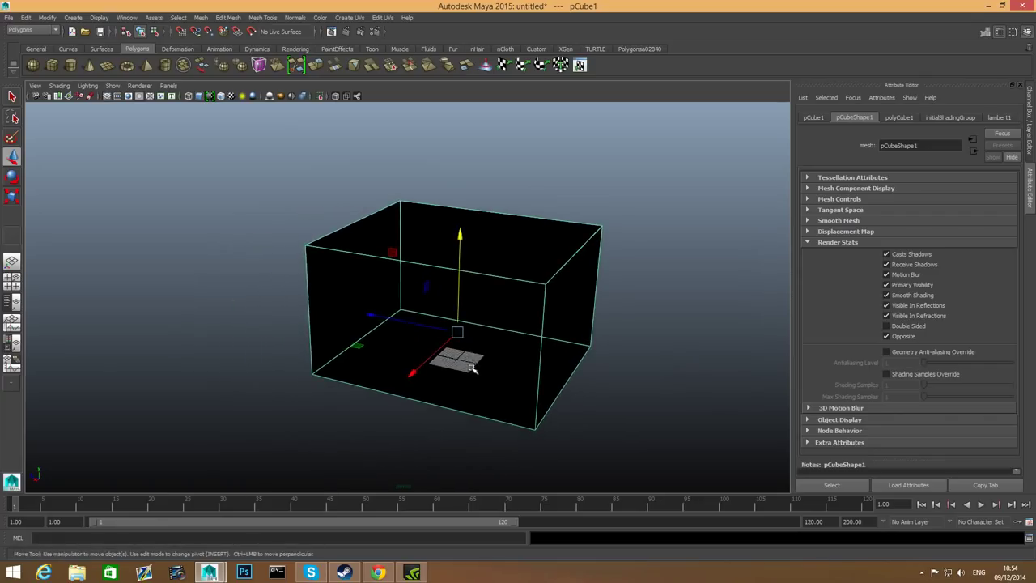
pyautogui.keyDown('alt'); pyautogui.moveTo(473, 369); pyautogui.dragTo(523, 362); pyautogui.keyUp('alt')
pyautogui.scroll(-2, 455, 343)
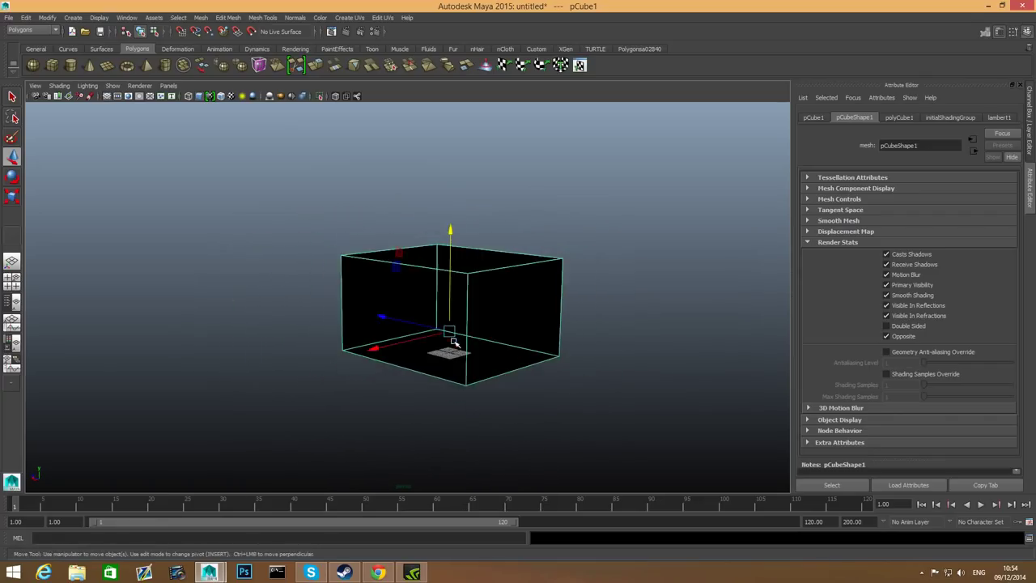
pyautogui.scroll(3, 493, 382)
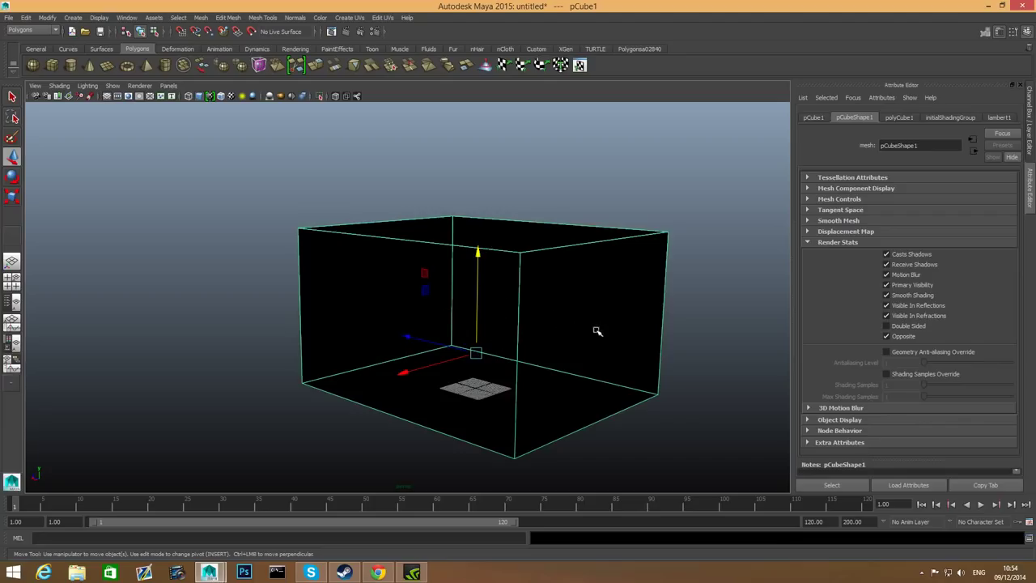
pyautogui.keyDown('alt'); pyautogui.moveTo(504, 298); pyautogui.dragTo(411, 291, button='middle'); pyautogui.keyUp('alt')
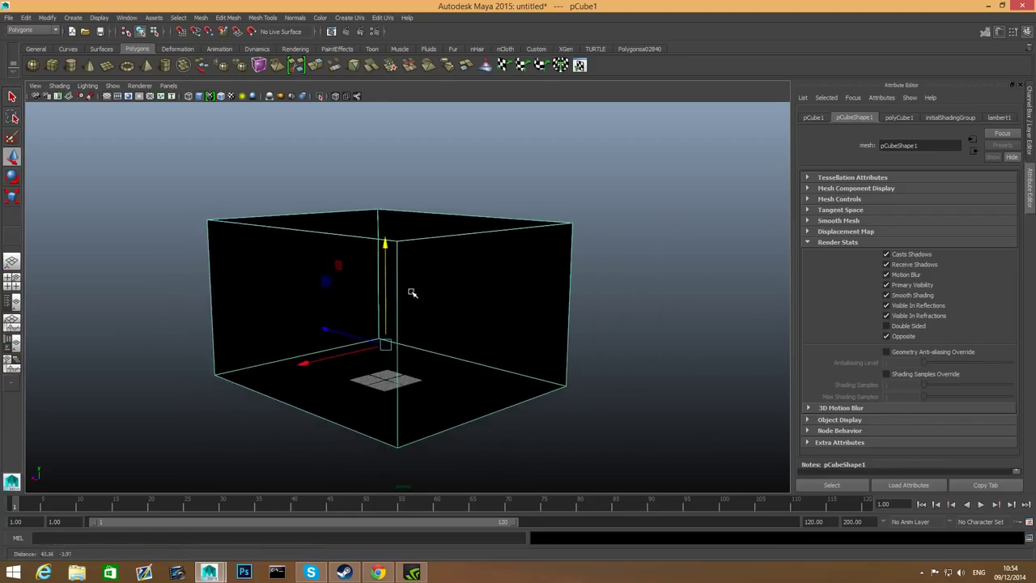
pyautogui.keyDown('alt'); pyautogui.moveTo(407, 307); pyautogui.dragTo(324, 298); pyautogui.keyUp('alt')
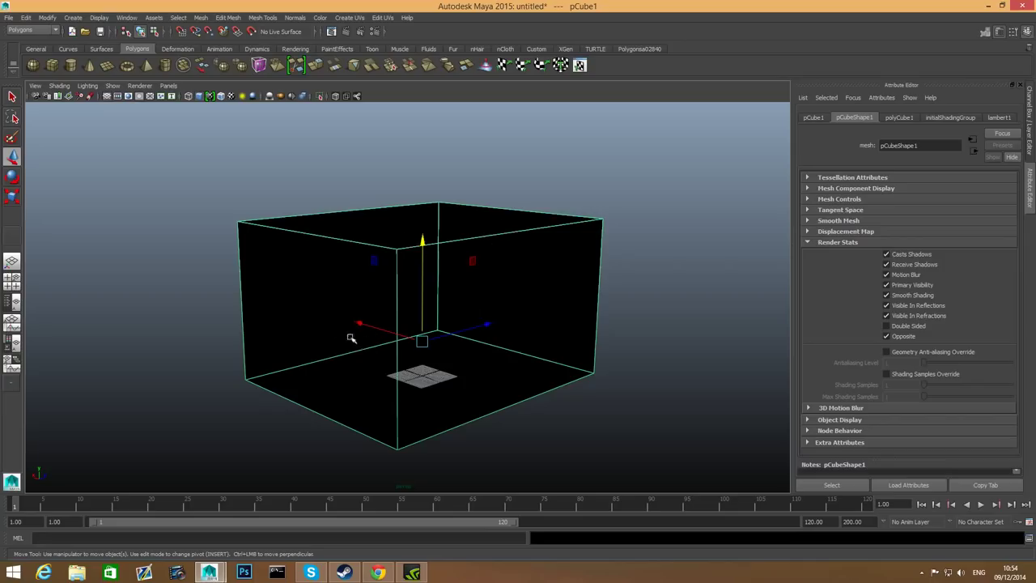
pyautogui.keyDown('alt'); pyautogui.moveTo(313, 337); pyautogui.dragTo(373, 332); pyautogui.keyUp('alt')
pyautogui.keyDown('alt'); pyautogui.moveTo(372, 332); pyautogui.dragTo(389, 333, button='middle'); pyautogui.keyUp('alt')
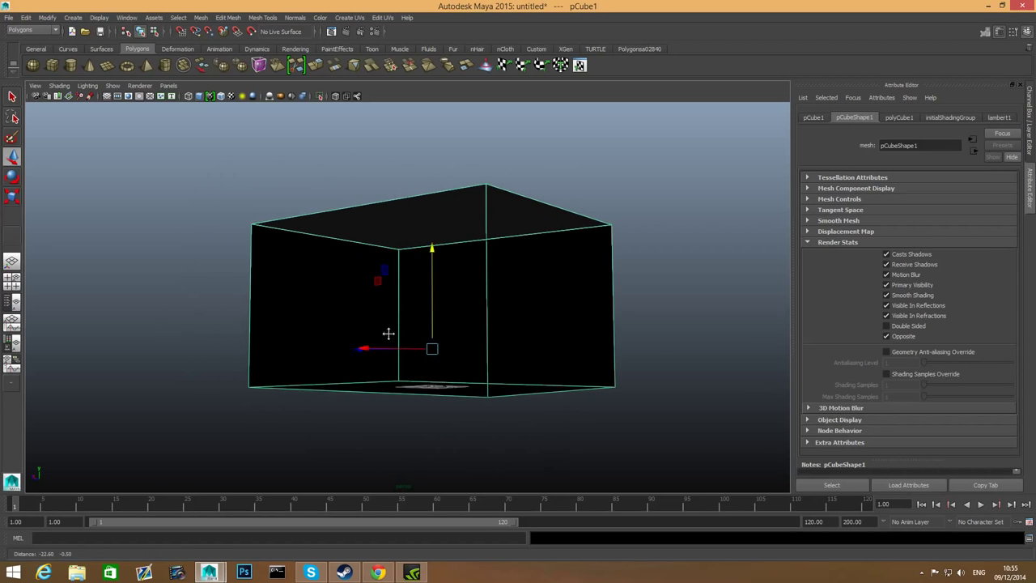
pyautogui.keyDown('alt'); pyautogui.moveTo(389, 332); pyautogui.dragTo(388, 344); pyautogui.keyUp('alt')
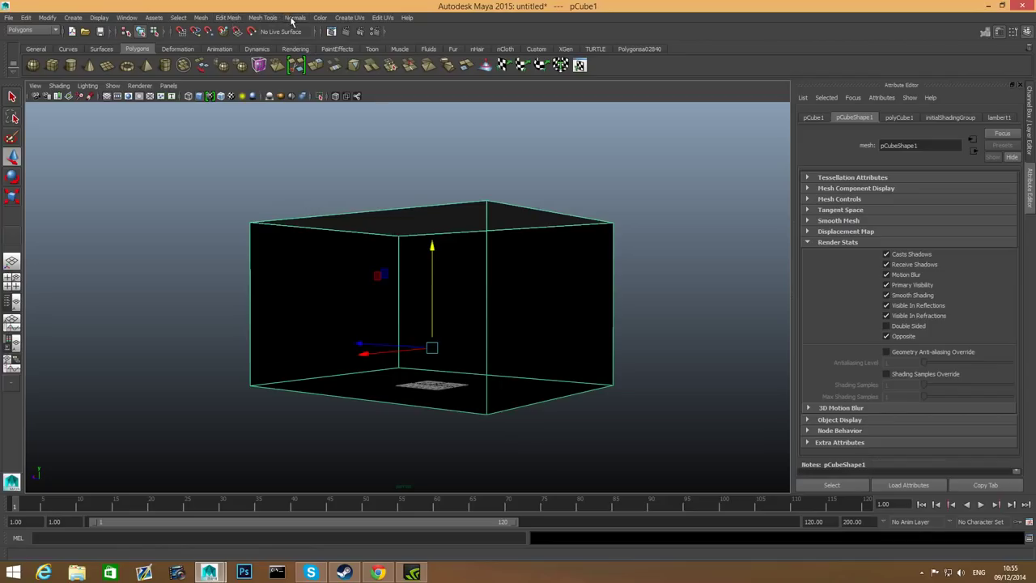
# Reverse the room box's normals, return to object mode and clear the selection.
pyautogui.click(293, 17)
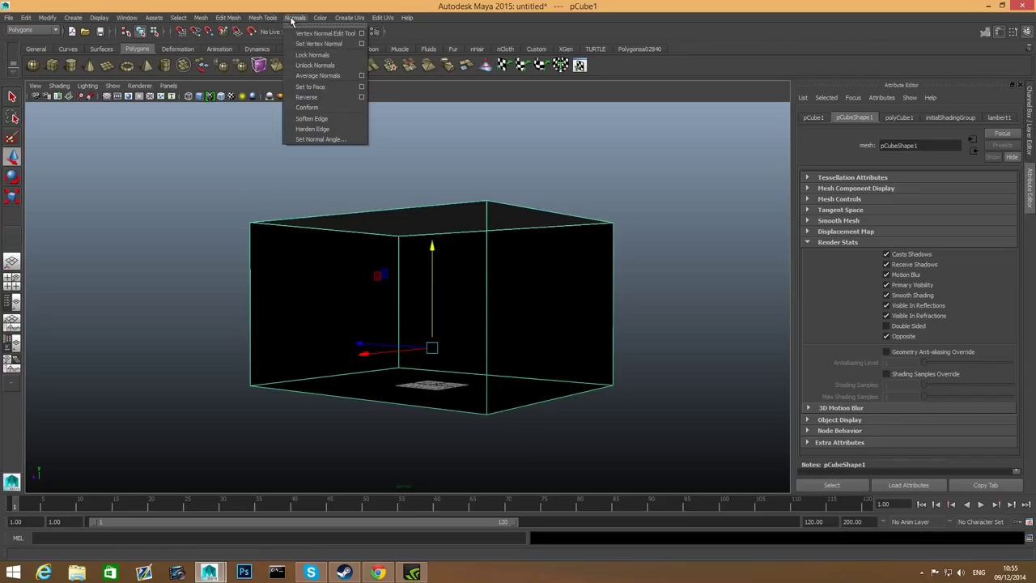
pyautogui.click(303, 97)
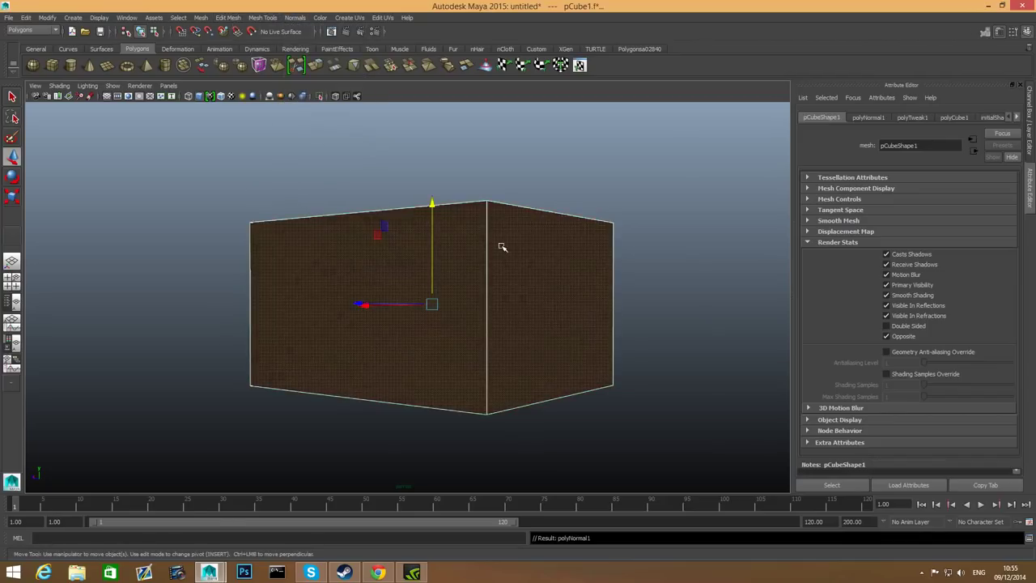
pyautogui.press('F8')
pyautogui.click(677, 340)
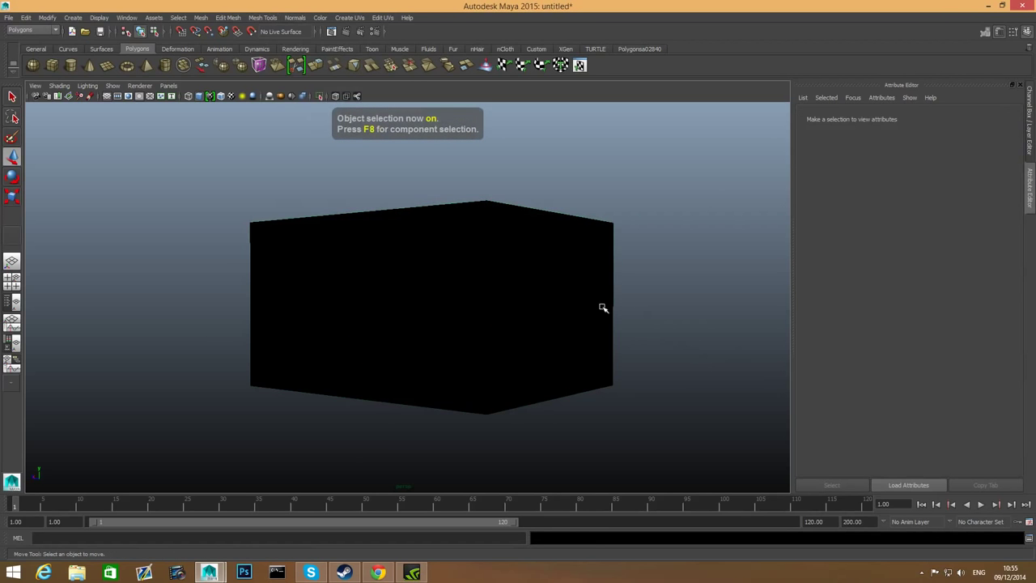
# Select the box and, in its Render Stats, toggle Double Sided on and back off, ending with Opposite disabled.
pyautogui.keyDown('alt'); pyautogui.moveTo(603, 308); pyautogui.dragTo(532, 306); pyautogui.keyUp('alt')
pyautogui.click(517, 351)
pyautogui.keyDown('alt'); pyautogui.moveTo(516, 374); pyautogui.dragTo(465, 340); pyautogui.keyUp('alt')
pyautogui.click(886, 325)
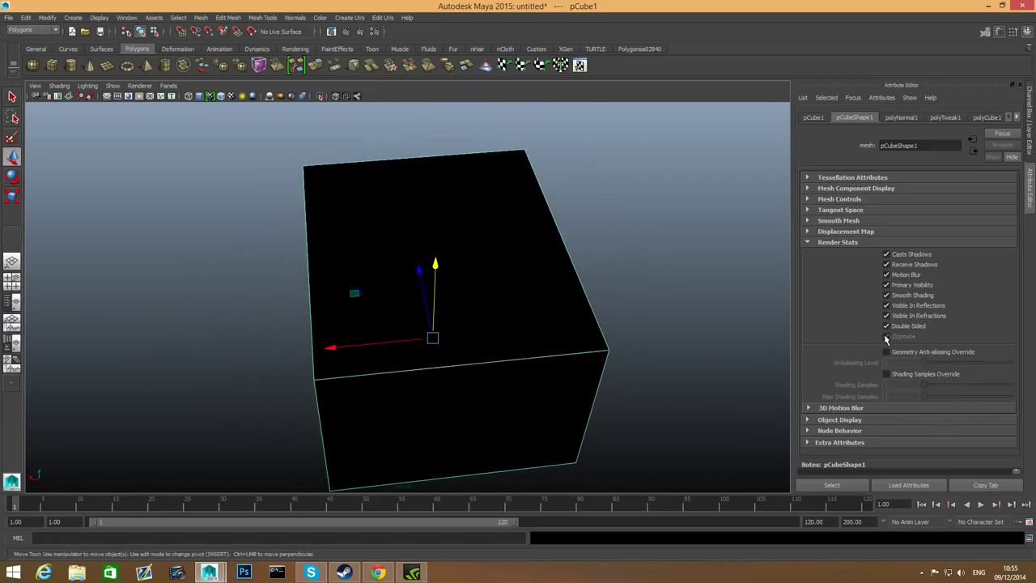
pyautogui.click(886, 326)
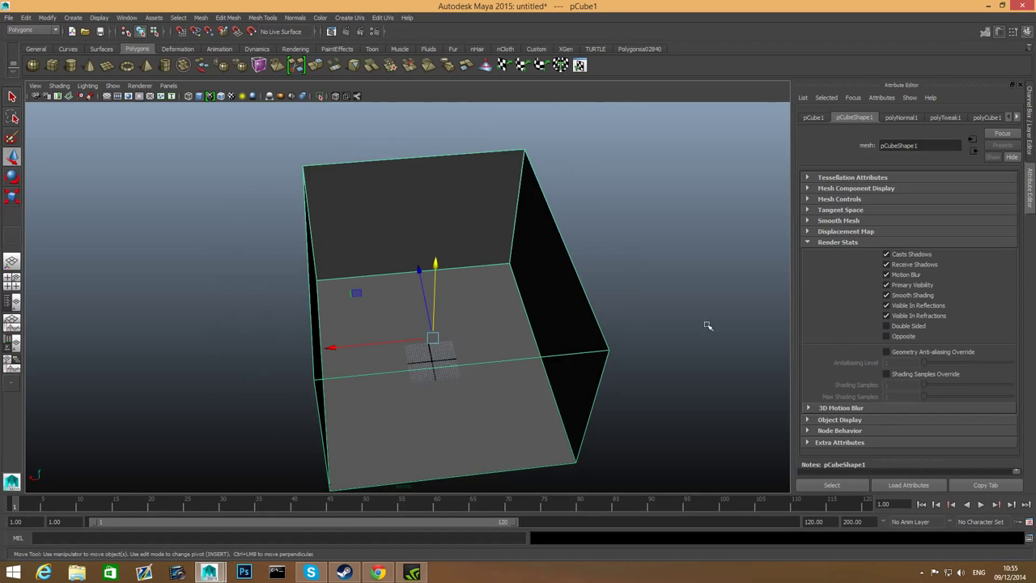
# Examine the room's interior through its near walls from all around, including the floor and ceiling.
pyautogui.keyDown('alt'); pyautogui.moveTo(708, 326); pyautogui.dragTo(515, 323); pyautogui.keyUp('alt')
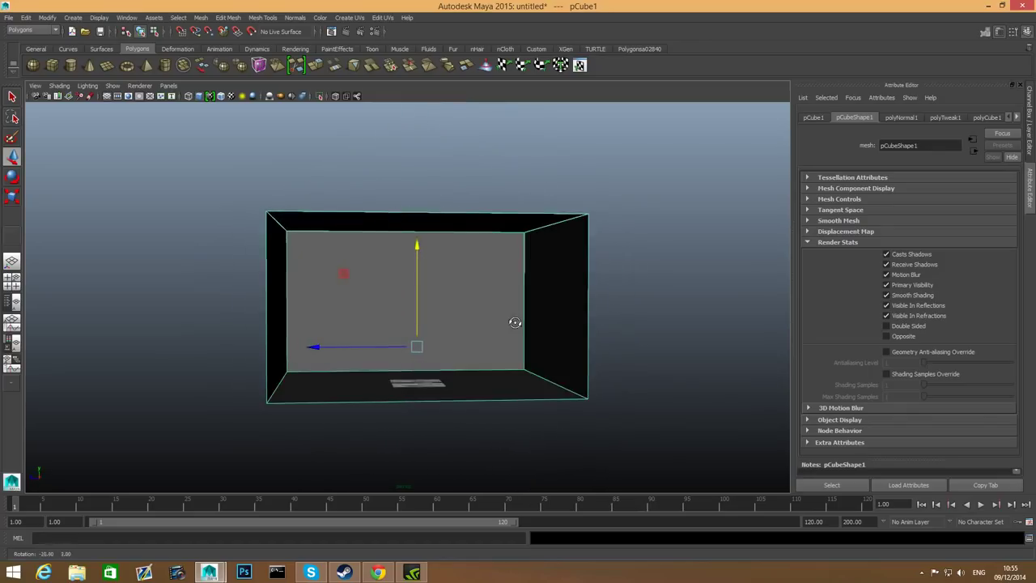
pyautogui.keyDown('alt'); pyautogui.moveTo(276, 383); pyautogui.dragTo(206, 382, button='middle'); pyautogui.keyUp('alt')
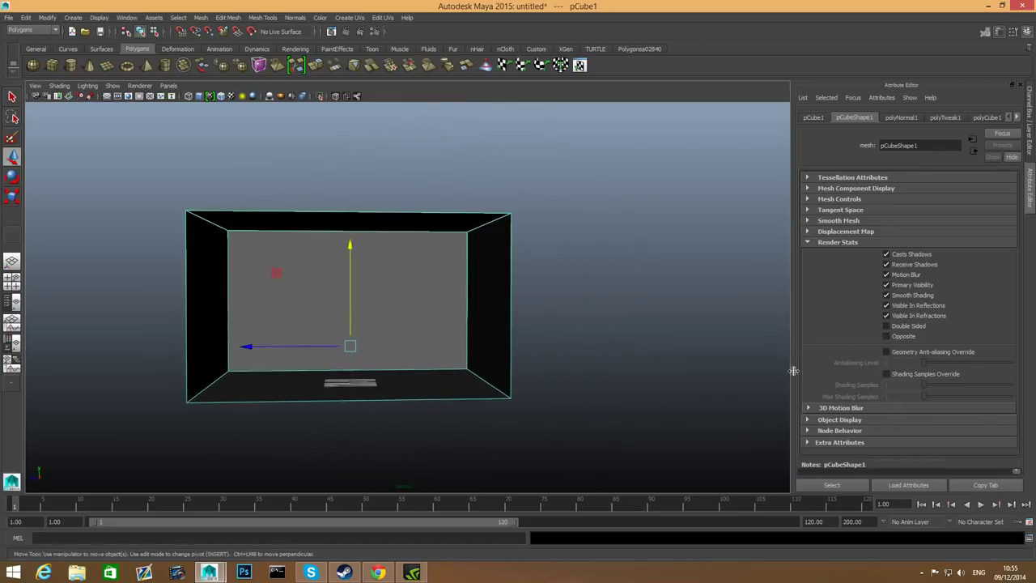
pyautogui.scroll(-2, 454, 364)
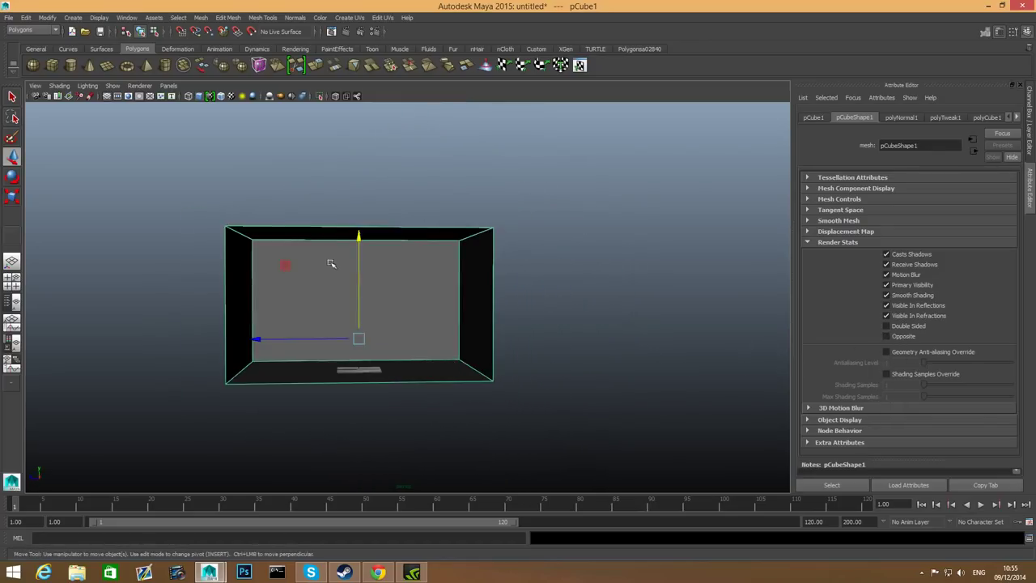
pyautogui.keyDown('alt'); pyautogui.moveTo(413, 250); pyautogui.dragTo(447, 223); pyautogui.keyUp('alt')
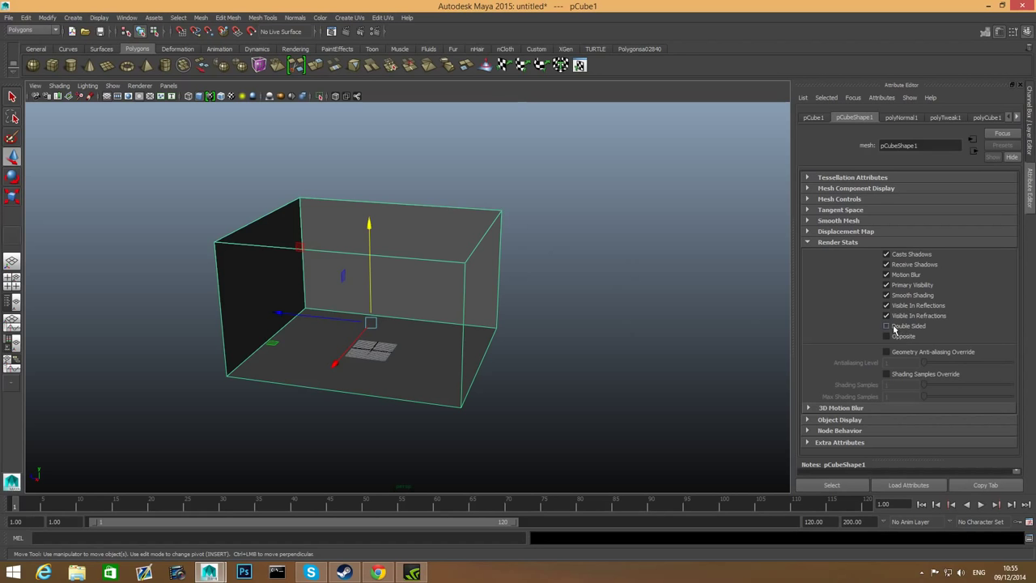
pyautogui.moveTo(348, 311)
pyautogui.keyDown('alt'); pyautogui.mouseDown()
pyautogui.moveTo(299, 305)
pyautogui.moveTo(340, 326)
pyautogui.moveTo(339, 306)
pyautogui.mouseUp(); pyautogui.keyUp('alt')
pyautogui.keyDown('alt'); pyautogui.moveTo(338, 306); pyautogui.dragTo(391, 359, button='right'); pyautogui.keyUp('alt')
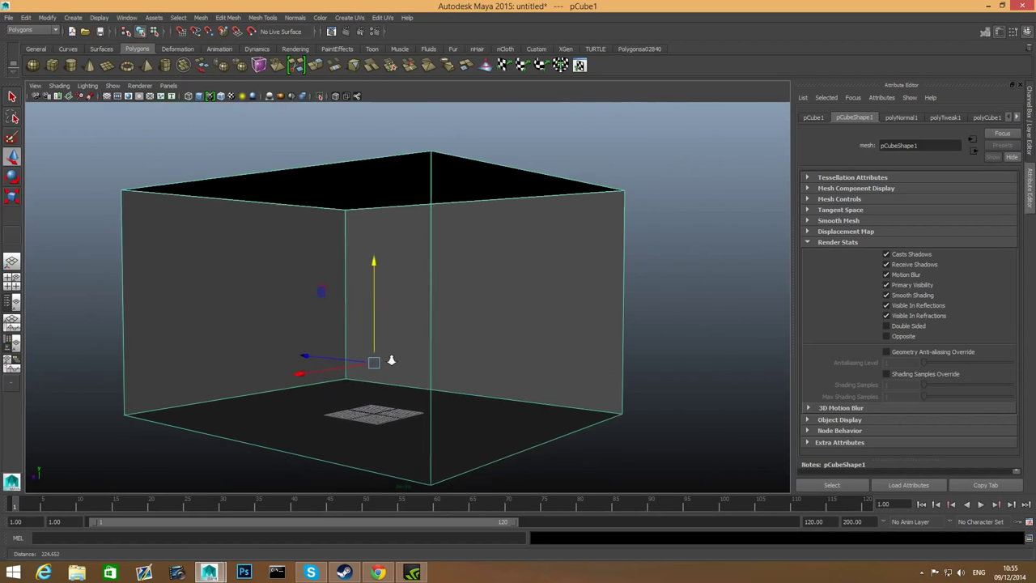
pyautogui.keyDown('alt'); pyautogui.moveTo(391, 358); pyautogui.dragTo(451, 343, button='middle'); pyautogui.keyUp('alt')
pyautogui.keyDown('alt'); pyautogui.moveTo(538, 340); pyautogui.dragTo(514, 324, button='right'); pyautogui.keyUp('alt')
pyautogui.keyDown('alt'); pyautogui.moveTo(514, 324); pyautogui.dragTo(195, 267); pyautogui.keyUp('alt')
pyautogui.keyDown('alt'); pyautogui.moveTo(412, 327); pyautogui.dragTo(331, 359); pyautogui.keyUp('alt')
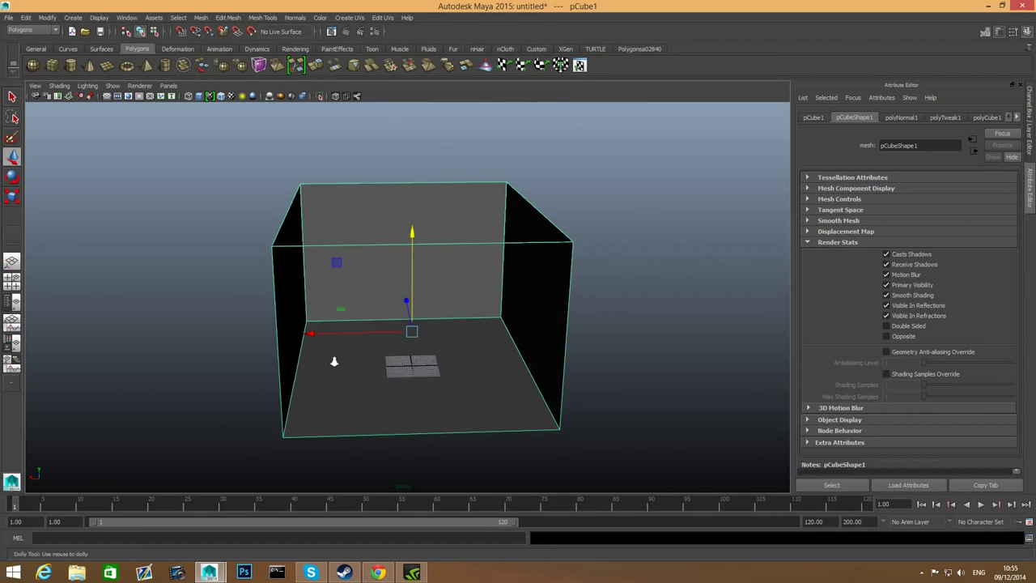
pyautogui.keyDown('alt'); pyautogui.moveTo(331, 359); pyautogui.dragTo(208, 221, button='right'); pyautogui.keyUp('alt')
pyautogui.keyDown('alt'); pyautogui.moveTo(208, 222); pyautogui.dragTo(324, 255); pyautogui.keyUp('alt')
pyautogui.keyDown('alt'); pyautogui.moveTo(502, 290); pyautogui.dragTo(441, 287); pyautogui.keyUp('alt')
# With the Insert Edge Loop Tool, add two vertical loops to the long wall, each about a quarter of its length from one end.
pyautogui.keyDown('shift'); pyautogui.rightClick(441, 287); pyautogui.keyUp('shift')
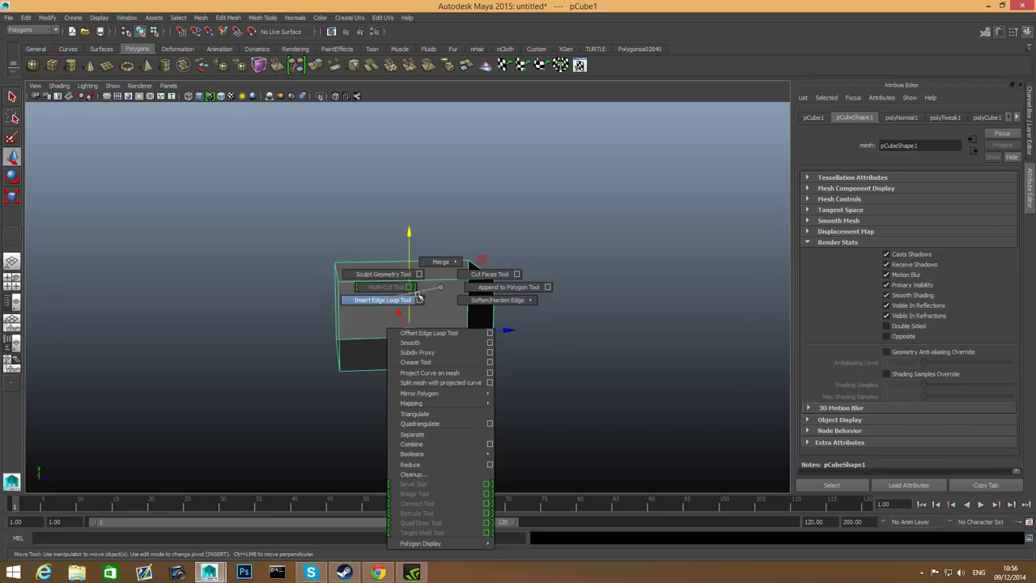
pyautogui.click(420, 300)
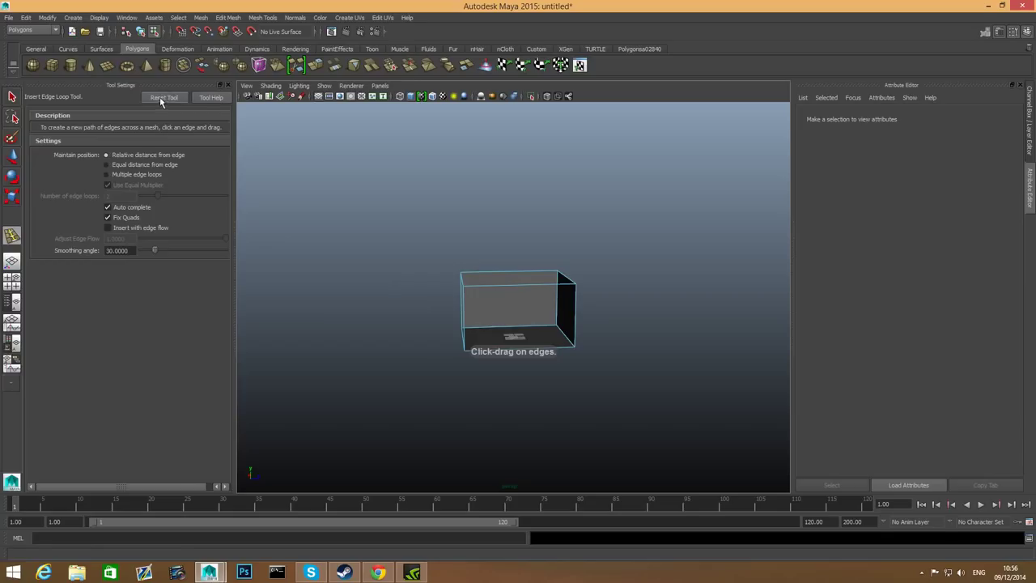
pyautogui.scroll(5, 486, 368)
pyautogui.keyDown('alt'); pyautogui.moveTo(522, 362); pyautogui.dragTo(503, 326); pyautogui.keyUp('alt')
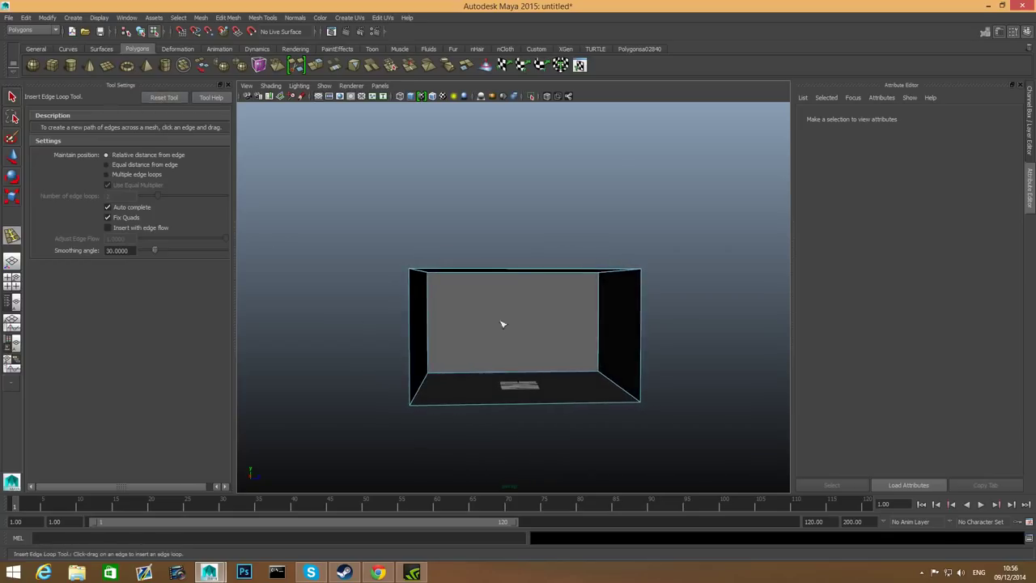
pyautogui.moveTo(482, 272); pyautogui.dragTo(471, 272)
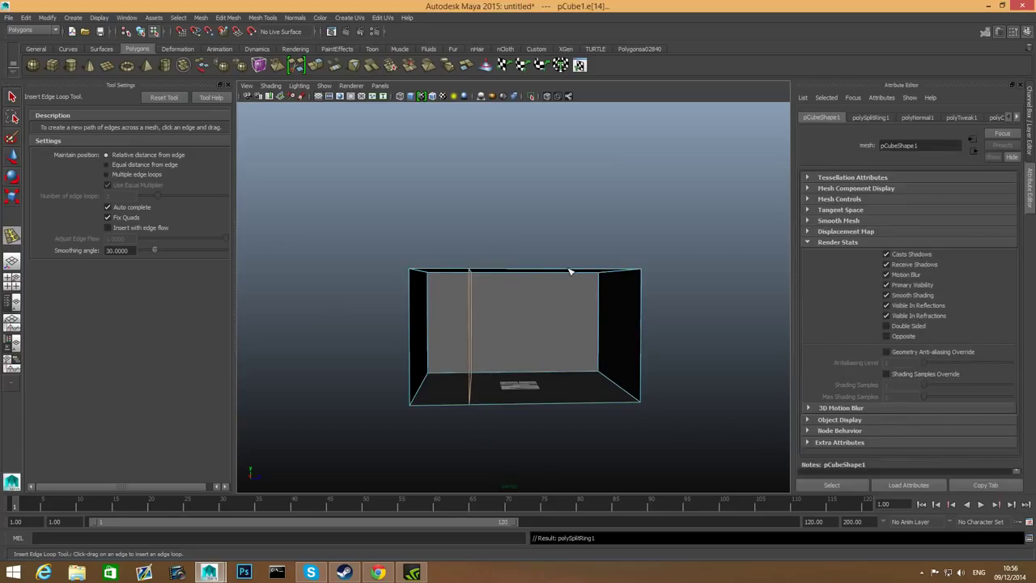
pyautogui.moveTo(573, 272); pyautogui.dragTo(580, 272)
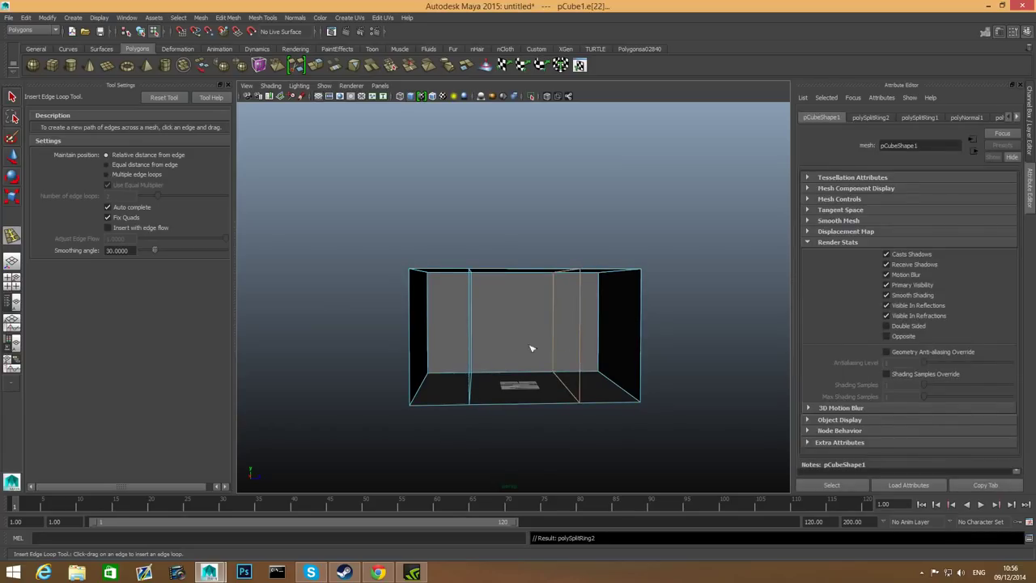
# Insert two horizontal edge loops around the room, one about a third of its height above the floor and one just below the ceiling.
pyautogui.keyDown('alt'); pyautogui.moveTo(419, 343); pyautogui.dragTo(471, 357); pyautogui.keyUp('alt')
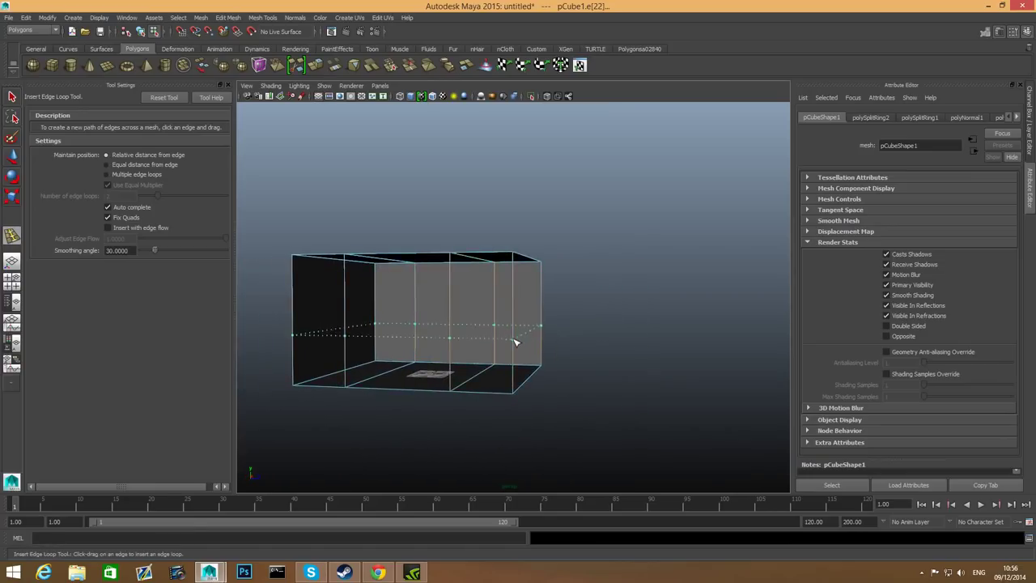
pyautogui.moveTo(520, 339); pyautogui.dragTo(520, 335)
pyautogui.moveTo(515, 287); pyautogui.dragTo(519, 275)
pyautogui.keyDown('alt'); pyautogui.moveTo(441, 342); pyautogui.dragTo(511, 359); pyautogui.keyUp('alt')
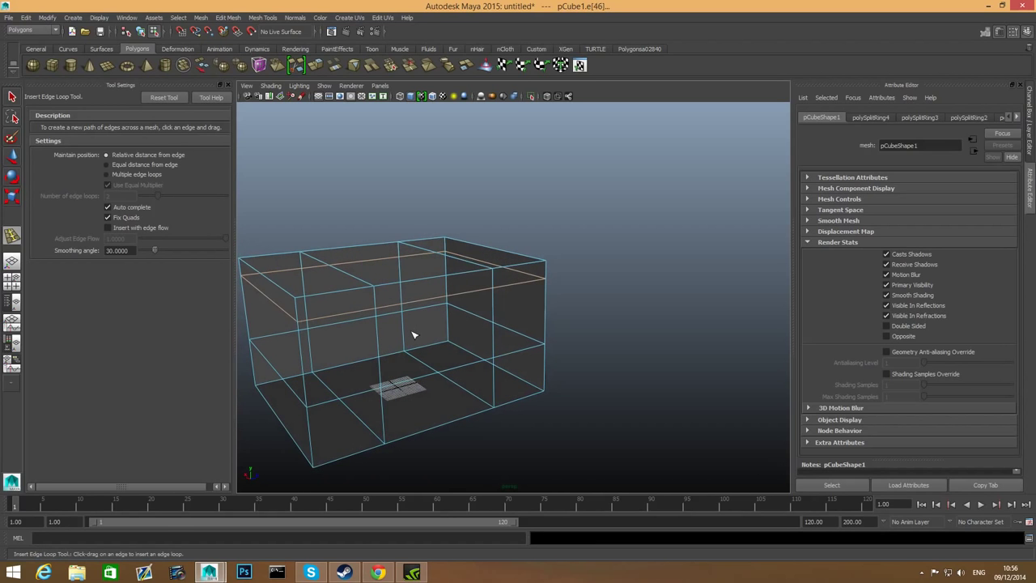
pyautogui.keyDown('alt'); pyautogui.moveTo(467, 348); pyautogui.dragTo(536, 309); pyautogui.keyUp('alt')
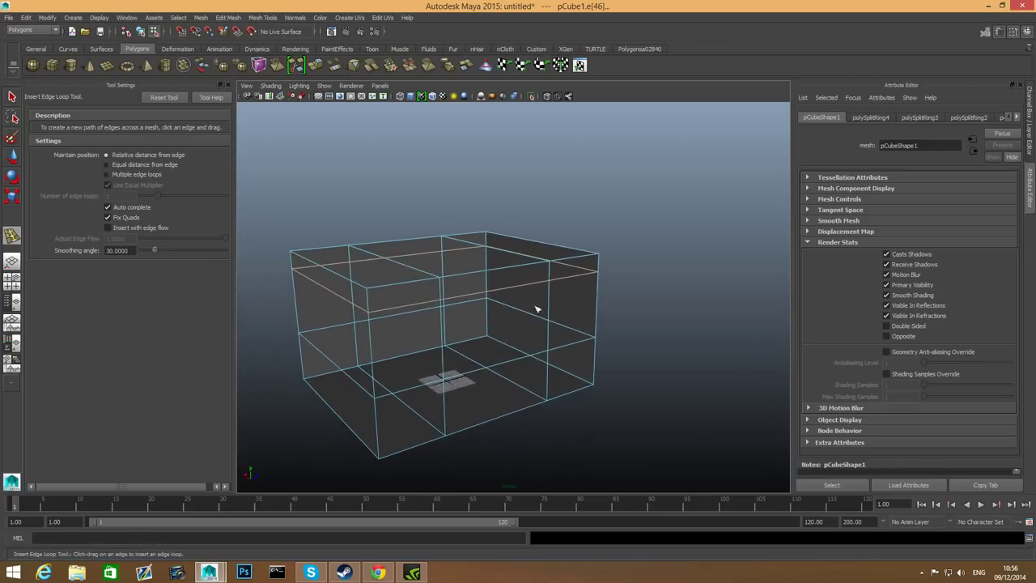
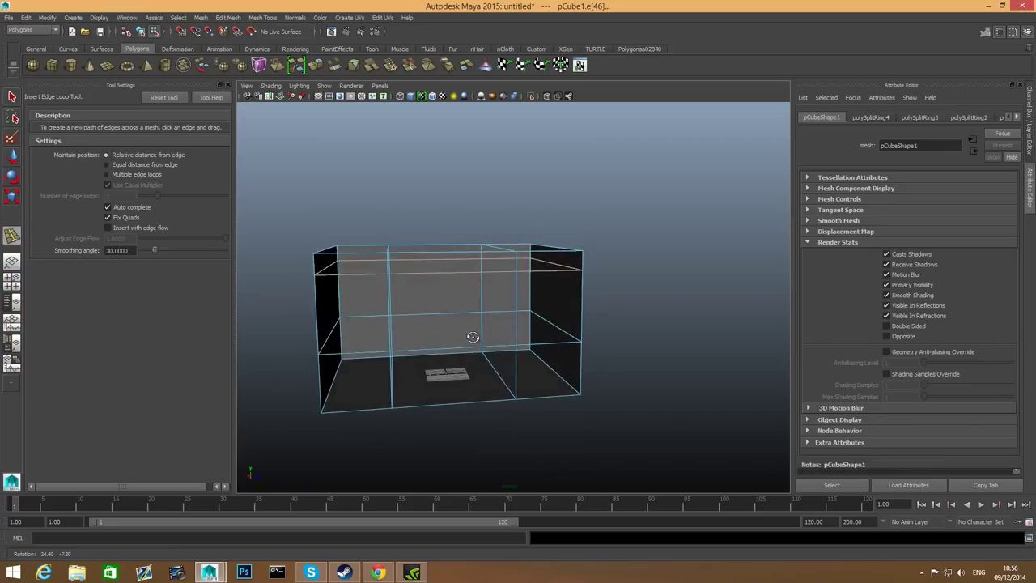
# Select the central face of the long wall and extrude it outward with a local Z translation of about -3.481 to form a window recess.
pyautogui.click(13, 97)
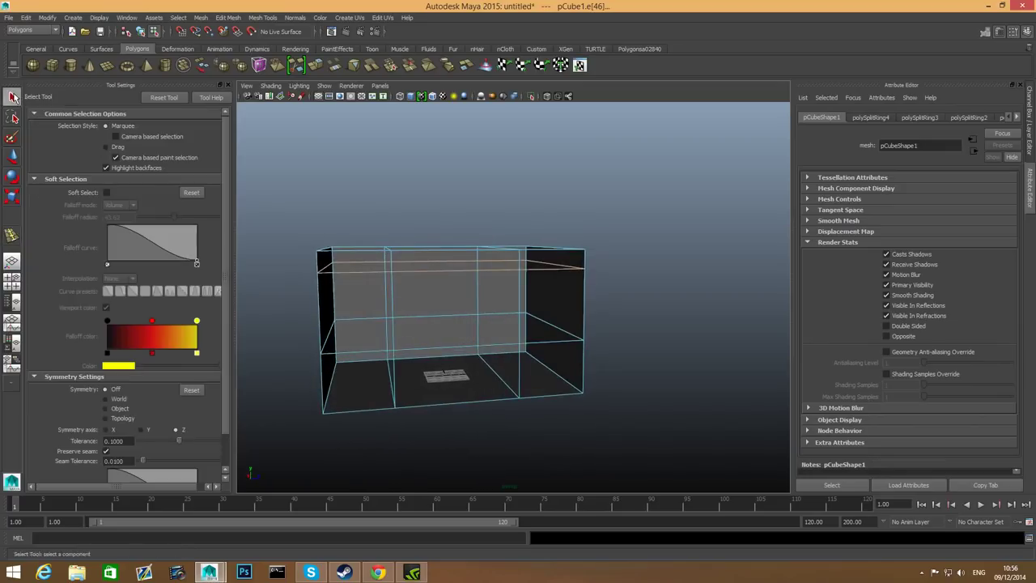
pyautogui.moveTo(453, 307); pyautogui.dragTo(450, 339, button='right')
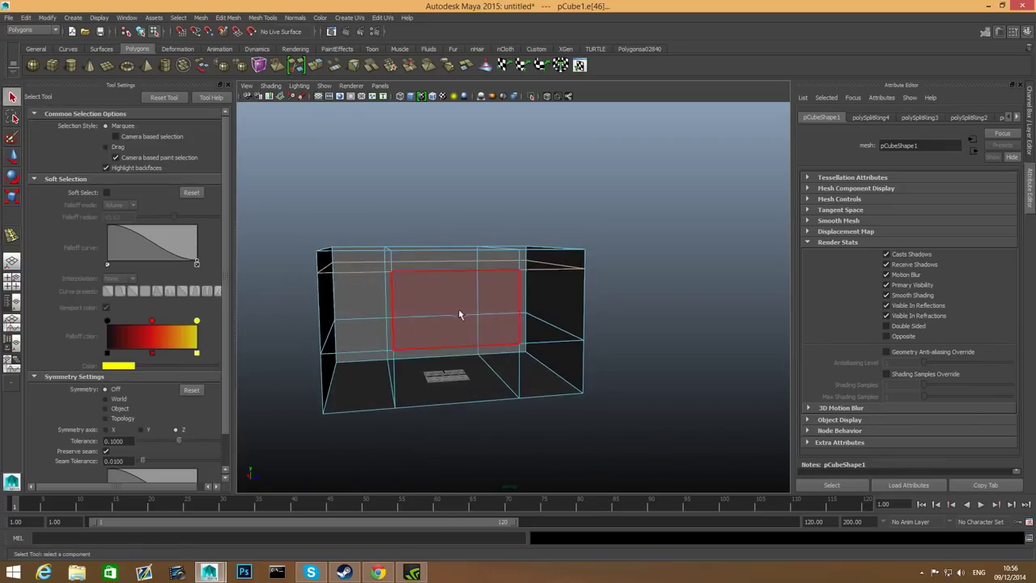
pyautogui.click(463, 338)
pyautogui.keyDown('alt'); pyautogui.moveTo(463, 338); pyautogui.dragTo(507, 362); pyautogui.keyUp('alt')
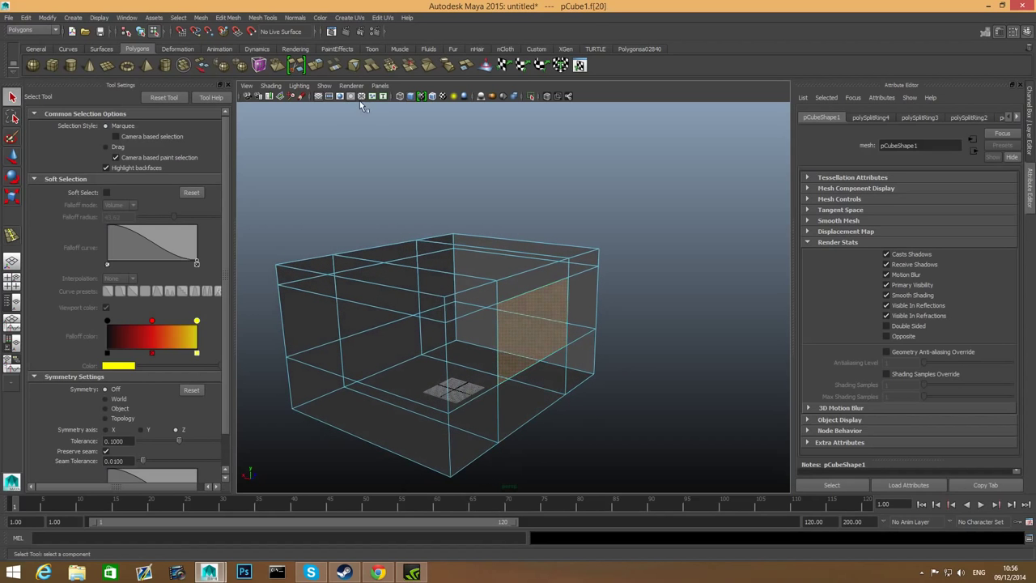
pyautogui.click(314, 64)
pyautogui.moveTo(482, 317); pyautogui.dragTo(489, 318)
# Examine the extruded window recess from outside and inside the room to check its depth and position.
pyautogui.keyDown('alt'); pyautogui.moveTo(576, 360); pyautogui.dragTo(442, 337); pyautogui.keyUp('alt')
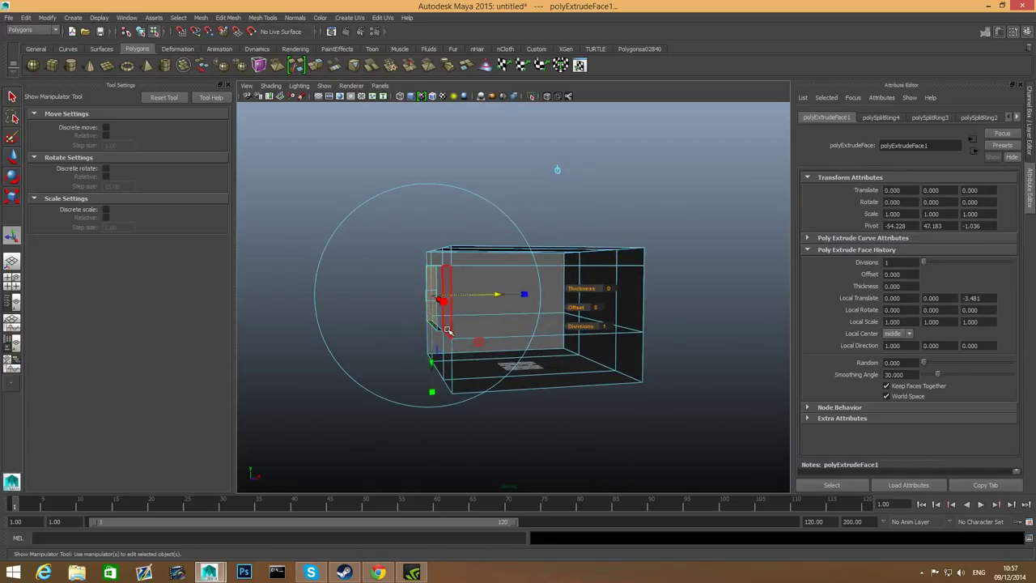
pyautogui.keyDown('alt'); pyautogui.moveTo(435, 320); pyautogui.dragTo(546, 362); pyautogui.keyUp('alt')
pyautogui.keyDown('alt'); pyautogui.moveTo(546, 362); pyautogui.dragTo(548, 363, button='right'); pyautogui.keyUp('alt')
pyautogui.keyDown('alt'); pyautogui.moveTo(549, 364); pyautogui.dragTo(555, 364); pyautogui.keyUp('alt')
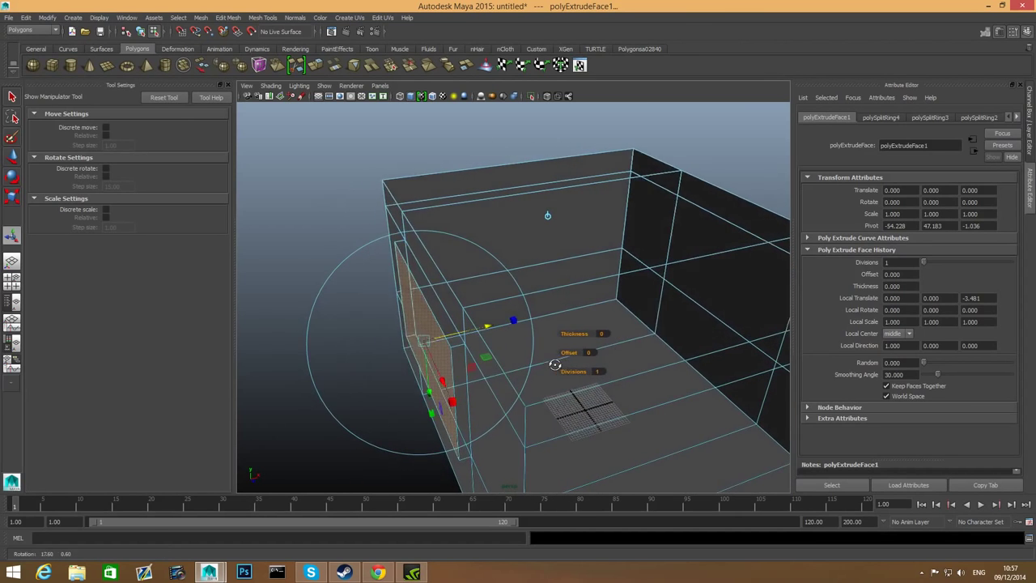
pyautogui.keyDown('alt'); pyautogui.moveTo(555, 364); pyautogui.dragTo(469, 351, button='right'); pyautogui.keyUp('alt')
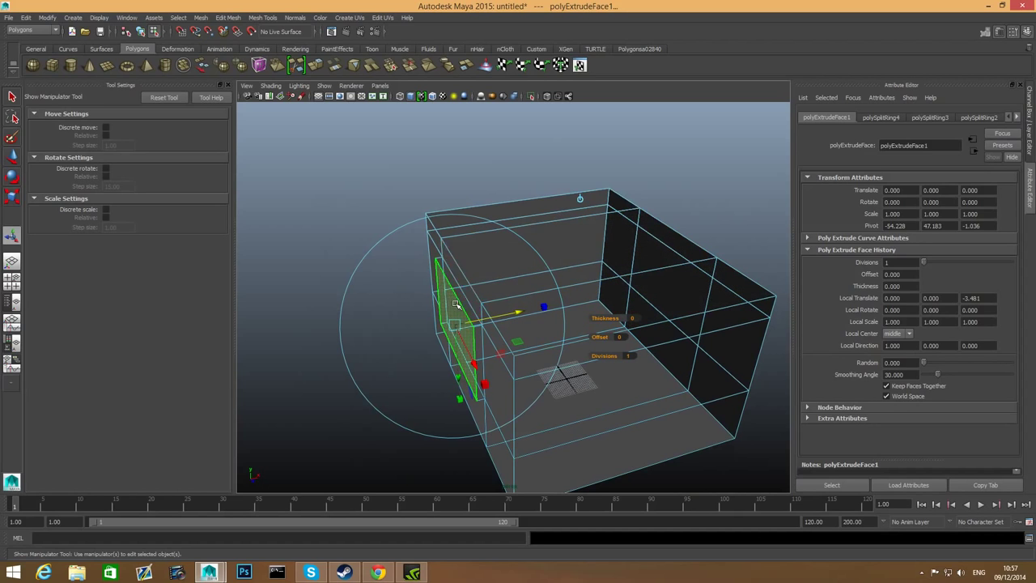
pyautogui.keyDown('alt'); pyautogui.moveTo(530, 340); pyautogui.dragTo(448, 320, button='middle'); pyautogui.keyUp('alt')
pyautogui.keyDown('alt'); pyautogui.moveTo(466, 340); pyautogui.dragTo(533, 347); pyautogui.keyUp('alt')
pyautogui.keyDown('alt'); pyautogui.moveTo(533, 346); pyautogui.dragTo(458, 323, button='middle'); pyautogui.keyUp('alt')
pyautogui.keyDown('alt'); pyautogui.moveTo(458, 323); pyautogui.dragTo(442, 365, button='right'); pyautogui.keyUp('alt')
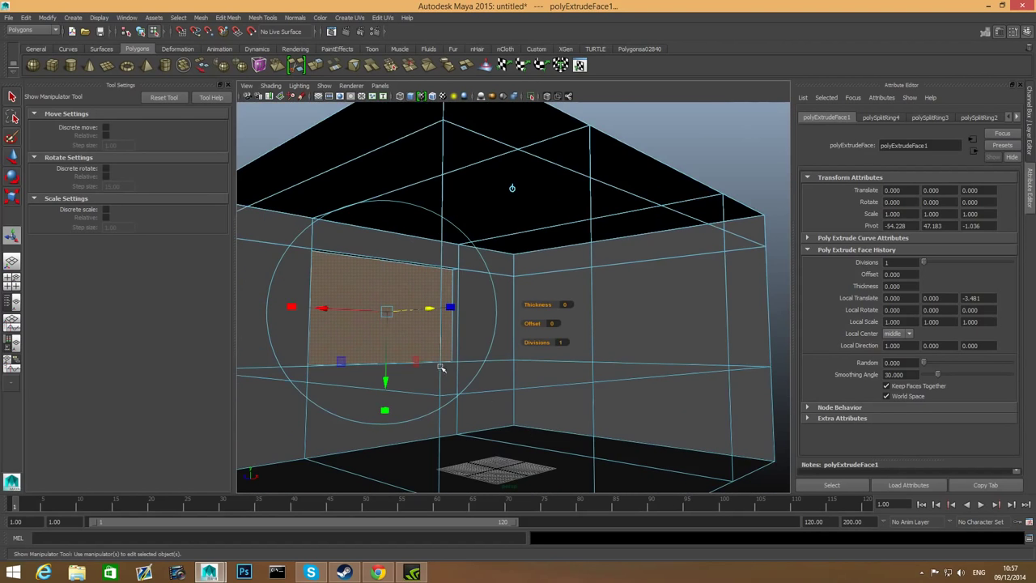
# Delete the outer face of the extruded recess to leave an open window hole in the wall.
pyautogui.keyDown('alt'); pyautogui.moveTo(442, 365); pyautogui.dragTo(528, 376, button='middle'); pyautogui.keyUp('alt')
pyautogui.keyDown('alt'); pyautogui.moveTo(528, 377); pyautogui.dragTo(629, 398); pyautogui.keyUp('alt')
pyautogui.keyDown('alt'); pyautogui.moveTo(629, 397); pyautogui.dragTo(530, 344, button='right'); pyautogui.keyUp('alt')
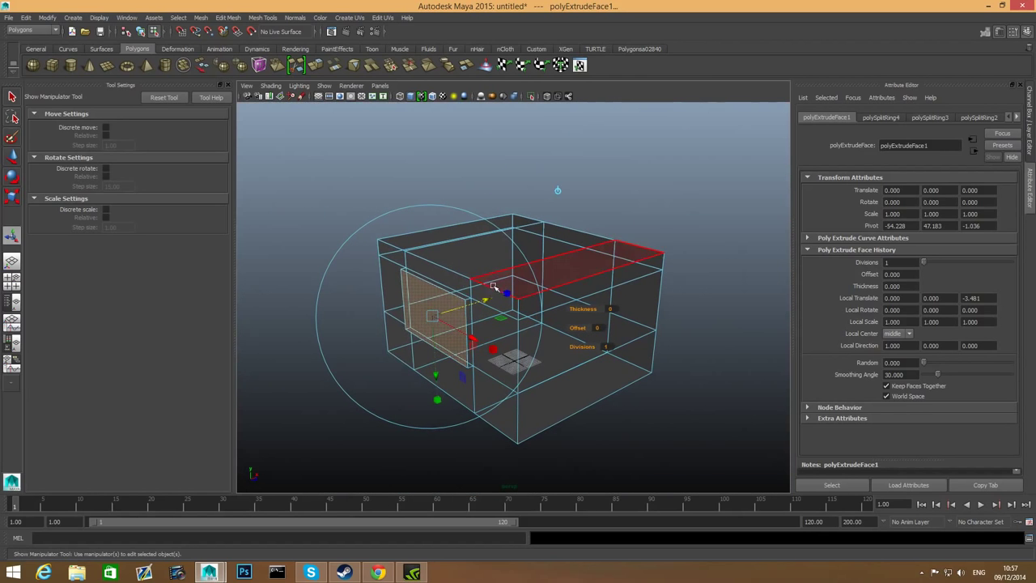
pyautogui.keyDown('alt'); pyautogui.moveTo(431, 279); pyautogui.dragTo(486, 253); pyautogui.keyUp('alt')
pyautogui.keyDown('alt'); pyautogui.moveTo(464, 304); pyautogui.dragTo(421, 273); pyautogui.keyUp('alt')
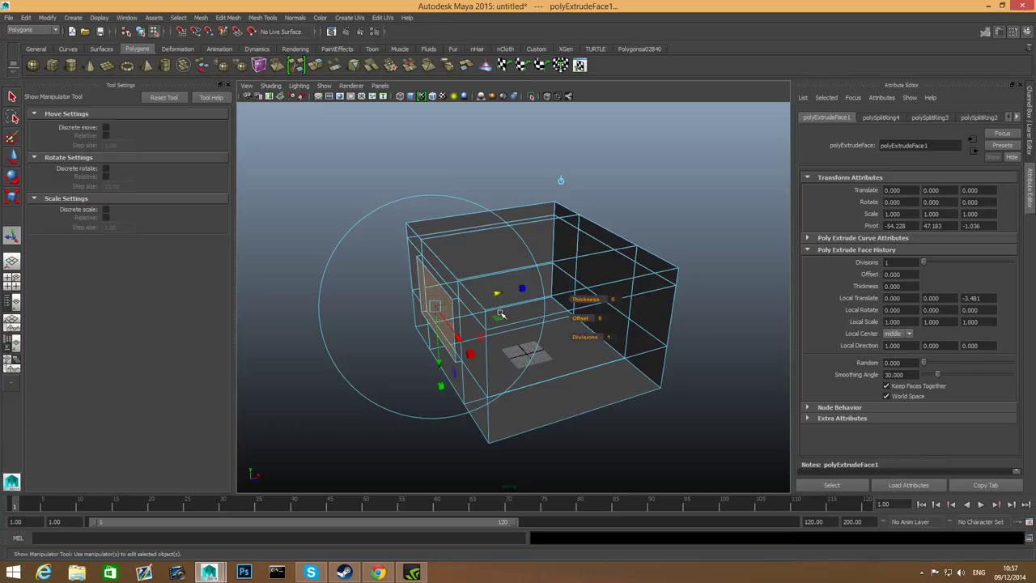
pyautogui.scroll(4, 501, 314)
pyautogui.scroll(-2, 500, 314)
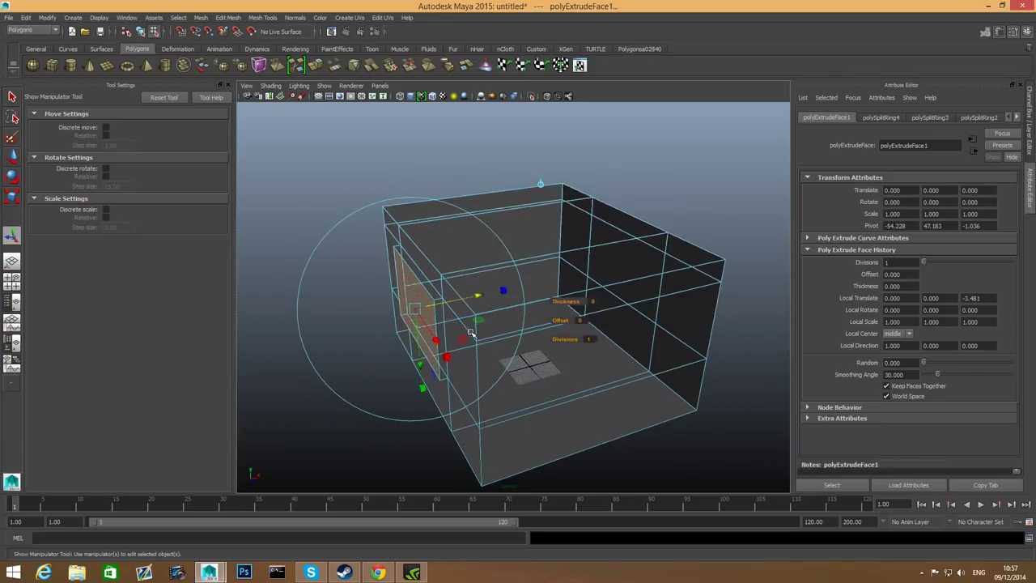
pyautogui.keyDown('alt'); pyautogui.moveTo(472, 331); pyautogui.dragTo(490, 291); pyautogui.keyUp('alt')
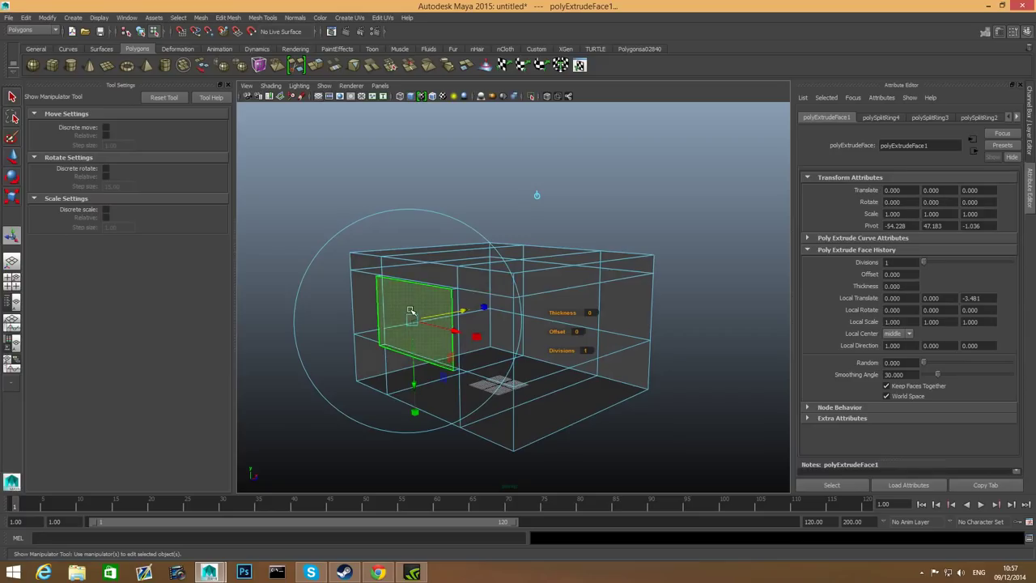
pyautogui.press('Delete')
pyautogui.keyDown('alt'); pyautogui.moveTo(558, 432); pyautogui.dragTo(518, 434); pyautogui.keyUp('alt')
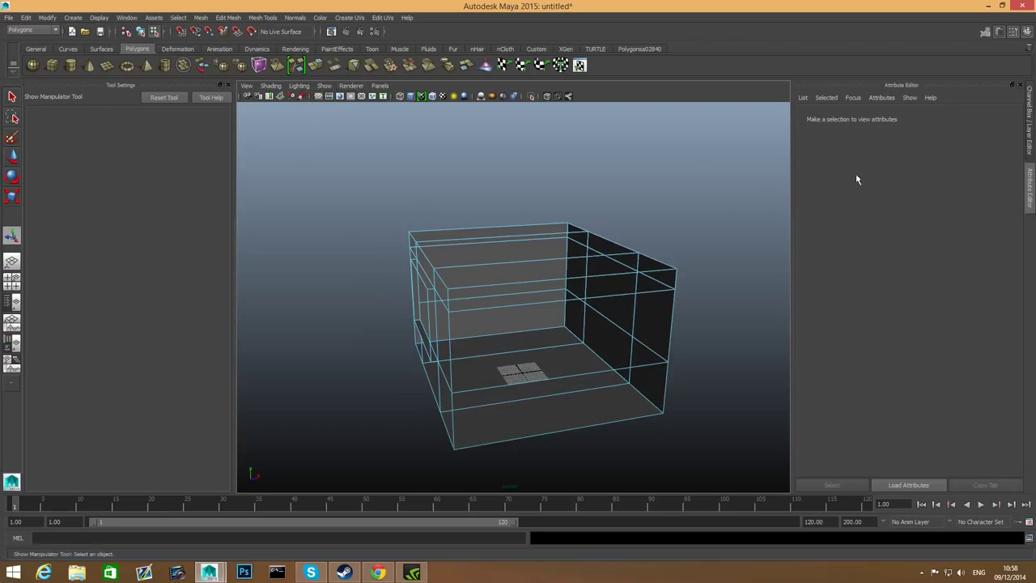
# Turn on double-sided rendering for the room mesh and check the walls and window opening from outside and inside.
pyautogui.press('F8')
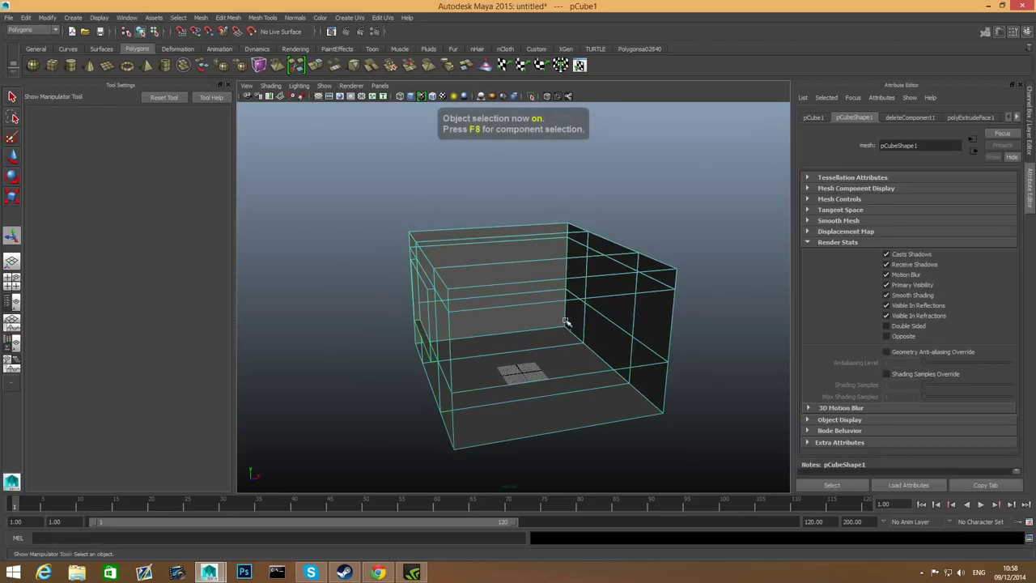
pyautogui.click(886, 326)
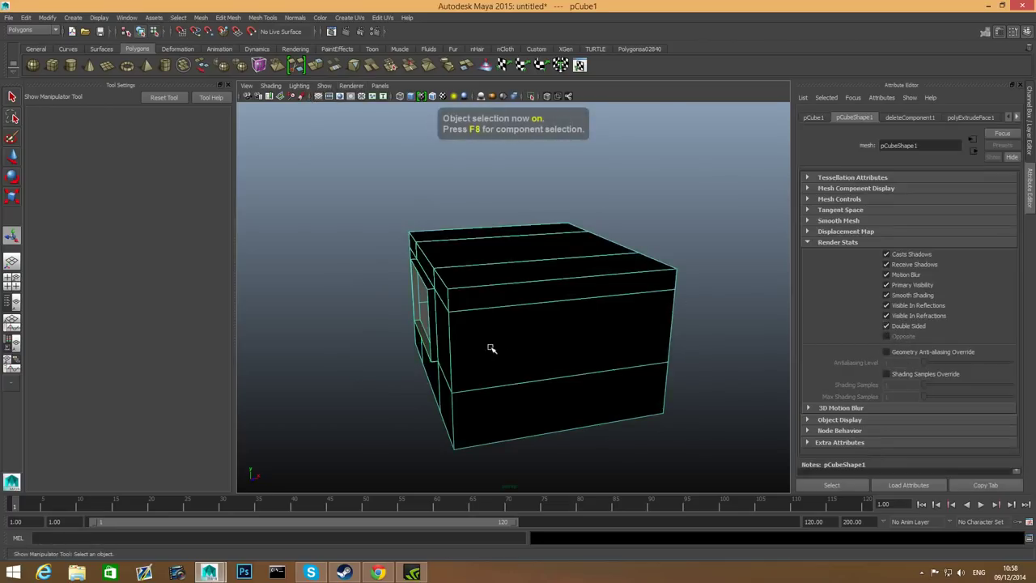
pyautogui.keyDown('alt'); pyautogui.moveTo(490, 348); pyautogui.dragTo(621, 348); pyautogui.keyUp('alt')
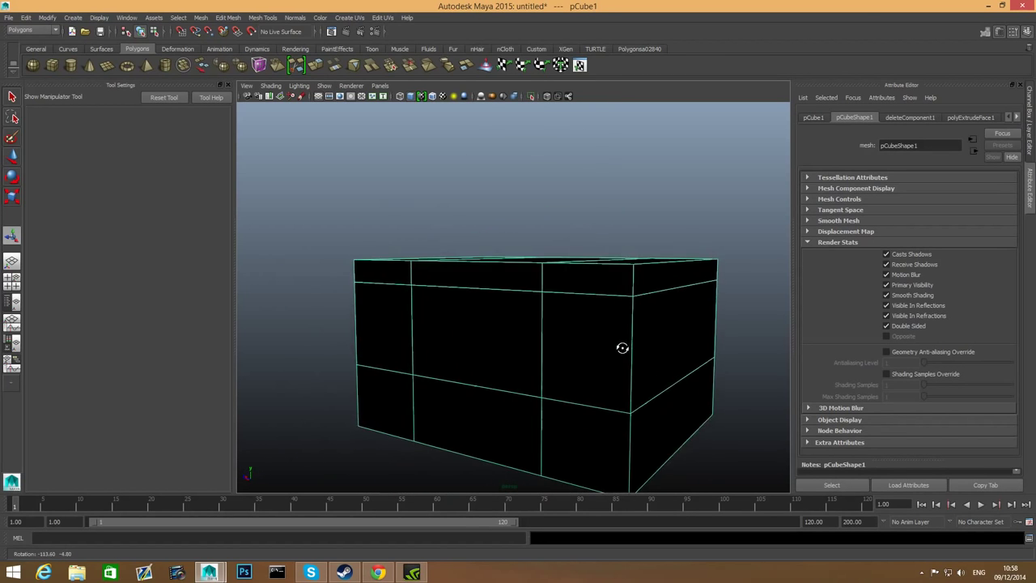
pyautogui.keyDown('alt'); pyautogui.moveTo(622, 348); pyautogui.dragTo(491, 368, button='right'); pyautogui.keyUp('alt')
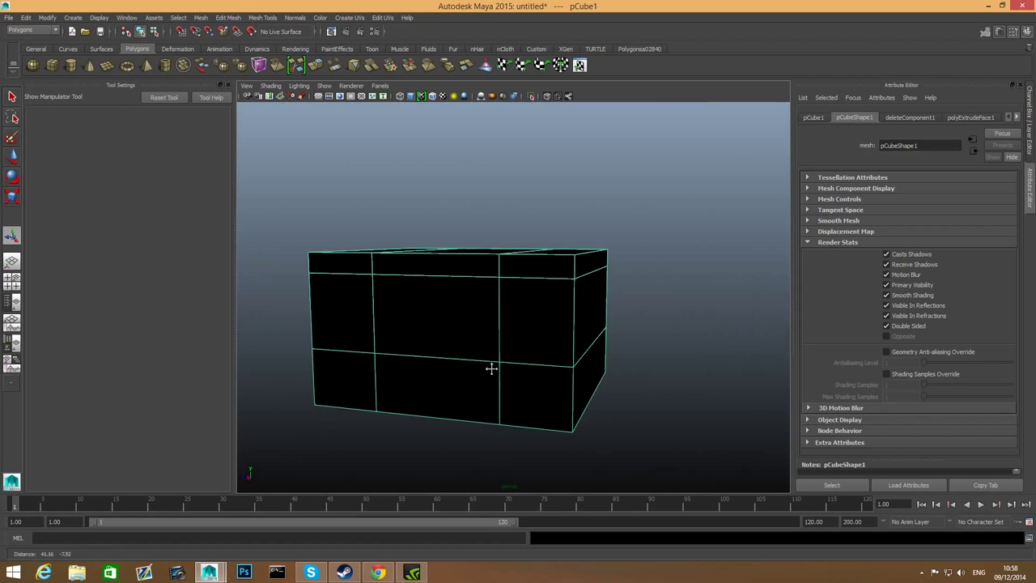
pyautogui.keyDown('alt'); pyautogui.moveTo(491, 368); pyautogui.dragTo(451, 301); pyautogui.keyUp('alt')
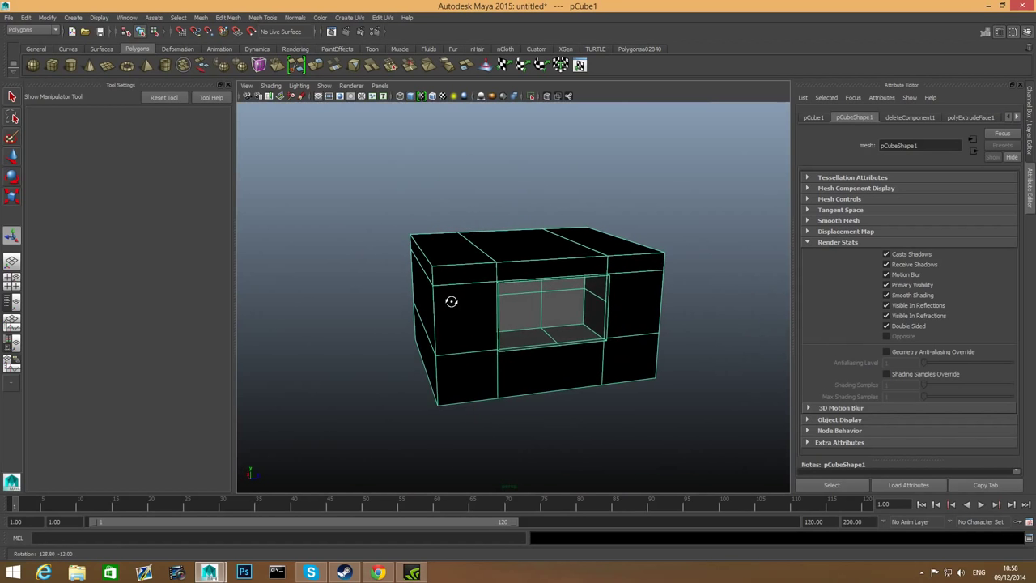
pyautogui.keyDown('alt'); pyautogui.moveTo(451, 301); pyautogui.dragTo(828, 379, button='right'); pyautogui.keyUp('alt')
pyautogui.keyDown('alt'); pyautogui.moveTo(728, 381); pyautogui.dragTo(395, 381, button='right'); pyautogui.keyUp('alt')
pyautogui.keyDown('alt'); pyautogui.moveTo(395, 382); pyautogui.dragTo(458, 378); pyautogui.keyUp('alt')
pyautogui.keyDown('alt'); pyautogui.moveTo(458, 378); pyautogui.dragTo(693, 448, button='right'); pyautogui.keyUp('alt')
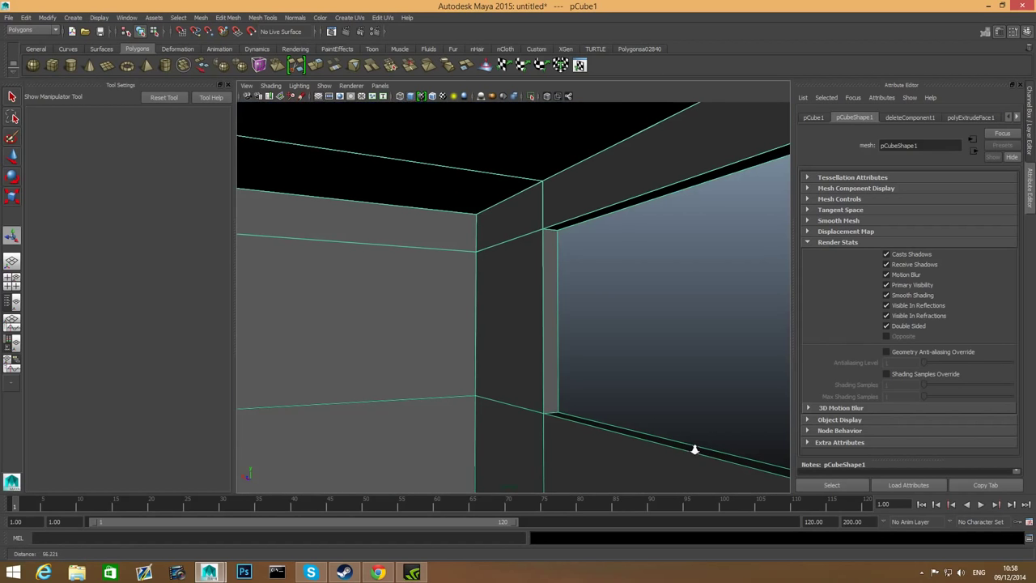
pyautogui.moveTo(527, 444)
pyautogui.keyDown('alt'); pyautogui.mouseDown()
pyautogui.moveTo(628, 432)
pyautogui.moveTo(544, 441)
pyautogui.mouseUp(); pyautogui.keyUp('alt')
pyautogui.keyDown('alt'); pyautogui.moveTo(633, 426); pyautogui.dragTo(286, 372, button='right'); pyautogui.keyUp('alt')
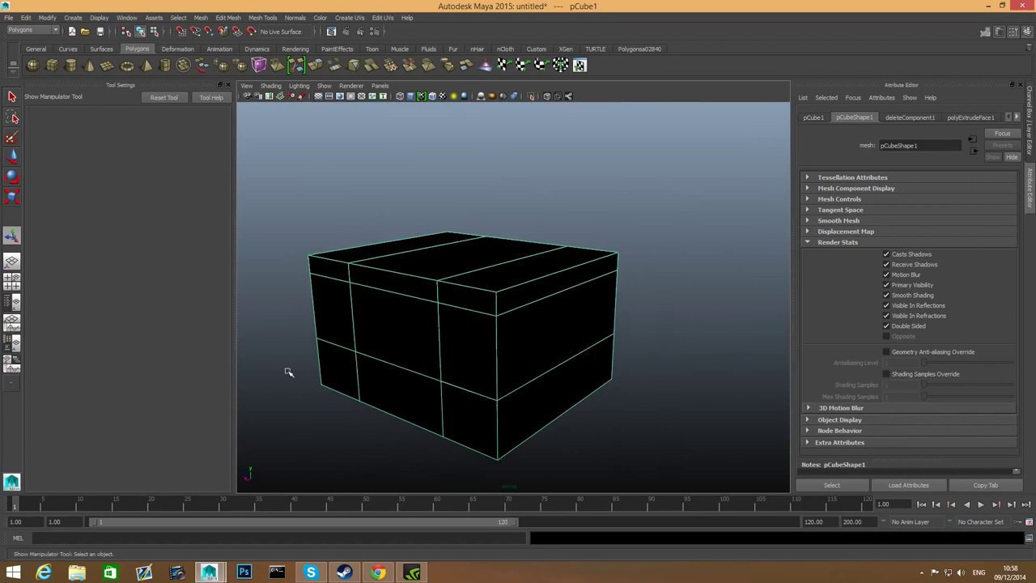
# Select the vertices of the end wall opposite the window and move them outward to about Z -178.7 cm to lengthen the room.
pyautogui.keyDown('alt'); pyautogui.moveTo(286, 373); pyautogui.dragTo(528, 384); pyautogui.keyUp('alt')
pyautogui.moveTo(599, 281); pyautogui.dragTo(542, 284, button='right')
pyautogui.scroll(-5, 569, 369)
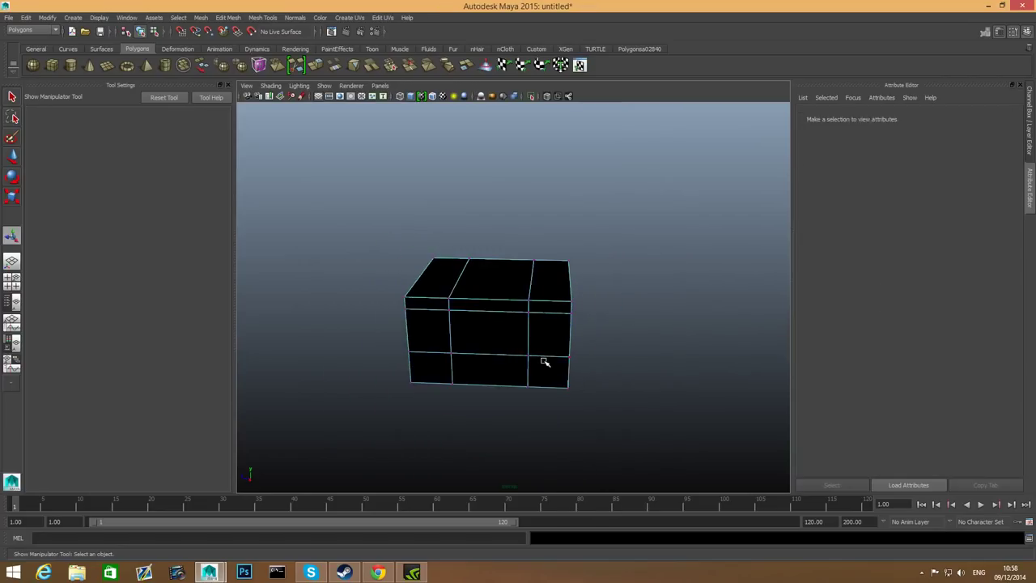
pyautogui.keyDown('alt'); pyautogui.moveTo(545, 362); pyautogui.dragTo(542, 362, button='middle'); pyautogui.keyUp('alt')
pyautogui.moveTo(558, 230); pyautogui.dragTo(595, 473)
pyautogui.press('w')
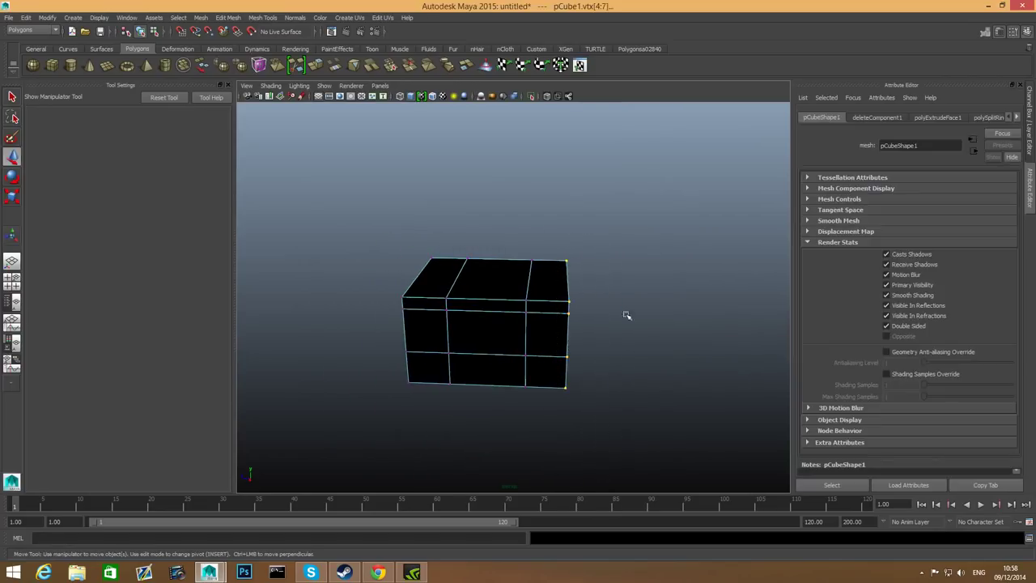
pyautogui.moveTo(467, 315); pyautogui.dragTo(591, 340)
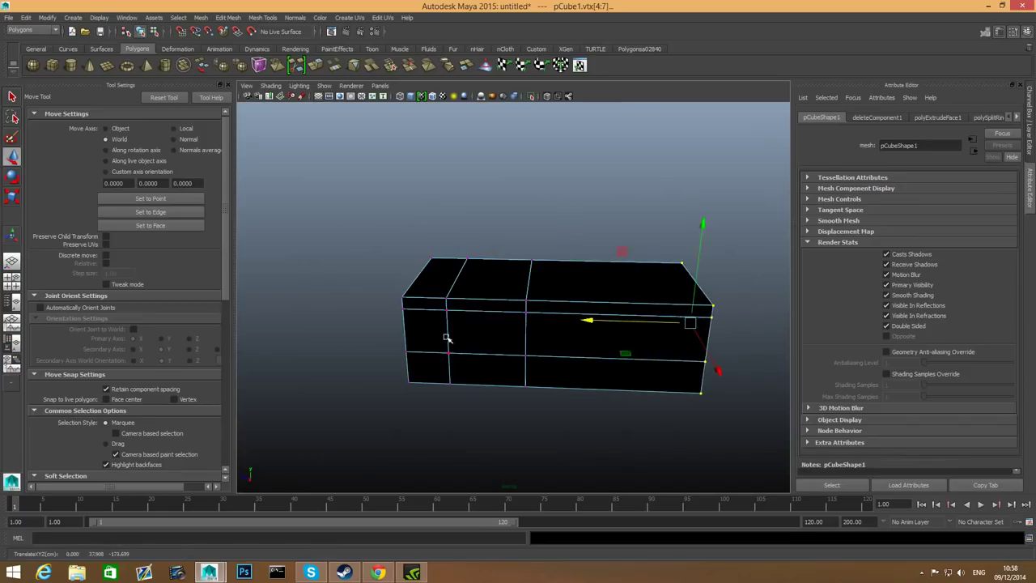
# Select the vertices of one side wall and move them outward to about X 154.5 cm to widen the room.
pyautogui.keyDown('alt'); pyautogui.moveTo(447, 337); pyautogui.dragTo(547, 352, button='middle'); pyautogui.keyUp('alt')
pyautogui.moveTo(491, 234); pyautogui.dragTo(510, 434)
pyautogui.keyDown('alt'); pyautogui.moveTo(446, 428); pyautogui.dragTo(583, 429); pyautogui.keyUp('alt')
pyautogui.moveTo(549, 199); pyautogui.dragTo(643, 450)
pyautogui.moveTo(686, 279); pyautogui.dragTo(782, 295)
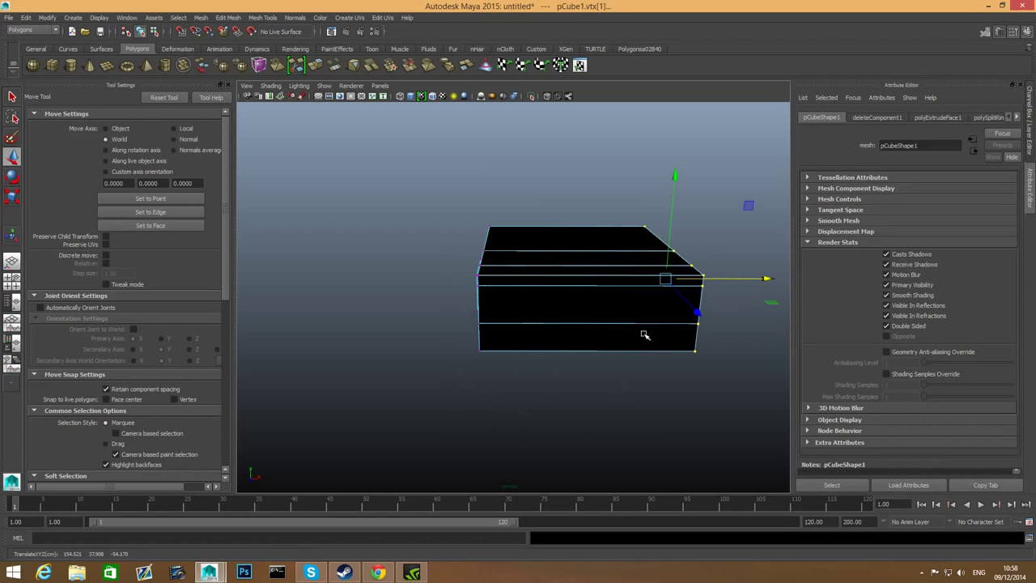
# Inspect the enlarged room from outside and inside.
pyautogui.keyDown('alt'); pyautogui.moveTo(645, 333); pyautogui.dragTo(748, 333); pyautogui.keyUp('alt')
pyautogui.keyDown('alt'); pyautogui.moveTo(454, 355); pyautogui.dragTo(525, 371); pyautogui.keyUp('alt')
pyautogui.keyDown('alt'); pyautogui.moveTo(525, 370); pyautogui.dragTo(479, 444, button='right'); pyautogui.keyUp('alt')
pyautogui.keyDown('alt'); pyautogui.moveTo(479, 444); pyautogui.dragTo(502, 435); pyautogui.keyUp('alt')
pyautogui.keyDown('alt'); pyautogui.moveTo(502, 435); pyautogui.dragTo(583, 398, button='middle'); pyautogui.keyUp('alt')
pyautogui.keyDown('alt'); pyautogui.moveTo(583, 398); pyautogui.dragTo(551, 405, button='right'); pyautogui.keyUp('alt')
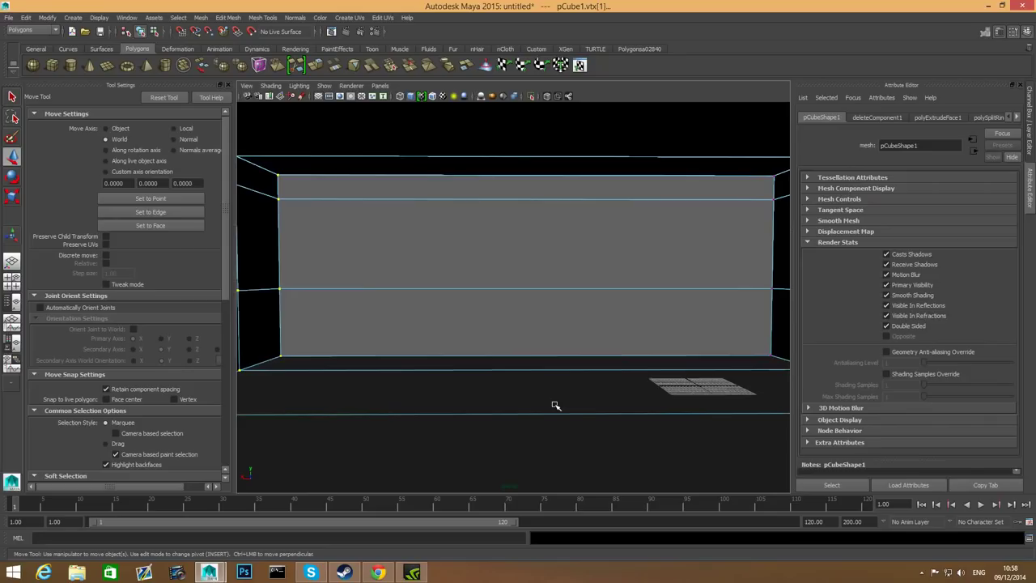
# Return to object selection, frame the room mesh and turn off its double-sided rendering.
pyautogui.press('F8')
pyautogui.press('F8')
pyautogui.press('f')
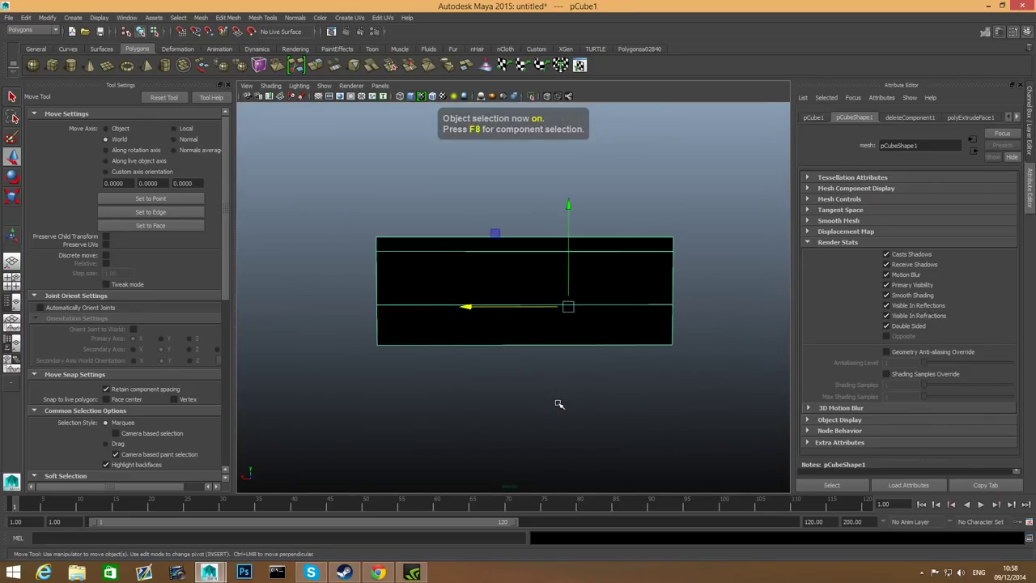
pyautogui.keyDown('alt'); pyautogui.moveTo(558, 405); pyautogui.dragTo(513, 414); pyautogui.keyUp('alt')
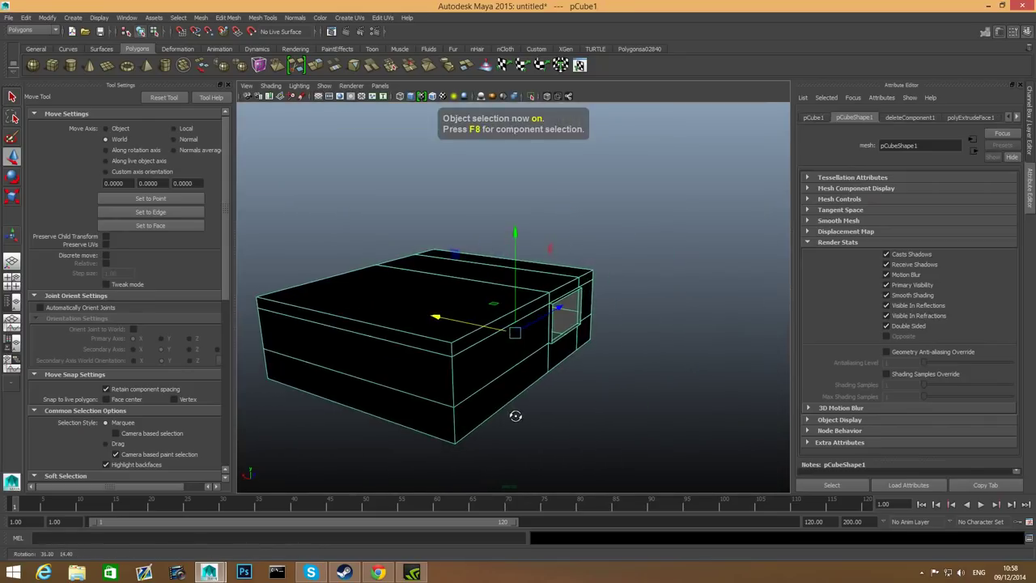
pyautogui.click(885, 326)
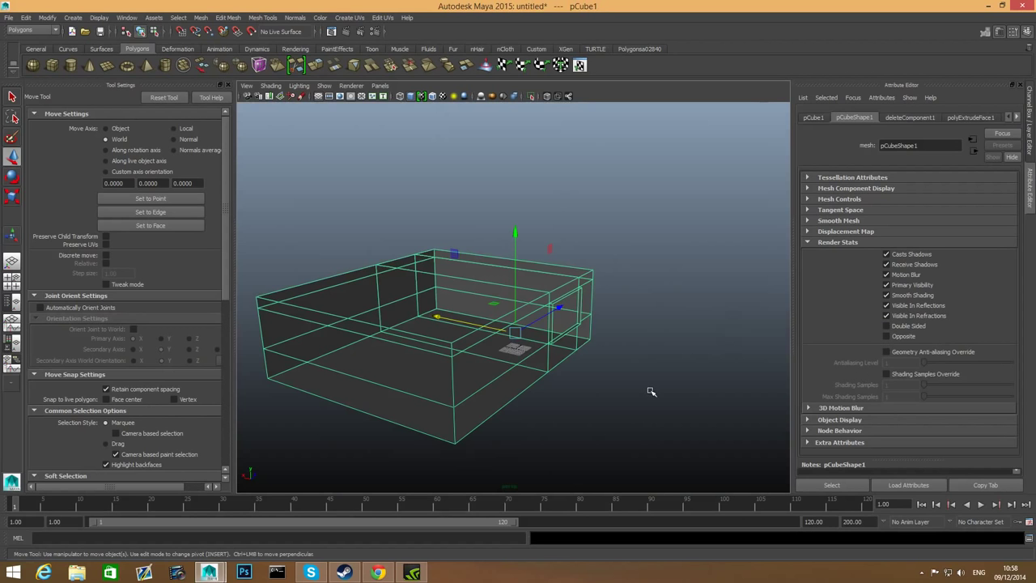
pyautogui.keyDown('alt'); pyautogui.moveTo(651, 392); pyautogui.dragTo(629, 383); pyautogui.keyUp('alt')
pyautogui.keyDown('alt'); pyautogui.moveTo(464, 348); pyautogui.dragTo(504, 348, button='middle'); pyautogui.keyUp('alt')
pyautogui.scroll(5, 504, 347)
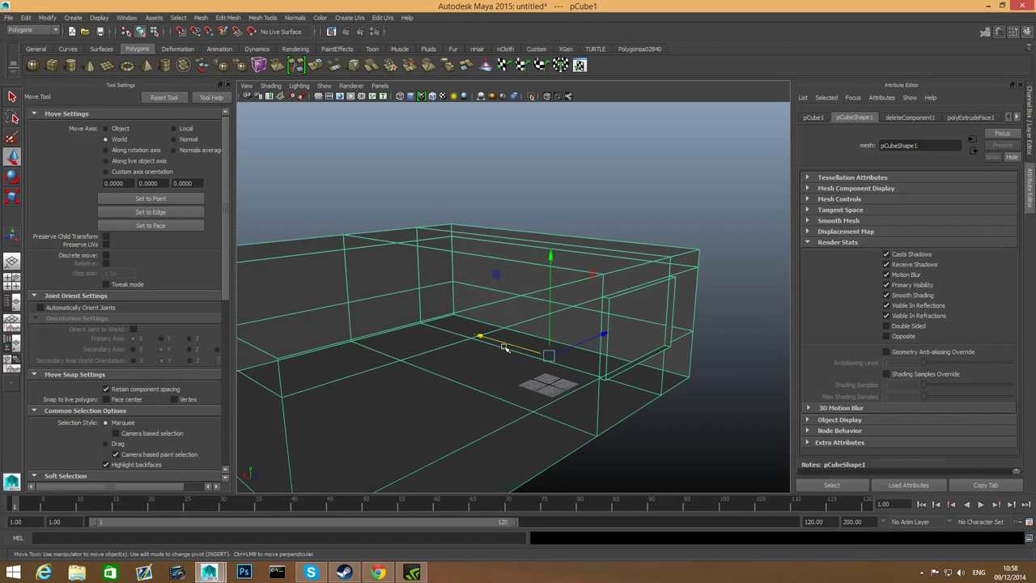
pyautogui.scroll(-3, 503, 348)
pyautogui.keyDown('alt'); pyautogui.moveTo(504, 347); pyautogui.dragTo(522, 350); pyautogui.keyUp('alt')
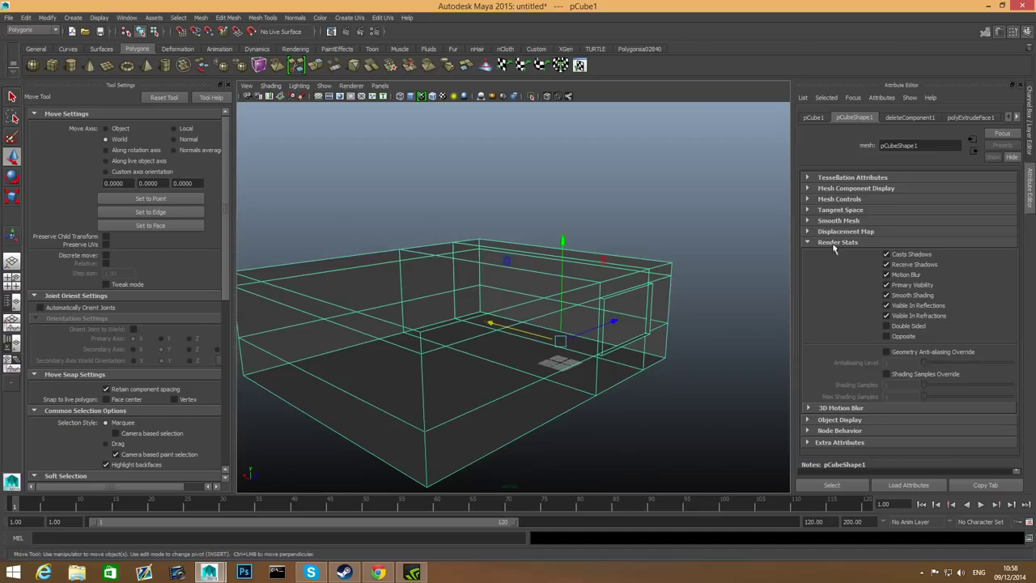
# Create a display layer from the selected room mesh and name it room.
pyautogui.click(1028, 36)
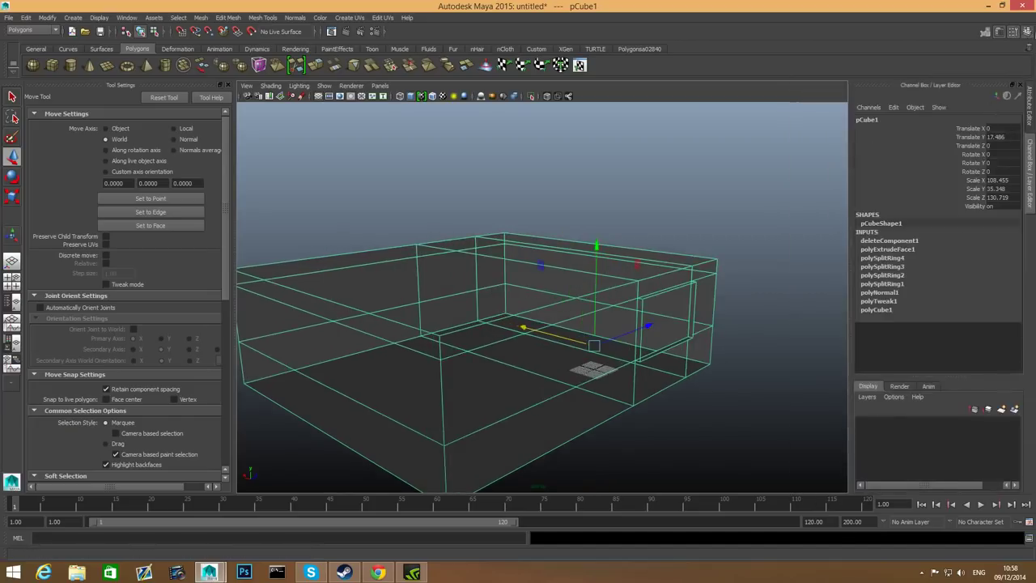
pyautogui.click(1025, 36)
pyautogui.click(1025, 36)
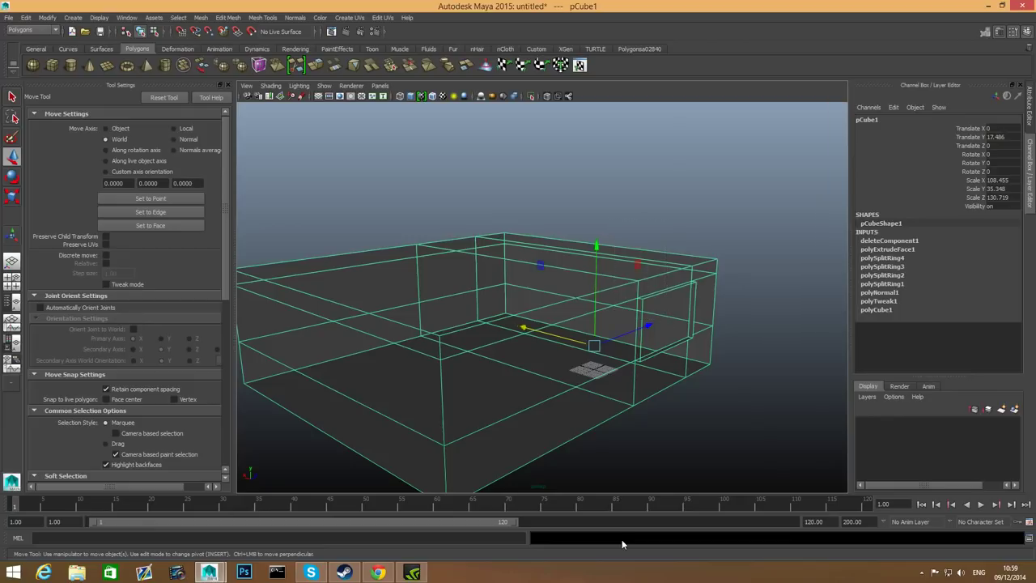
pyautogui.click(1015, 410)
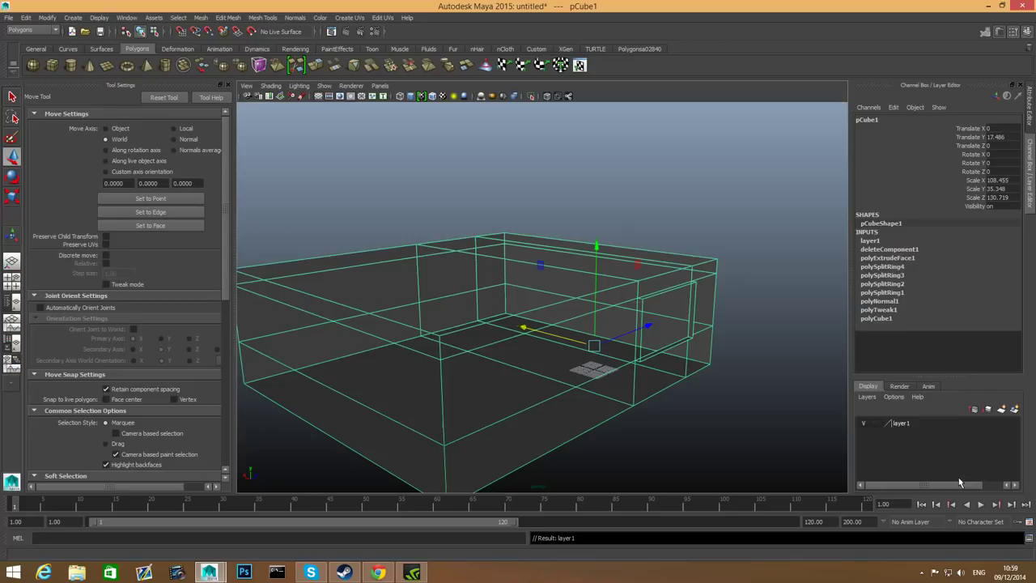
pyautogui.doubleClick(901, 424)
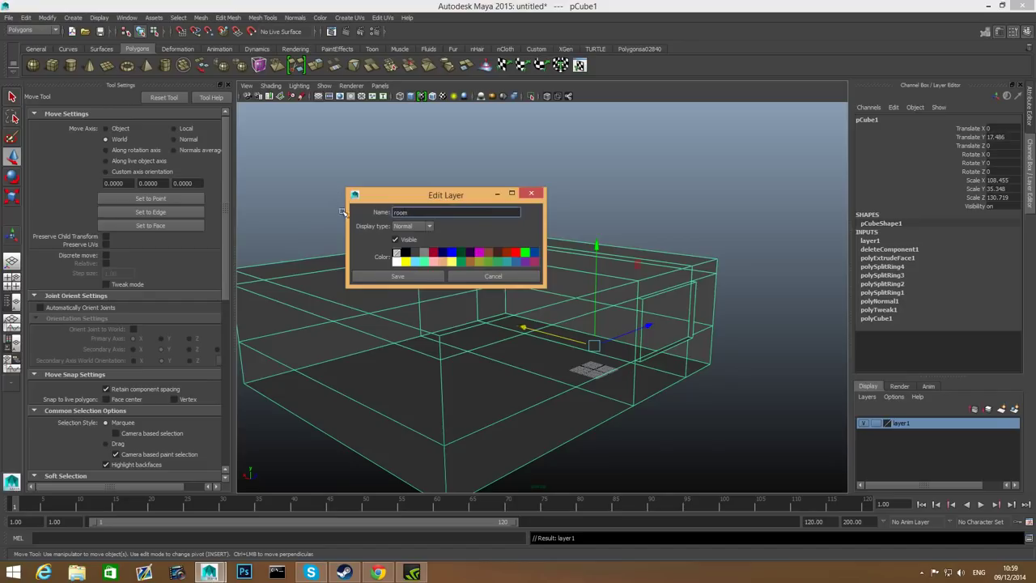
pyautogui.click(402, 276)
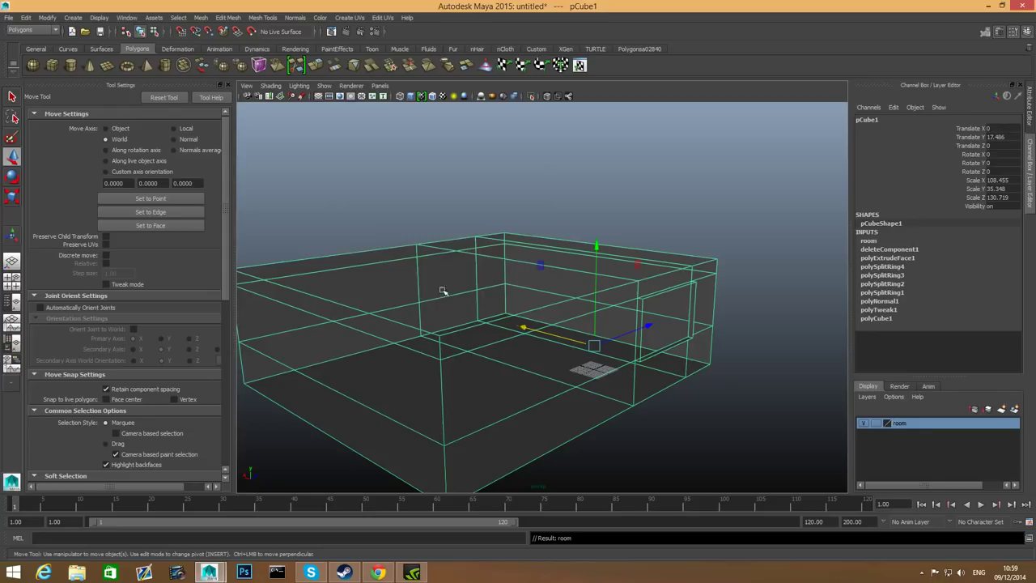
# Test the room layer's visibility and leave the layer hidden.
pyautogui.click(865, 424)
pyautogui.click(863, 425)
pyautogui.click(864, 424)
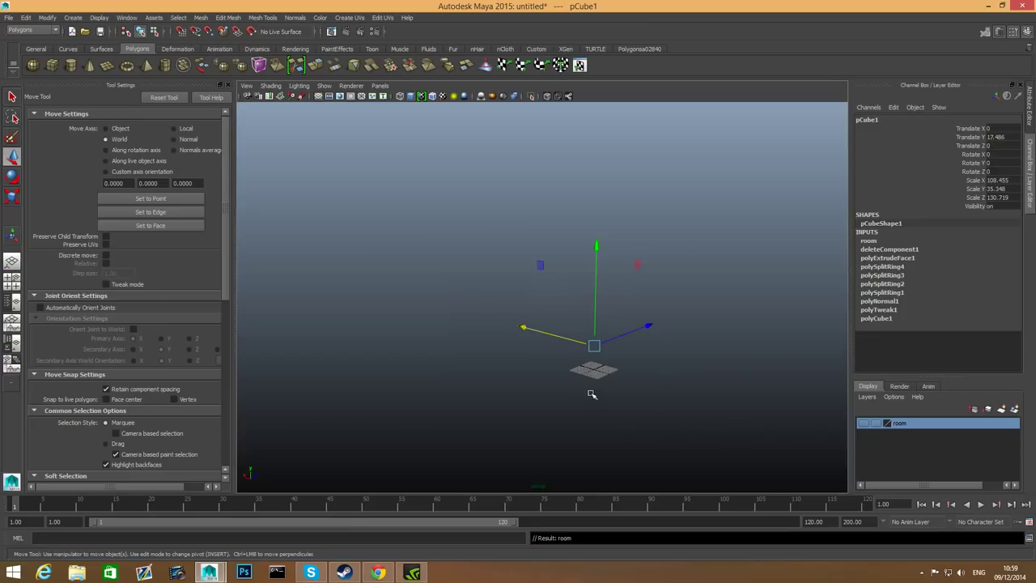
# Create a new polygon cube at the centre of the empty grid.
pyautogui.moveTo(540, 361)
pyautogui.keyDown('alt'); pyautogui.mouseDown()
pyautogui.moveTo(562, 361)
pyautogui.moveTo(547, 355)
pyautogui.mouseUp(); pyautogui.keyUp('alt')
pyautogui.keyDown('alt'); pyautogui.moveTo(547, 356); pyautogui.dragTo(595, 429, button='right'); pyautogui.keyUp('alt')
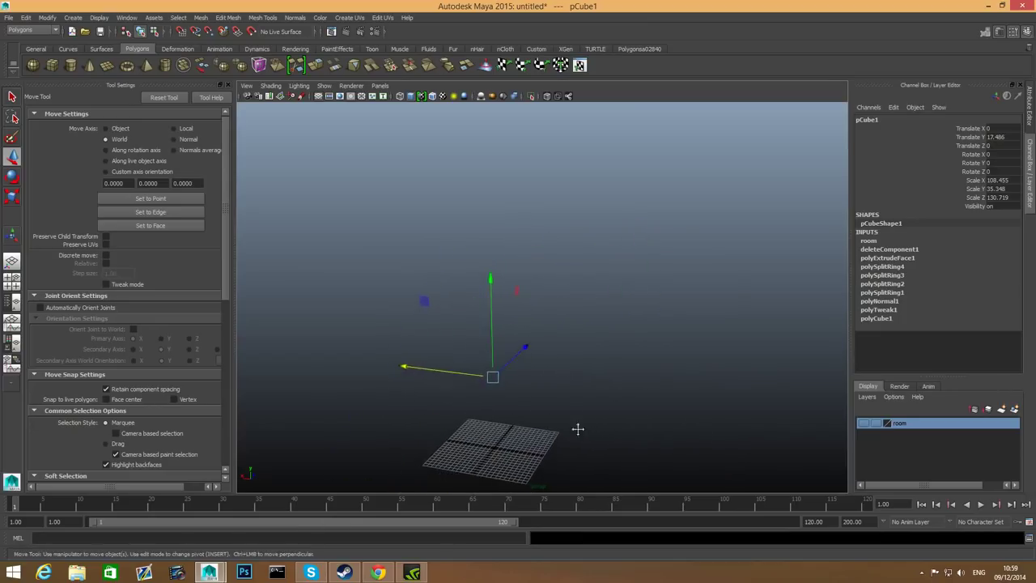
pyautogui.keyDown('alt'); pyautogui.moveTo(578, 428); pyautogui.dragTo(612, 387, button='middle'); pyautogui.keyUp('alt')
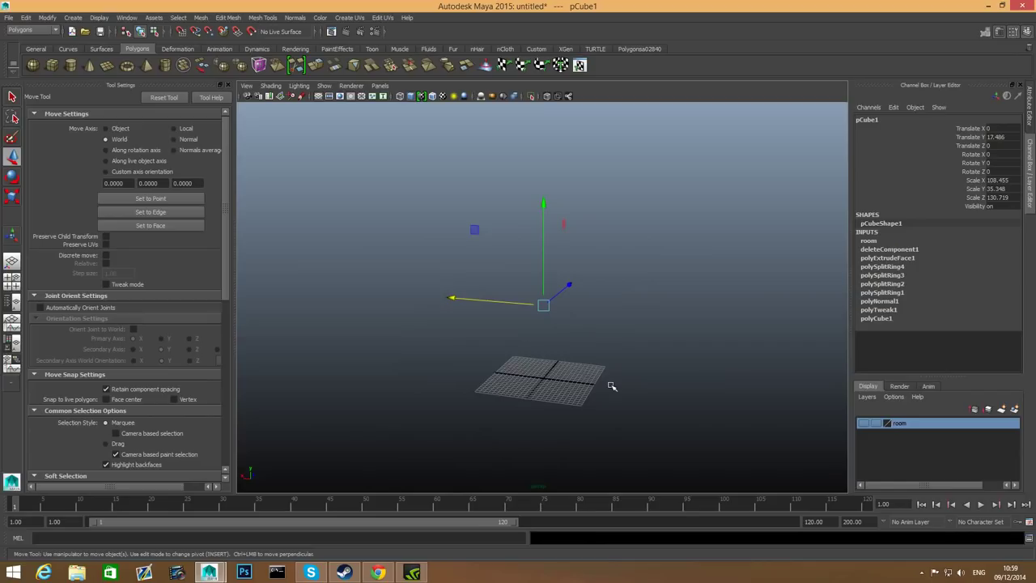
pyautogui.keyDown('alt'); pyautogui.moveTo(602, 384); pyautogui.dragTo(454, 365); pyautogui.keyUp('alt')
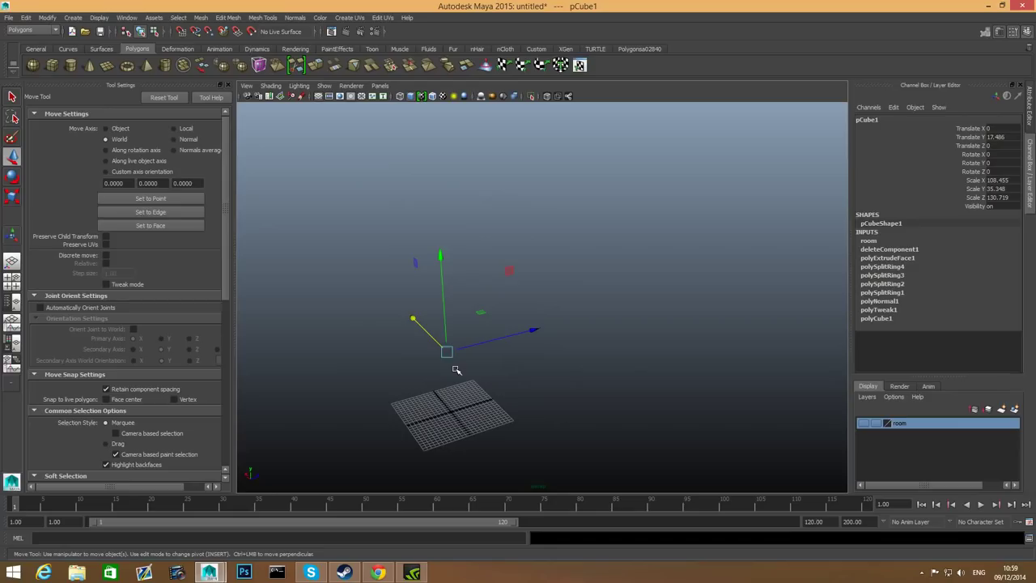
pyautogui.keyDown('alt'); pyautogui.moveTo(445, 392); pyautogui.dragTo(536, 401); pyautogui.keyUp('alt')
pyautogui.moveTo(536, 401)
pyautogui.keyDown('alt'); pyautogui.mouseDown(button='right')
pyautogui.moveTo(694, 395)
pyautogui.moveTo(548, 393)
pyautogui.mouseUp(button='right'); pyautogui.keyUp('alt')
pyautogui.keyDown('alt'); pyautogui.moveTo(548, 393); pyautogui.dragTo(537, 398); pyautogui.keyUp('alt')
pyautogui.moveTo(536, 397)
pyautogui.keyDown('alt'); pyautogui.mouseDown(button='right')
pyautogui.moveTo(489, 383)
pyautogui.moveTo(526, 382)
pyautogui.mouseUp(button='right'); pyautogui.keyUp('alt')
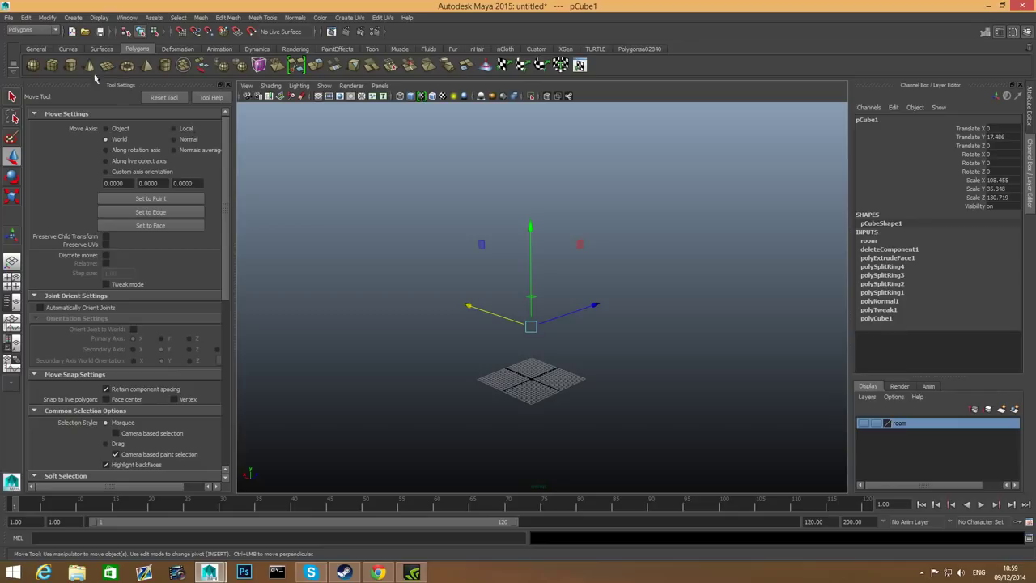
pyautogui.click(52, 65)
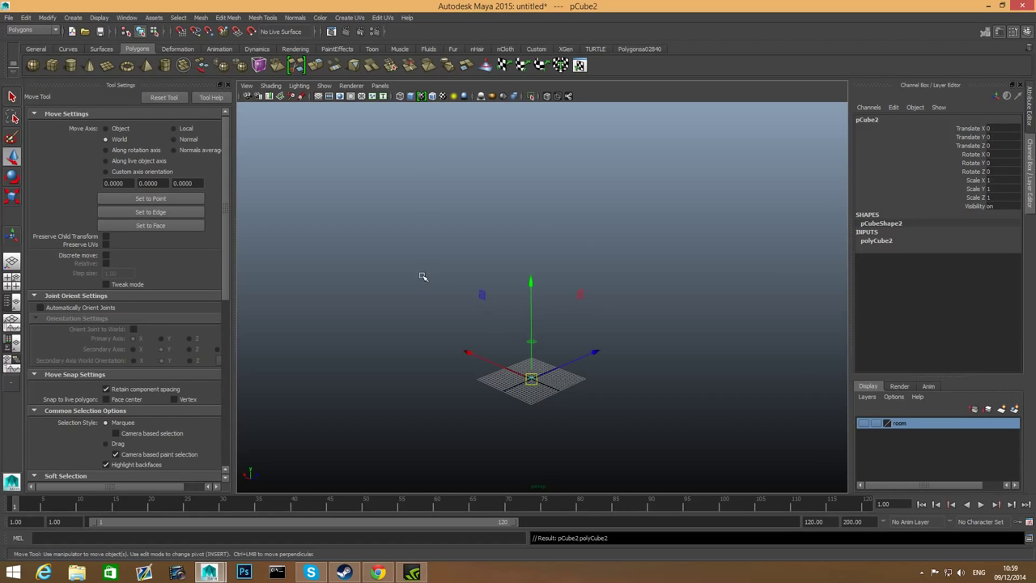
# Scale the new cube uniformly to about 4.192 on all axes.
pyautogui.keyDown('alt'); pyautogui.moveTo(491, 378); pyautogui.dragTo(479, 444, button='right'); pyautogui.keyUp('alt')
pyautogui.keyDown('alt'); pyautogui.moveTo(478, 445); pyautogui.dragTo(491, 360, button='middle'); pyautogui.keyUp('alt')
pyautogui.keyDown('alt'); pyautogui.moveTo(491, 360); pyautogui.dragTo(532, 389, button='right'); pyautogui.keyUp('alt')
pyautogui.press('r')
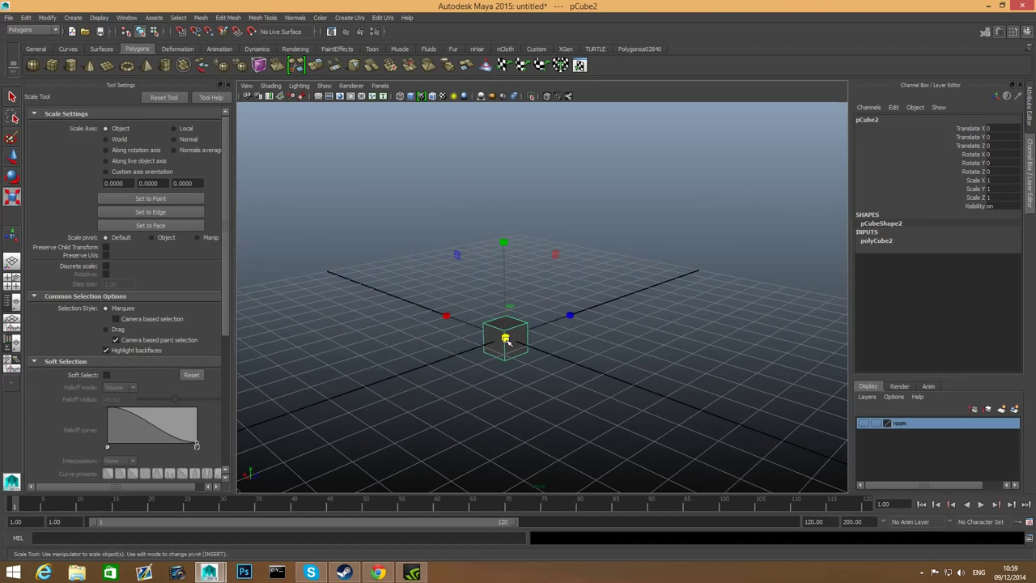
pyautogui.moveTo(505, 338); pyautogui.dragTo(592, 363)
pyautogui.scroll(-5, 592, 363)
pyautogui.keyDown('alt'); pyautogui.moveTo(512, 379); pyautogui.dragTo(601, 357); pyautogui.keyUp('alt')
pyautogui.keyDown('alt'); pyautogui.moveTo(601, 358); pyautogui.dragTo(506, 388, button='middle'); pyautogui.keyUp('alt')
pyautogui.keyDown('alt'); pyautogui.moveTo(521, 382); pyautogui.dragTo(490, 386); pyautogui.keyUp('alt')
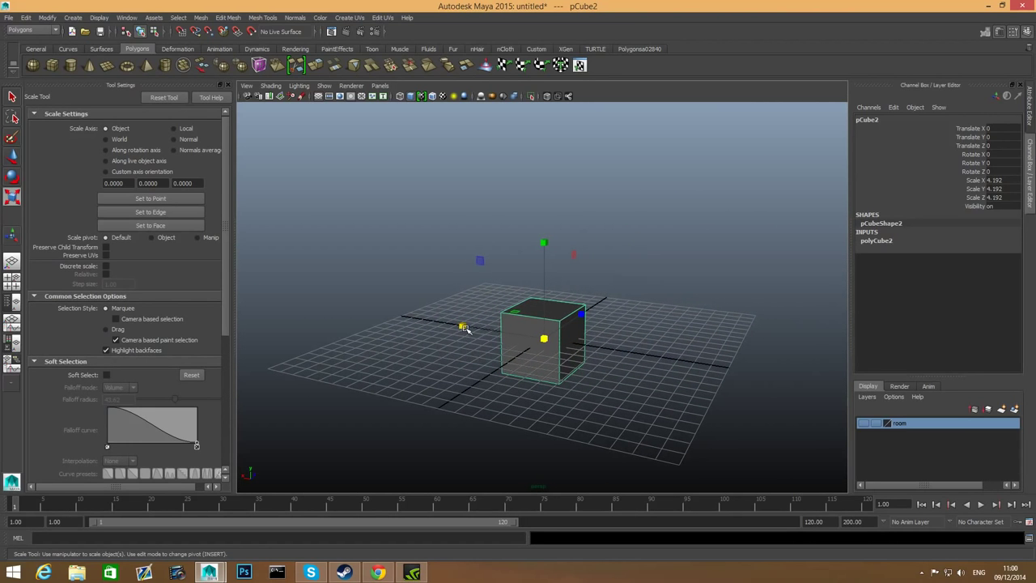
# Scale the cube into a long, low box of about 18.108 in X, 5.243 in Y and 8.162 in Z.
pyautogui.moveTo(466, 328); pyautogui.dragTo(229, 315)
pyautogui.keyDown('alt'); pyautogui.moveTo(517, 392); pyautogui.dragTo(442, 369); pyautogui.keyUp('alt')
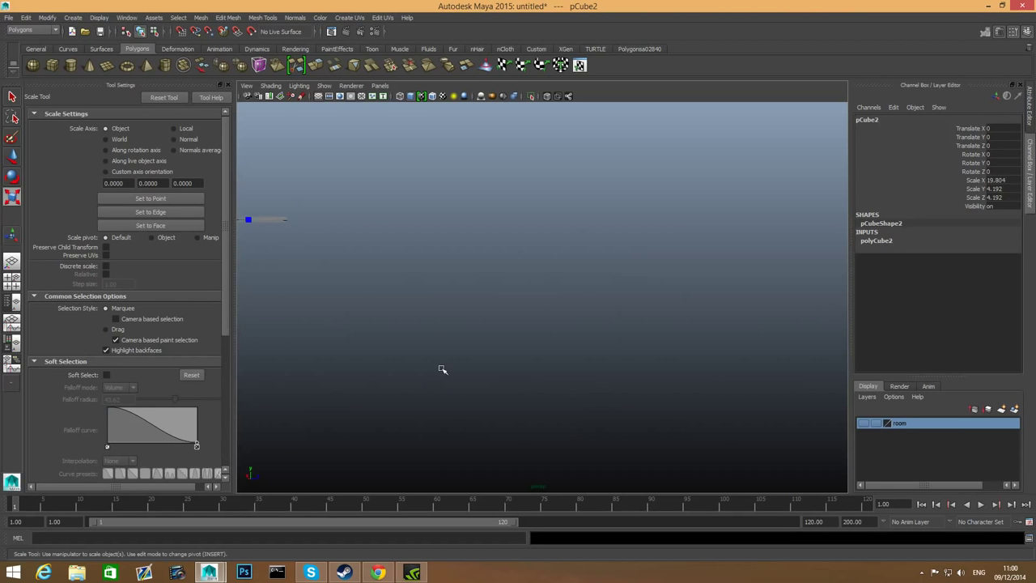
pyautogui.press('f')
pyautogui.keyDown('alt'); pyautogui.moveTo(689, 306); pyautogui.dragTo(534, 326); pyautogui.keyUp('alt')
pyautogui.moveTo(548, 202); pyautogui.dragTo(622, 292)
pyautogui.keyDown('alt'); pyautogui.moveTo(566, 311); pyautogui.dragTo(513, 307); pyautogui.keyUp('alt')
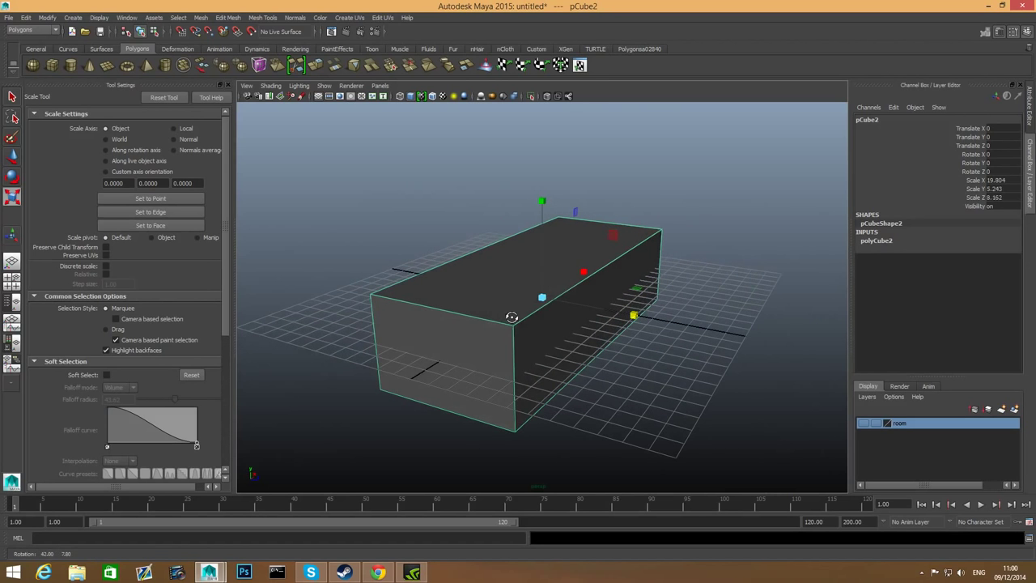
pyautogui.moveTo(585, 272); pyautogui.dragTo(708, 297)
pyautogui.keyDown('alt'); pyautogui.moveTo(708, 296); pyautogui.dragTo(639, 323, button='right'); pyautogui.keyUp('alt')
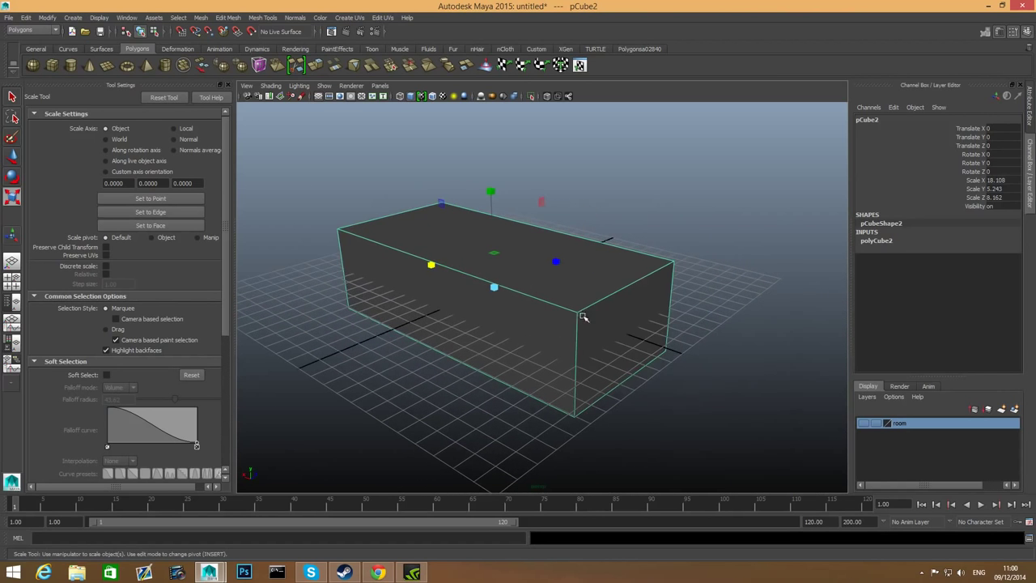
pyautogui.keyDown('alt'); pyautogui.moveTo(583, 316); pyautogui.dragTo(527, 323); pyautogui.keyUp('alt')
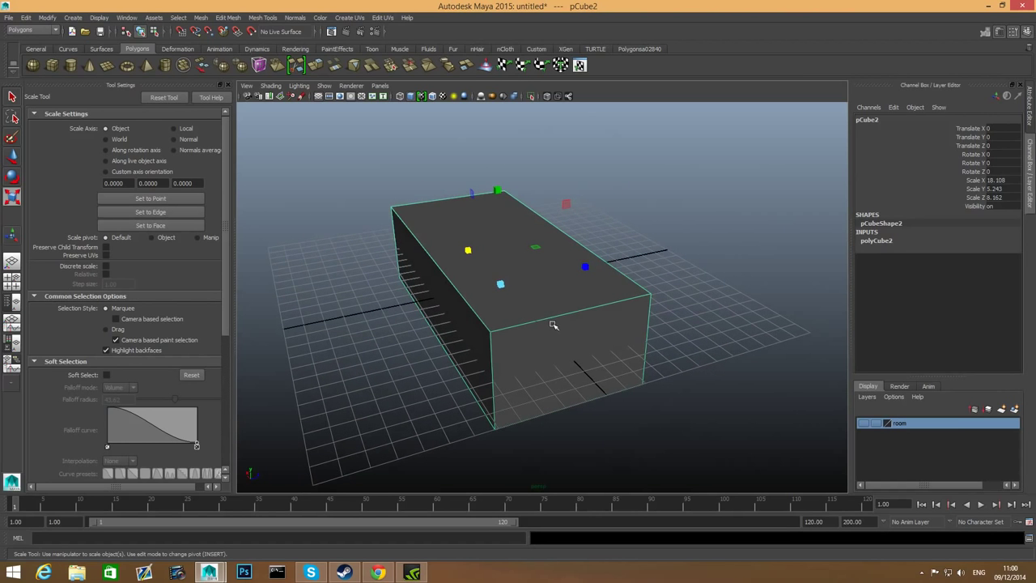
# Select the box's bottom edges and vertical corner edges, leaving out the top edges, and bevel them.
pyautogui.keyDown('alt'); pyautogui.moveTo(554, 228); pyautogui.dragTo(606, 292); pyautogui.keyUp('alt')
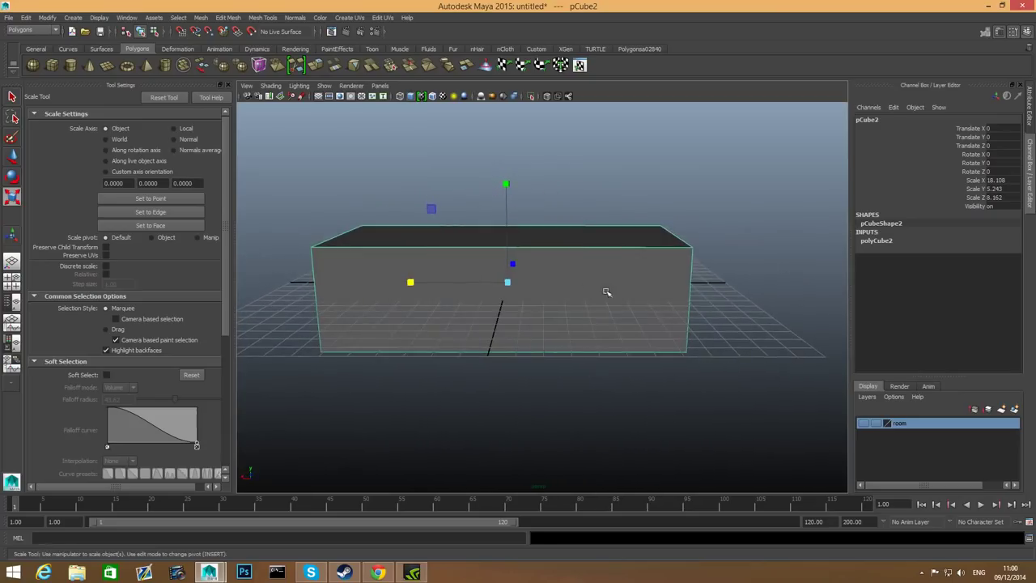
pyautogui.rightClick(571, 273)
pyautogui.click(568, 247)
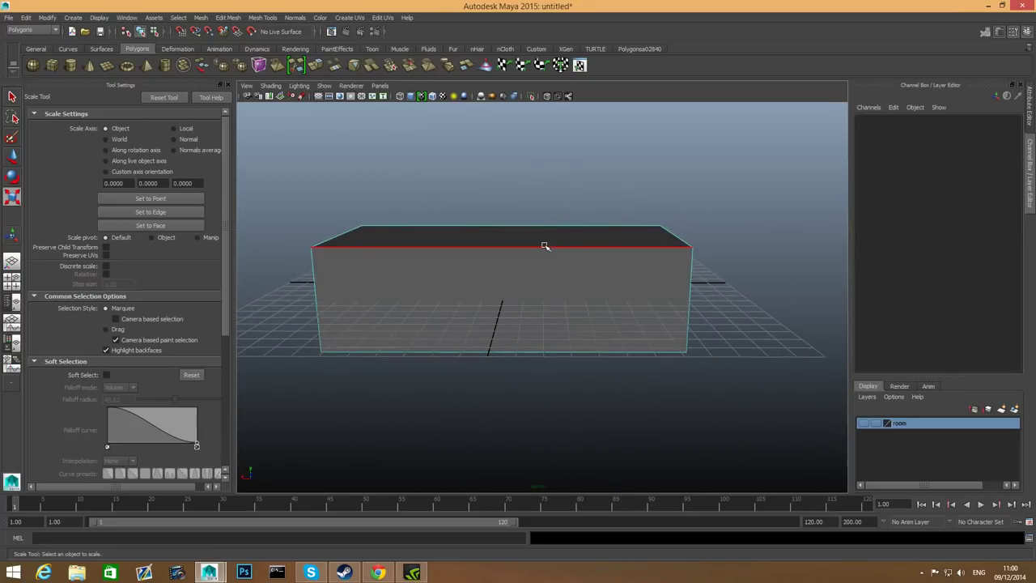
pyautogui.keyDown('alt'); pyautogui.moveTo(636, 277); pyautogui.dragTo(773, 376); pyautogui.keyUp('alt')
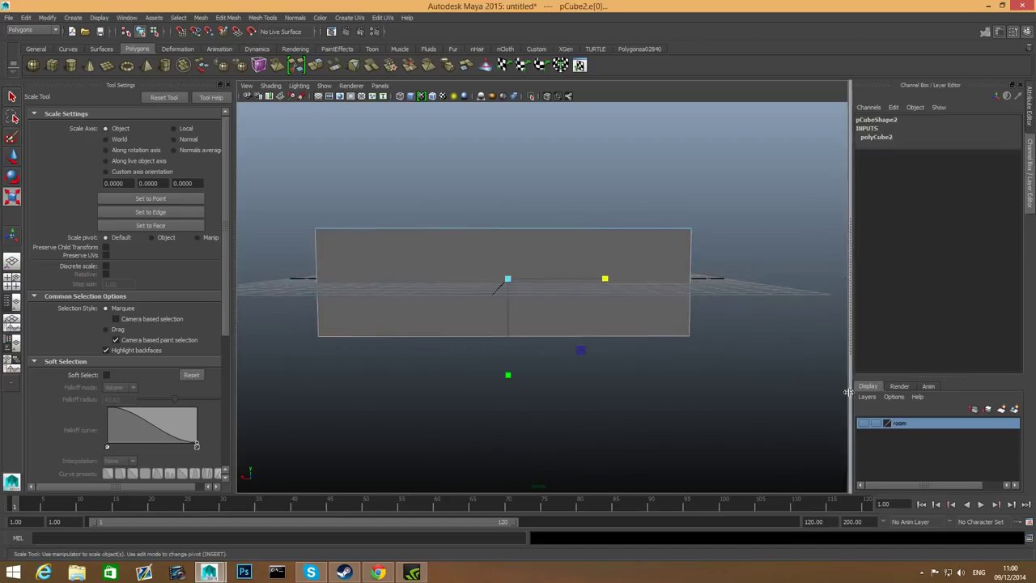
pyautogui.keyDown('alt'); pyautogui.moveTo(663, 399); pyautogui.dragTo(583, 358); pyautogui.keyUp('alt')
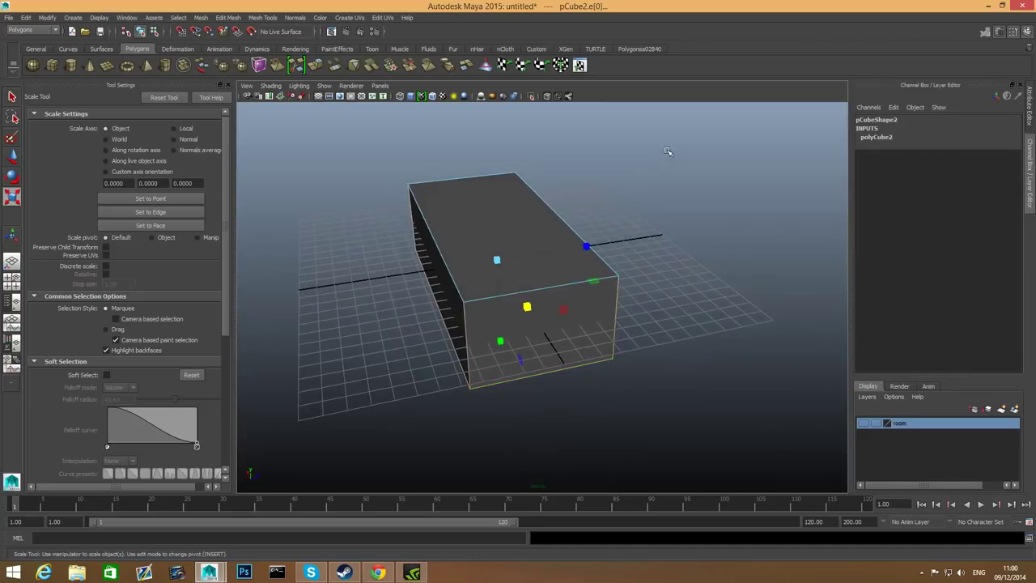
pyautogui.keyDown('shift'); pyautogui.rightClick(596, 307); pyautogui.keyUp('shift')
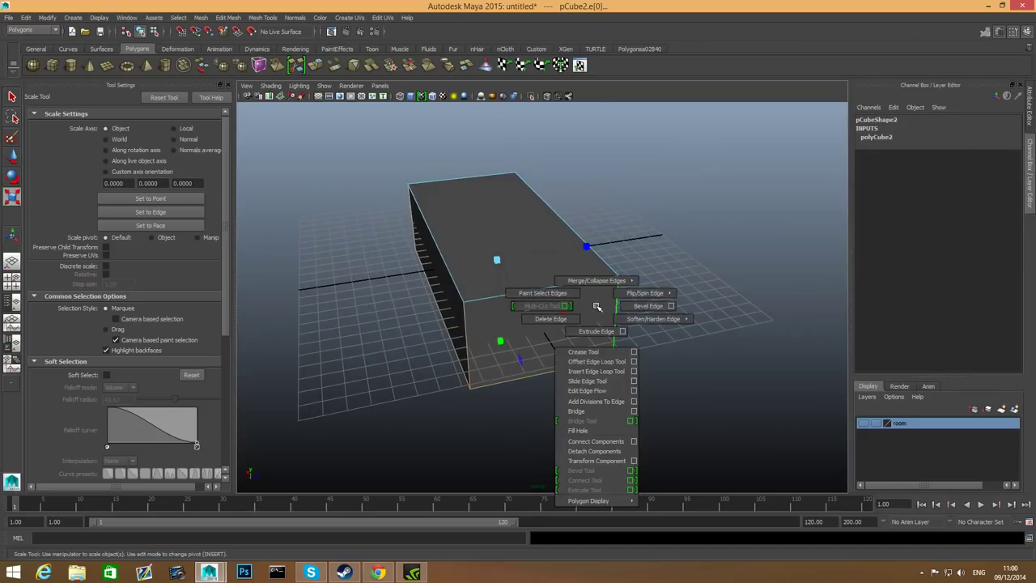
pyautogui.keyDown('shift'); pyautogui.rightClick(597, 307); pyautogui.keyUp('shift')
pyautogui.click(625, 307)
pyautogui.keyDown('alt'); pyautogui.moveTo(625, 306); pyautogui.dragTo(706, 280); pyautogui.keyUp('alt')
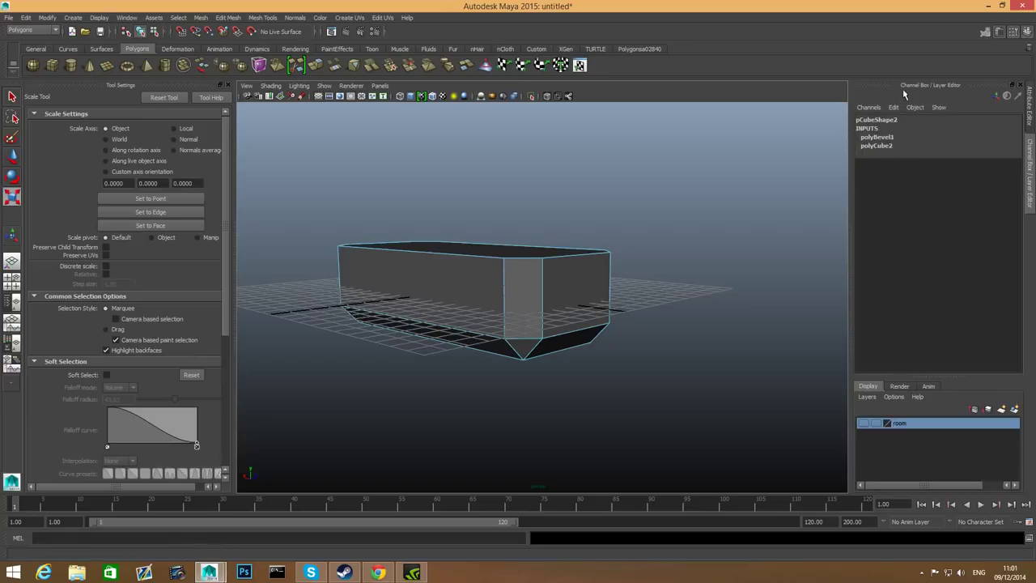
# Set the bevel to 7 segments with a fraction of 1.000.
pyautogui.click(1027, 33)
pyautogui.click(1026, 33)
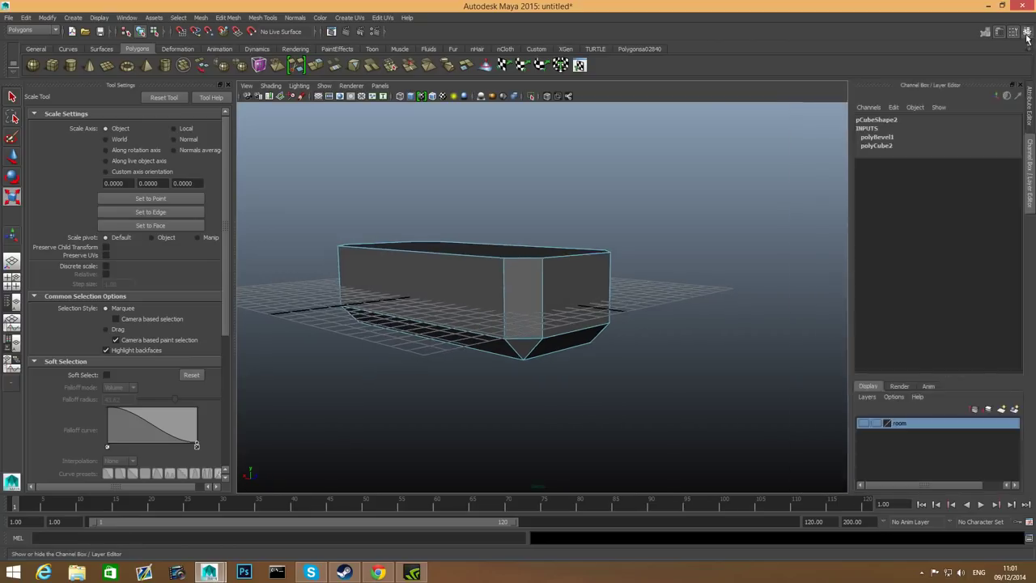
pyautogui.click(1026, 33)
pyautogui.click(1026, 34)
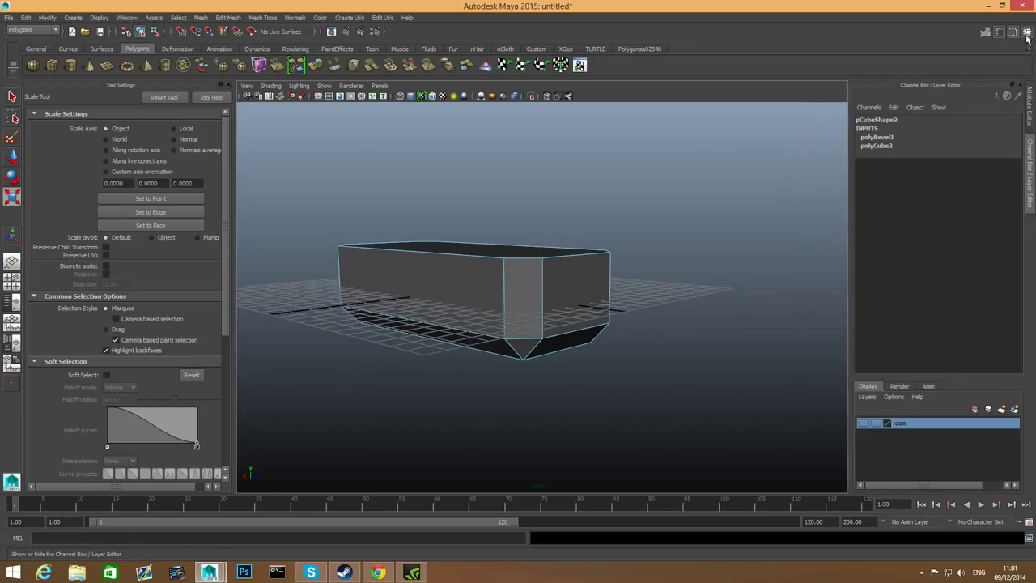
pyautogui.click(876, 138)
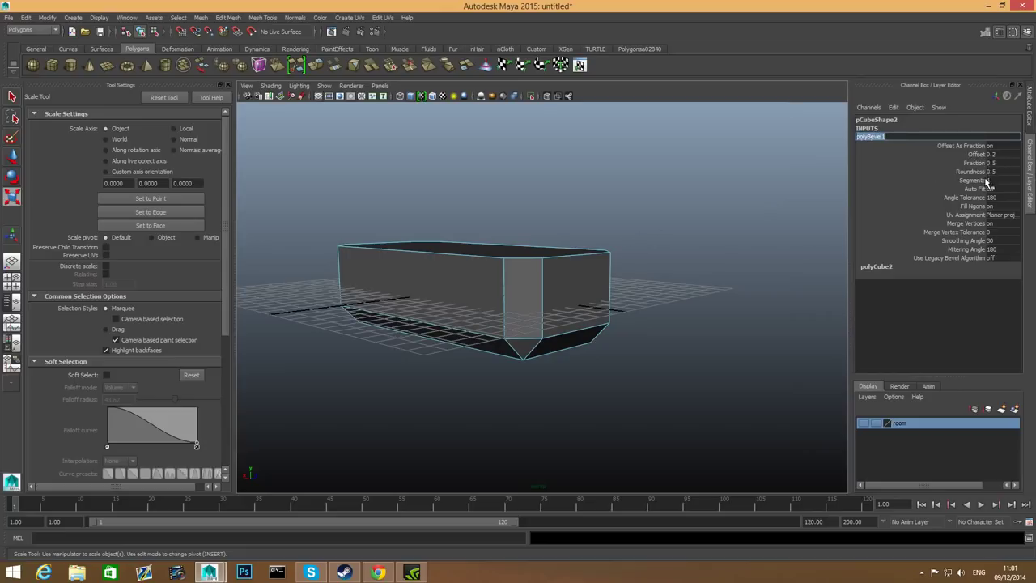
pyautogui.click(1000, 34)
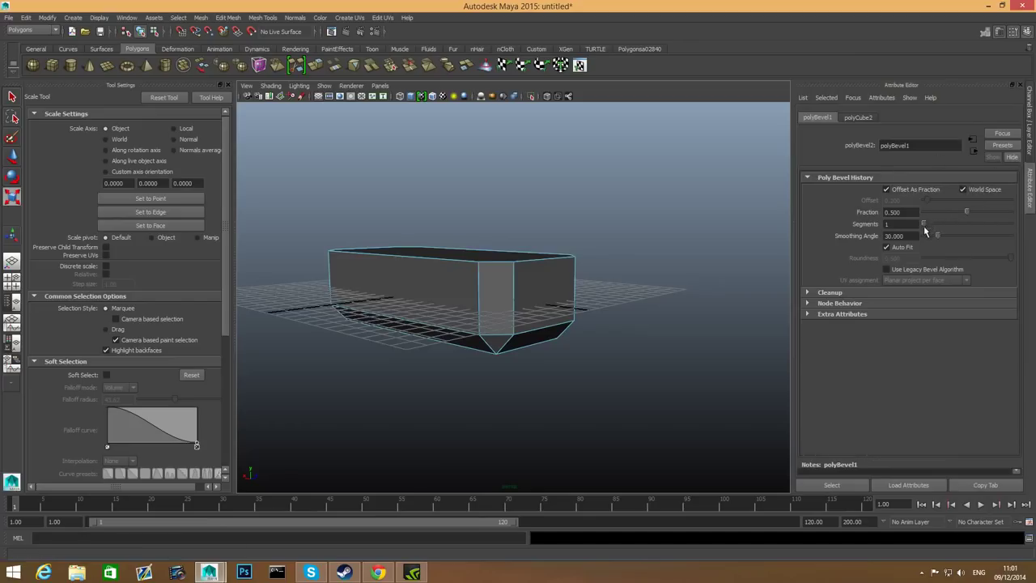
pyautogui.moveTo(923, 225)
pyautogui.mouseDown()
pyautogui.moveTo(952, 228)
pyautogui.moveTo(975, 246)
pyautogui.moveTo(977, 219)
pyautogui.moveTo(1013, 232)
pyautogui.mouseUp()
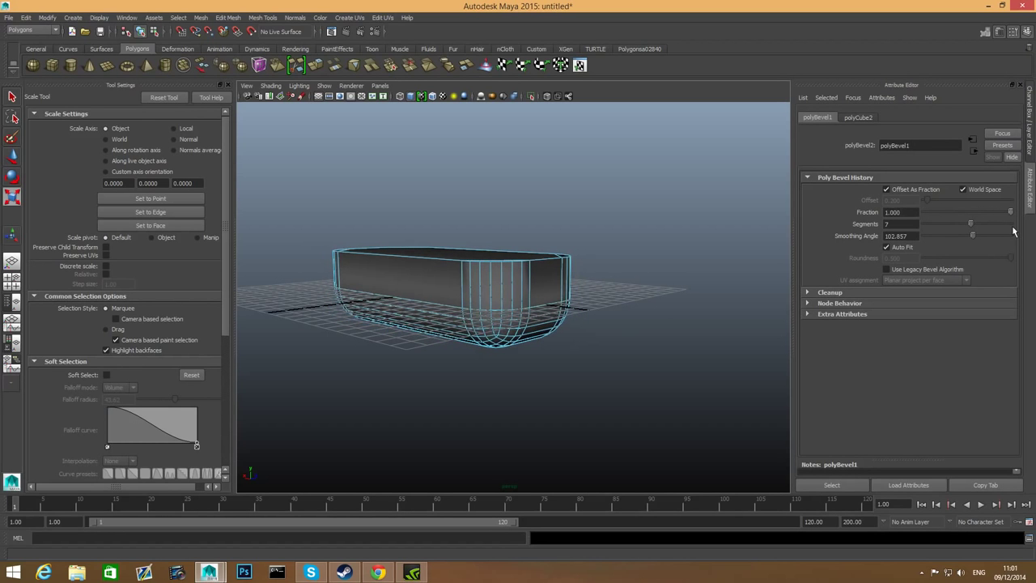
# Select the four diagonal edges cutting across the top corners of the rounded box and delete them.
pyautogui.keyDown('alt'); pyautogui.moveTo(534, 315); pyautogui.dragTo(589, 271); pyautogui.keyUp('alt')
pyautogui.press('F8')
pyautogui.moveTo(589, 271); pyautogui.dragTo(583, 248, button='right')
pyautogui.click(673, 285)
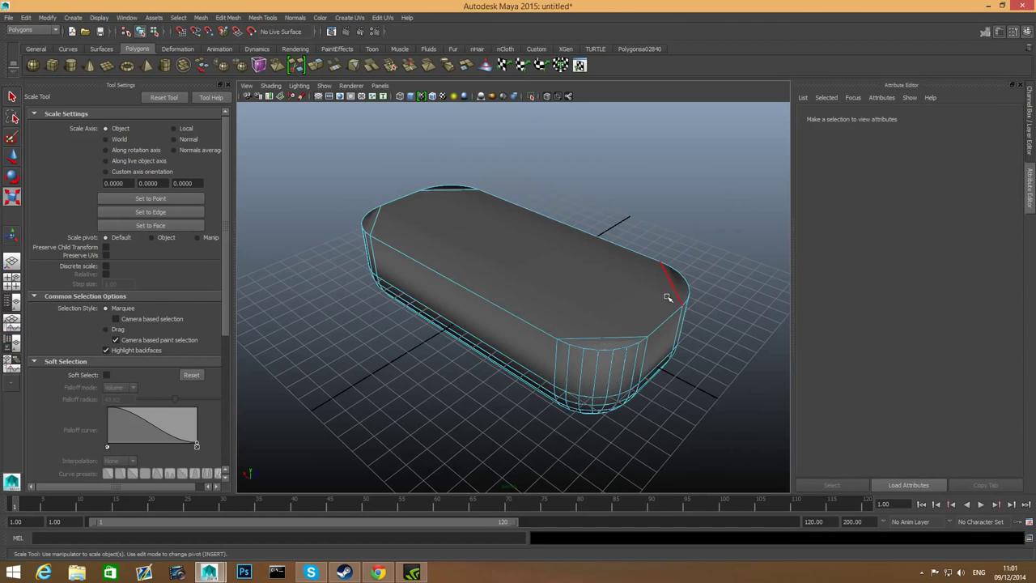
pyautogui.keyDown('shift'); pyautogui.click(592, 336); pyautogui.keyUp('shift')
pyautogui.keyDown('shift'); pyautogui.click(377, 219); pyautogui.keyUp('shift')
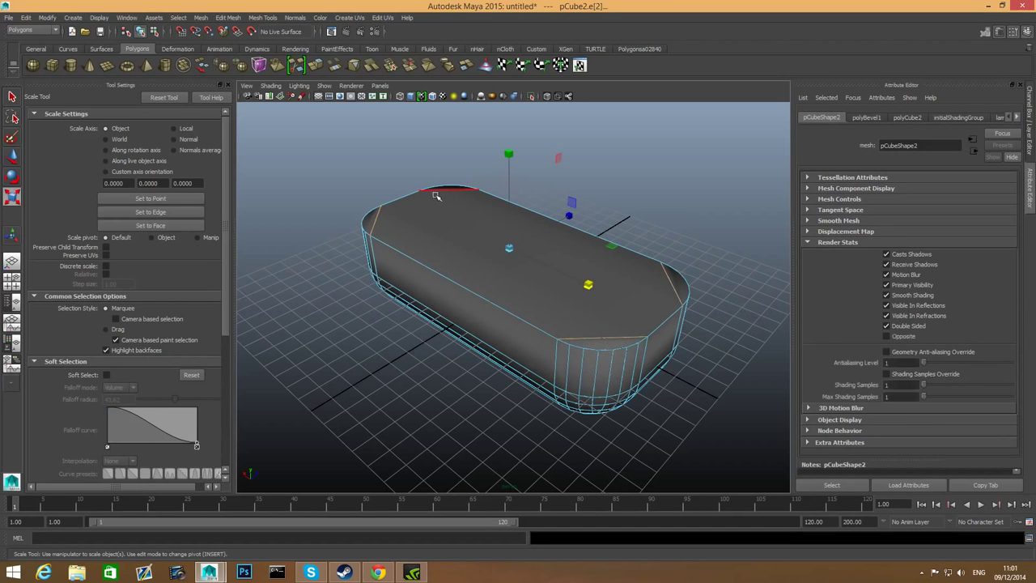
pyautogui.keyDown('shift'); pyautogui.click(444, 193); pyautogui.keyUp('shift')
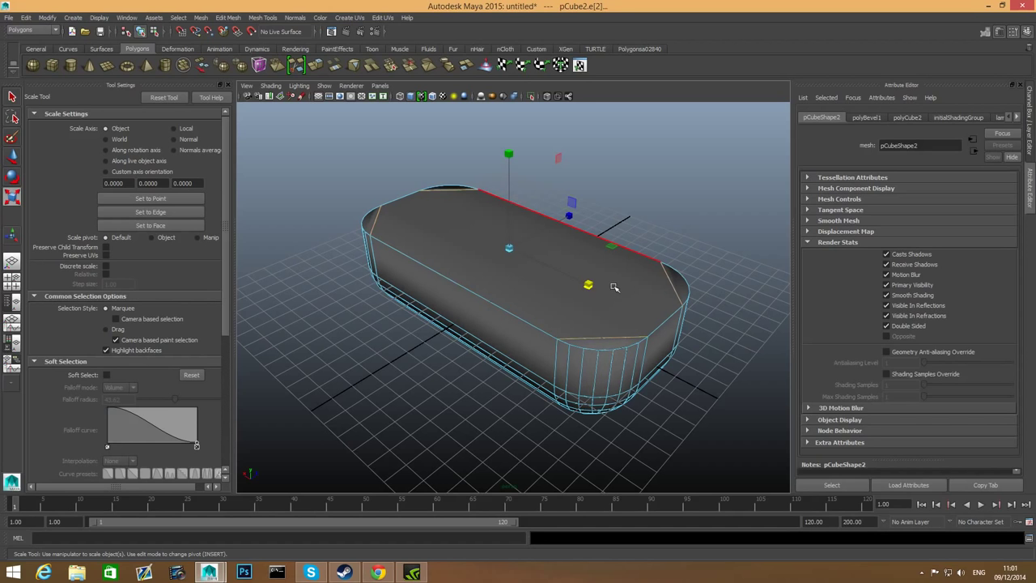
pyautogui.moveTo(580, 331)
pyautogui.keyDown('alt'); pyautogui.mouseDown()
pyautogui.moveTo(528, 299)
pyautogui.moveTo(569, 322)
pyautogui.moveTo(564, 338)
pyautogui.mouseUp(); pyautogui.keyUp('alt')
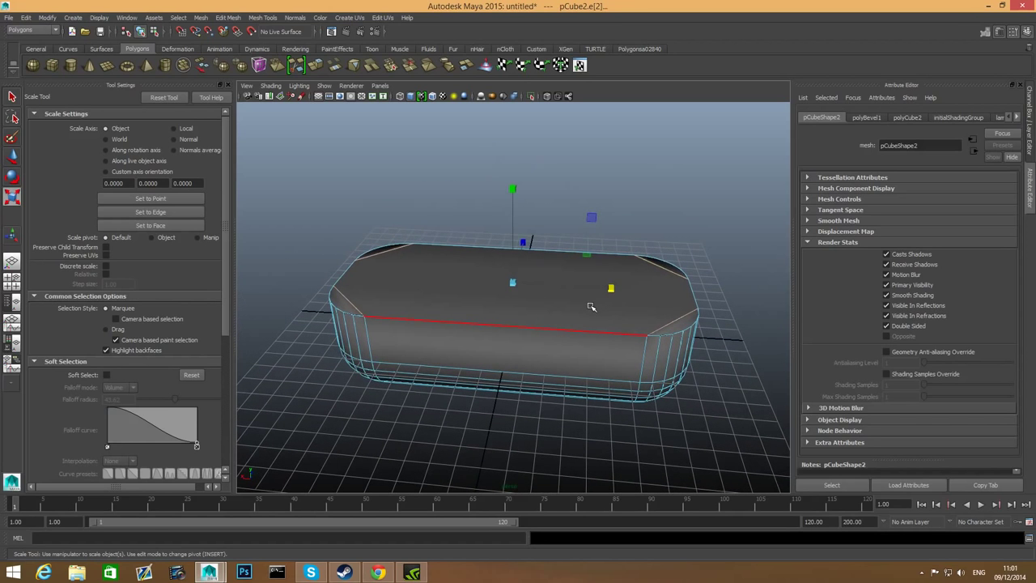
pyautogui.keyDown('shift'); pyautogui.moveTo(591, 307); pyautogui.dragTo(569, 322, button='right'); pyautogui.keyUp('shift')
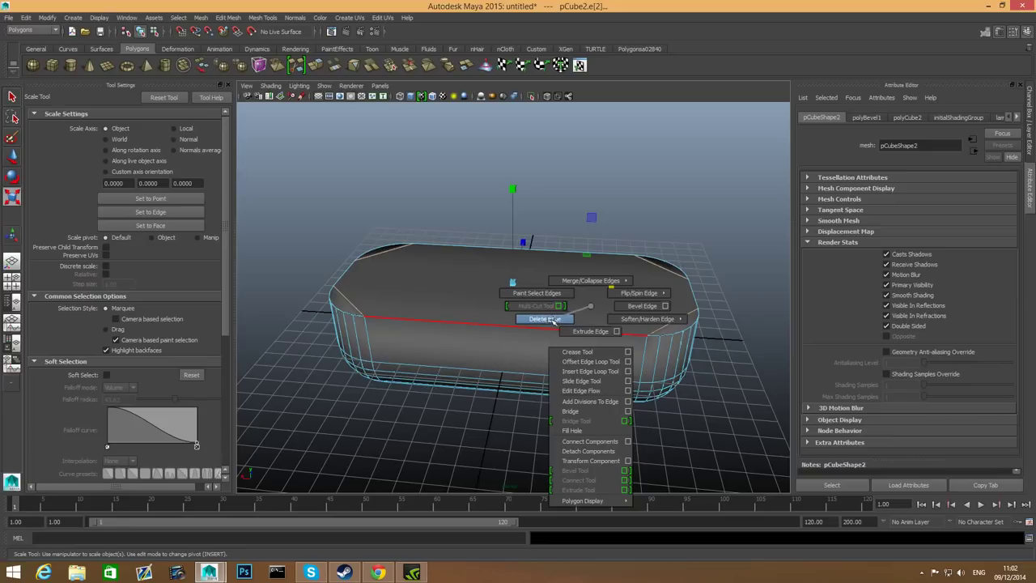
pyautogui.moveTo(548, 318); pyautogui.dragTo(548, 319, button='right')
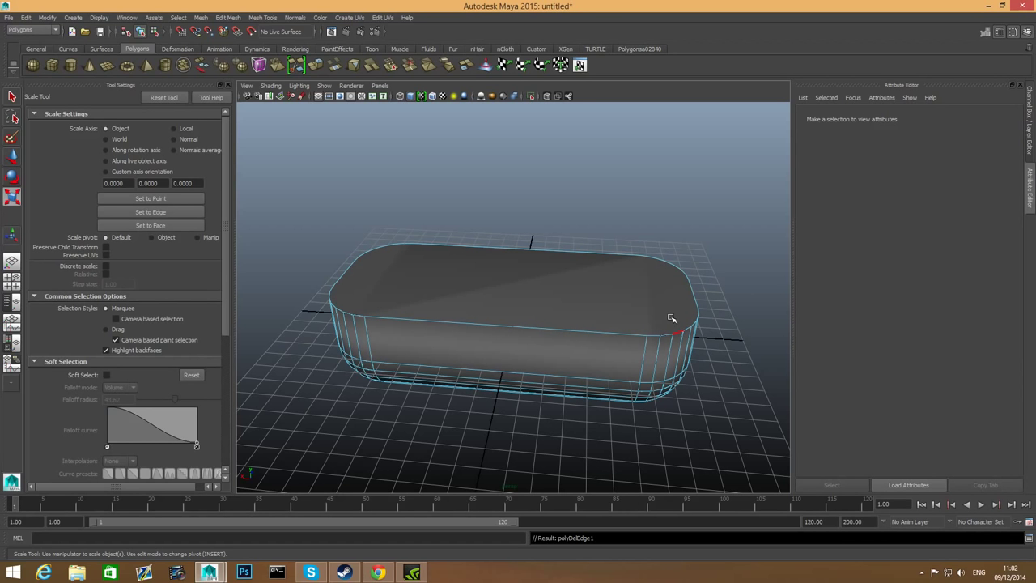
# Insert two horizontal edge loops around the upright sides of the tub shape, undo the surplus edit and leave the tool.
pyautogui.keyDown('alt'); pyautogui.moveTo(671, 318); pyautogui.dragTo(524, 394); pyautogui.keyUp('alt')
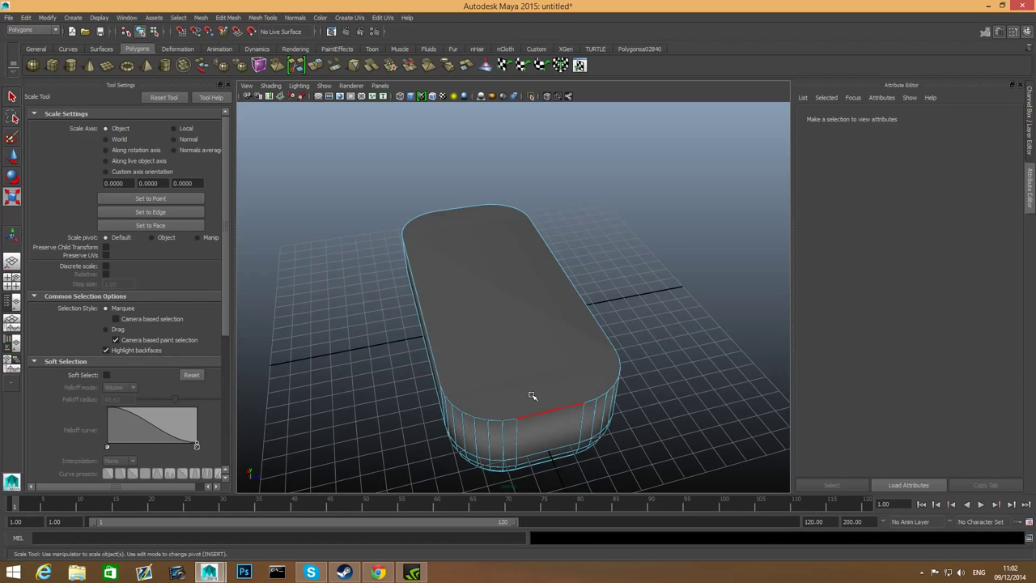
pyautogui.keyDown('alt'); pyautogui.moveTo(531, 395); pyautogui.dragTo(585, 358); pyautogui.keyUp('alt')
pyautogui.keyDown('alt'); pyautogui.moveTo(585, 358); pyautogui.dragTo(507, 362, button='right'); pyautogui.keyUp('alt')
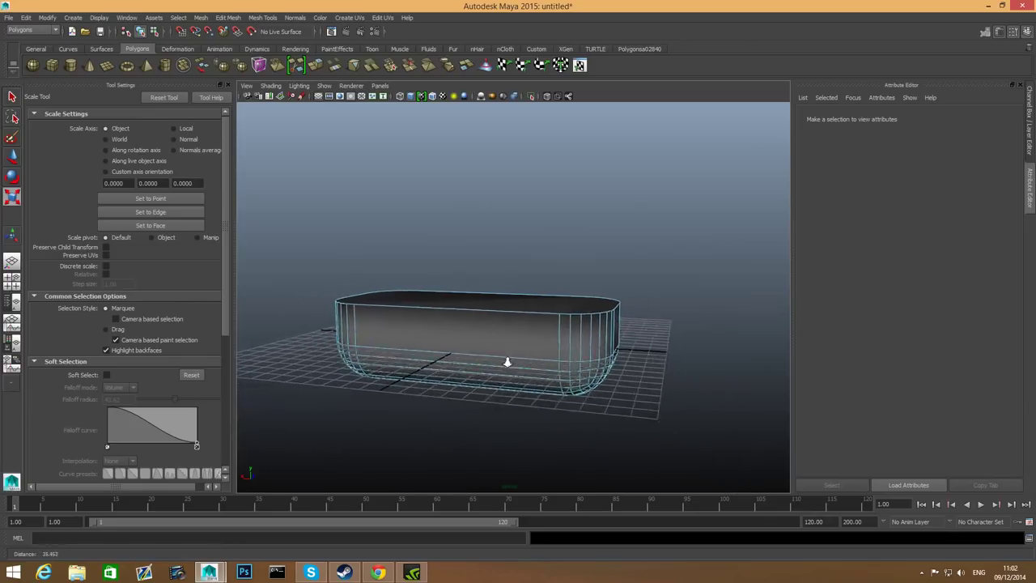
pyautogui.keyDown('alt'); pyautogui.moveTo(506, 362); pyautogui.dragTo(475, 353); pyautogui.keyUp('alt')
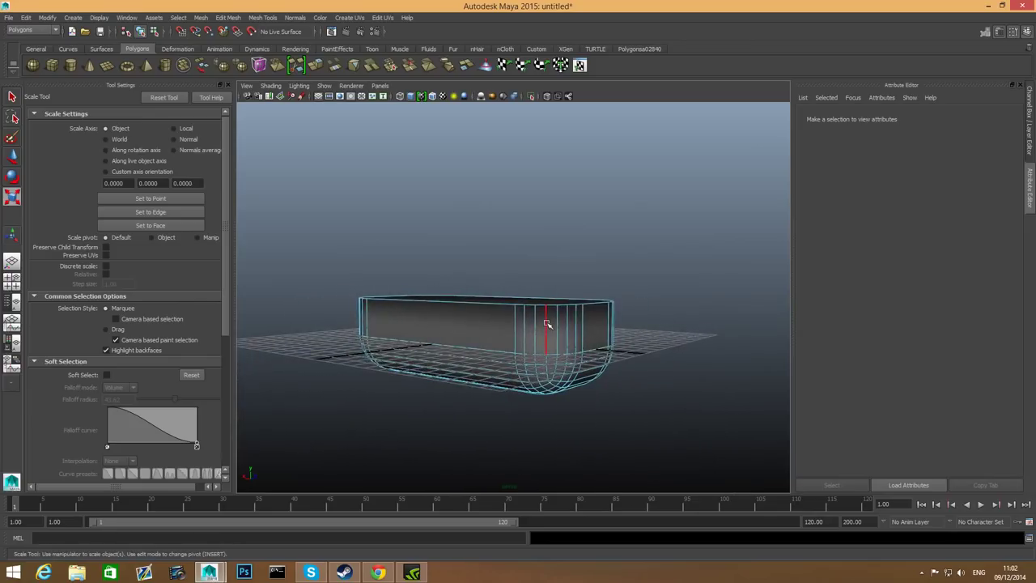
pyautogui.press('F8')
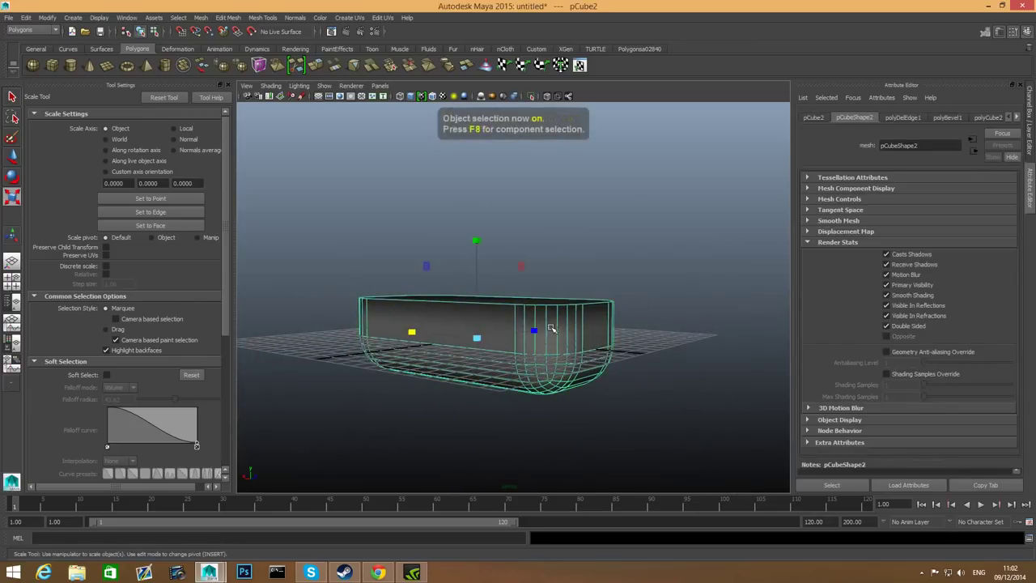
pyautogui.keyDown('shift'); pyautogui.moveTo(555, 326); pyautogui.dragTo(513, 332, button='right'); pyautogui.keyUp('shift')
pyautogui.moveTo(535, 333); pyautogui.dragTo(539, 347)
pyautogui.moveTo(540, 337); pyautogui.dragTo(603, 332)
pyautogui.hotkey('ctrl', 'z')
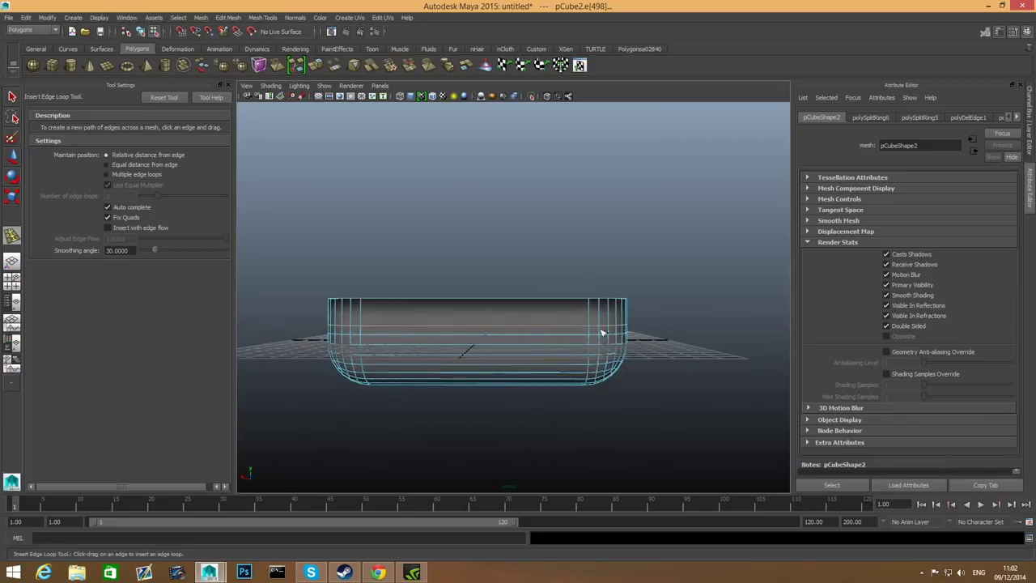
pyautogui.click(12, 98)
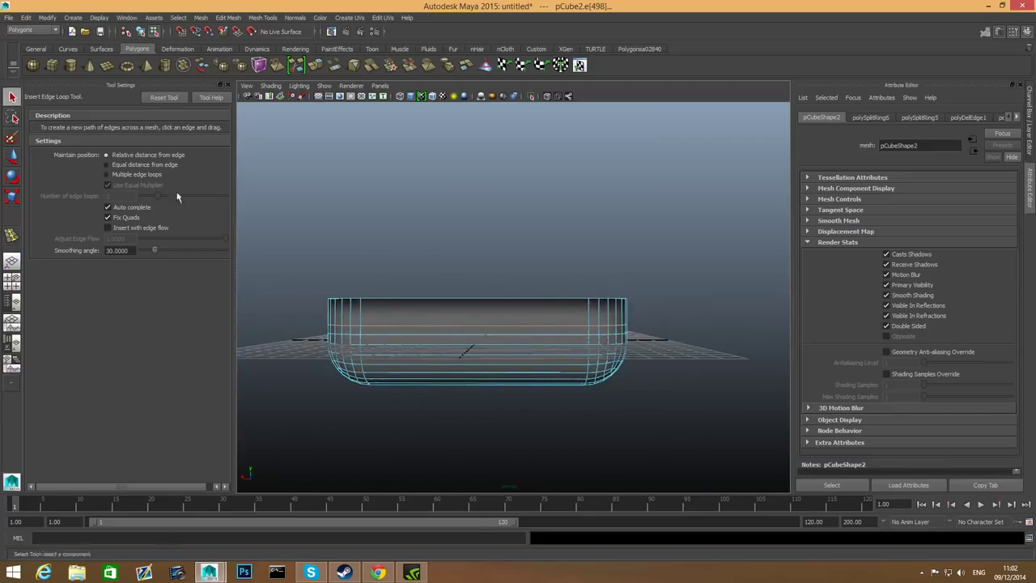
# Select the top row of vertices and move them down, closer to the uppermost edge loop.
pyautogui.moveTo(472, 317); pyautogui.dragTo(438, 313, button='right')
pyautogui.moveTo(263, 269); pyautogui.dragTo(706, 322)
pyautogui.press('w')
pyautogui.moveTo(483, 196); pyautogui.dragTo(484, 216)
pyautogui.keyDown('alt'); pyautogui.moveTo(547, 287); pyautogui.dragTo(499, 264); pyautogui.keyUp('alt')
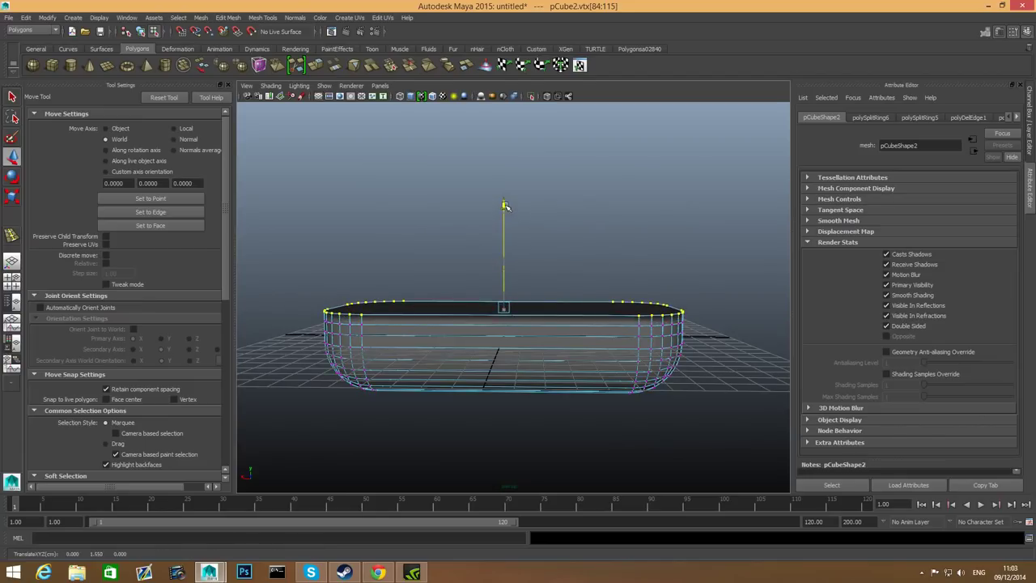
pyautogui.keyDown('alt'); pyautogui.moveTo(509, 211); pyautogui.dragTo(545, 299); pyautogui.keyUp('alt')
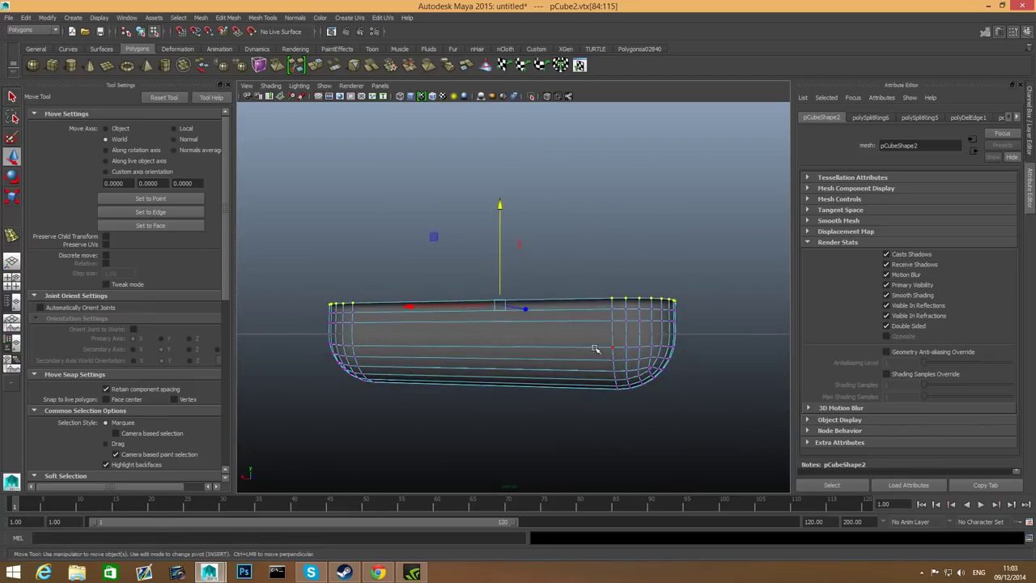
# Delete the large top face of the mesh to open up the tub.
pyautogui.press('F8')
pyautogui.keyDown('alt'); pyautogui.moveTo(595, 349); pyautogui.dragTo(564, 344); pyautogui.keyUp('alt')
pyautogui.rightClick(564, 339)
pyautogui.click(563, 363)
pyautogui.click(557, 360)
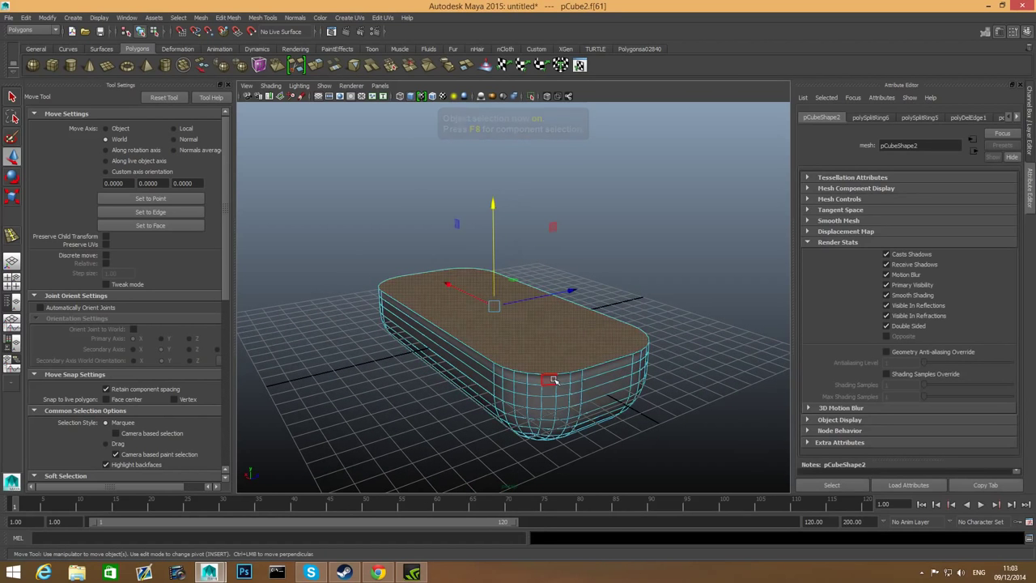
pyautogui.press('Delete')
pyautogui.keyDown('alt'); pyautogui.moveTo(570, 364); pyautogui.dragTo(574, 386); pyautogui.keyUp('alt')
pyautogui.press('F8')
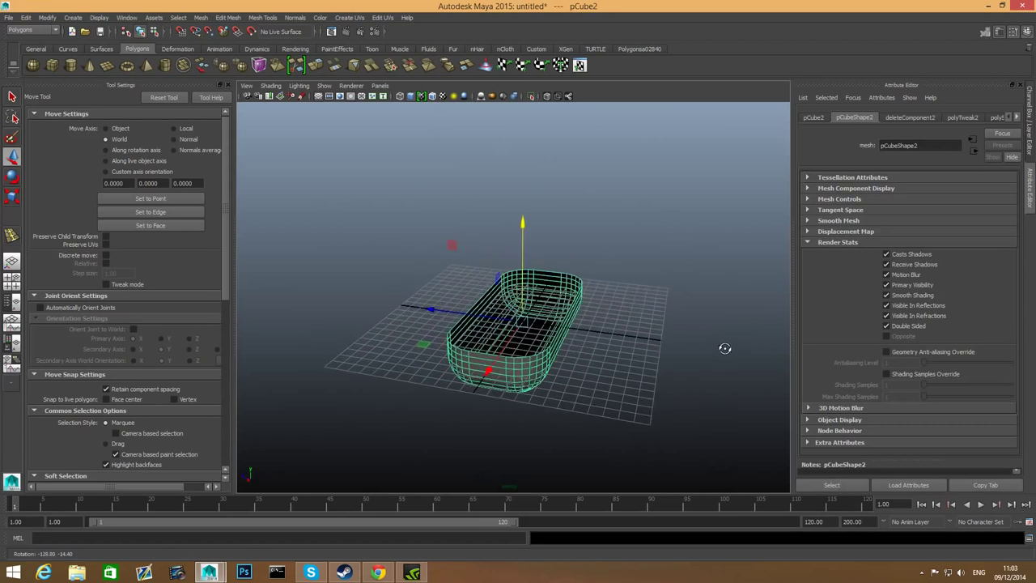
pyautogui.keyDown('alt'); pyautogui.moveTo(724, 348); pyautogui.dragTo(497, 330); pyautogui.keyUp('alt')
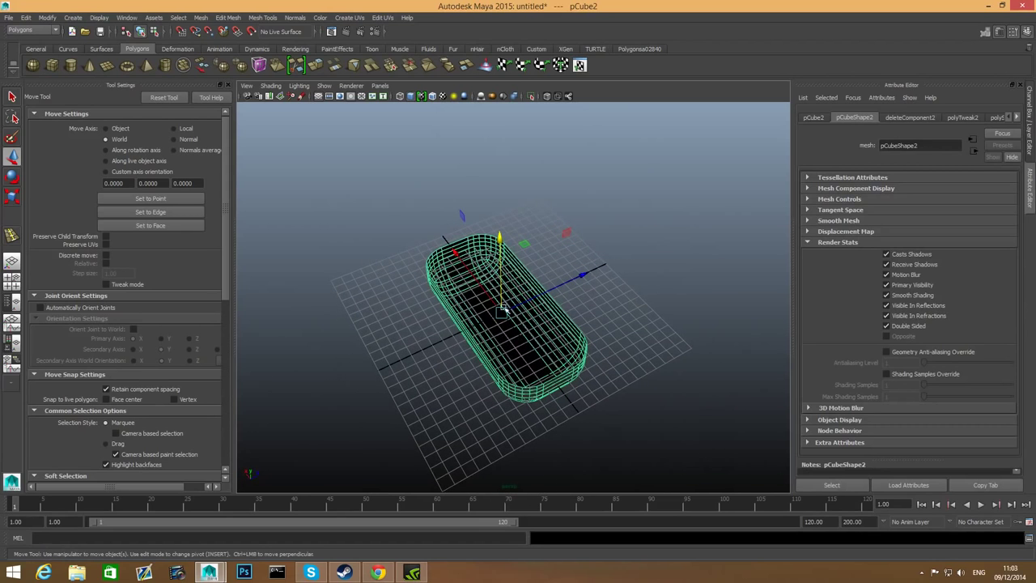
pyautogui.keyDown('alt'); pyautogui.moveTo(502, 292); pyautogui.dragTo(509, 356); pyautogui.keyUp('alt')
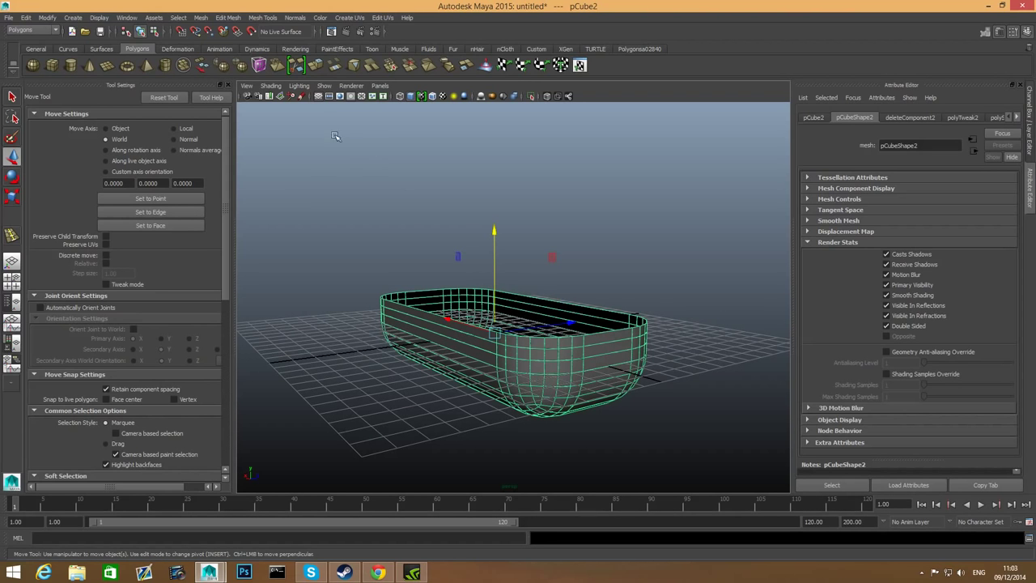
pyautogui.click(351, 86)
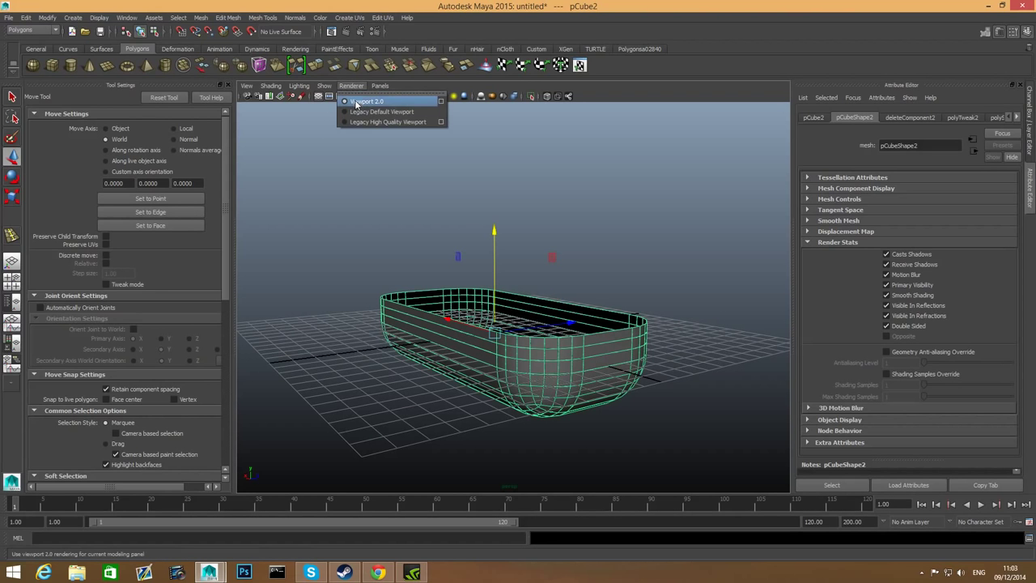
pyautogui.click(660, 265)
pyautogui.click(562, 337)
pyautogui.keyDown('alt'); pyautogui.moveTo(562, 338); pyautogui.dragTo(554, 357); pyautogui.keyUp('alt')
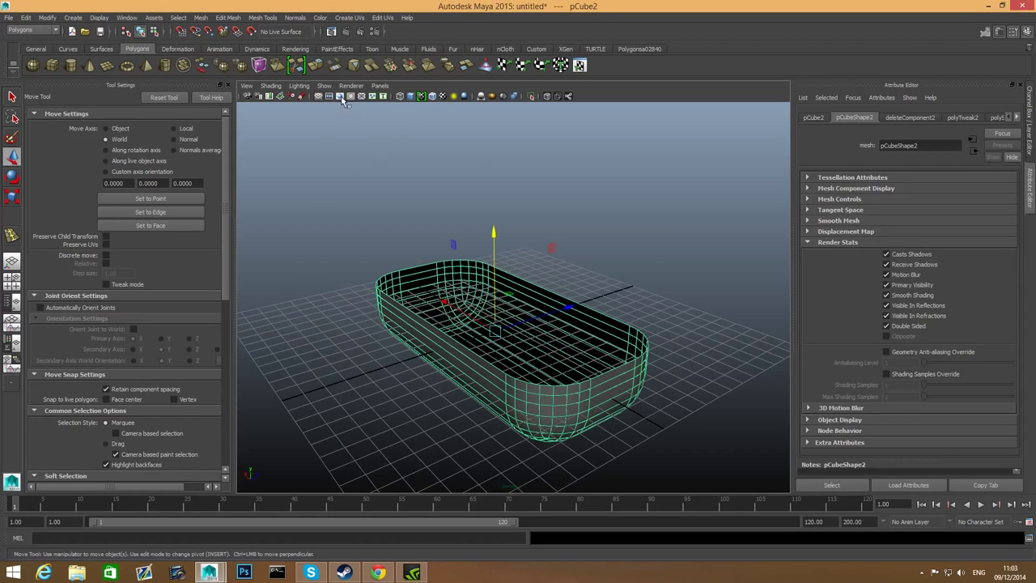
# Reverse the normals of the open tub mesh and return to object selection.
pyautogui.click(295, 18)
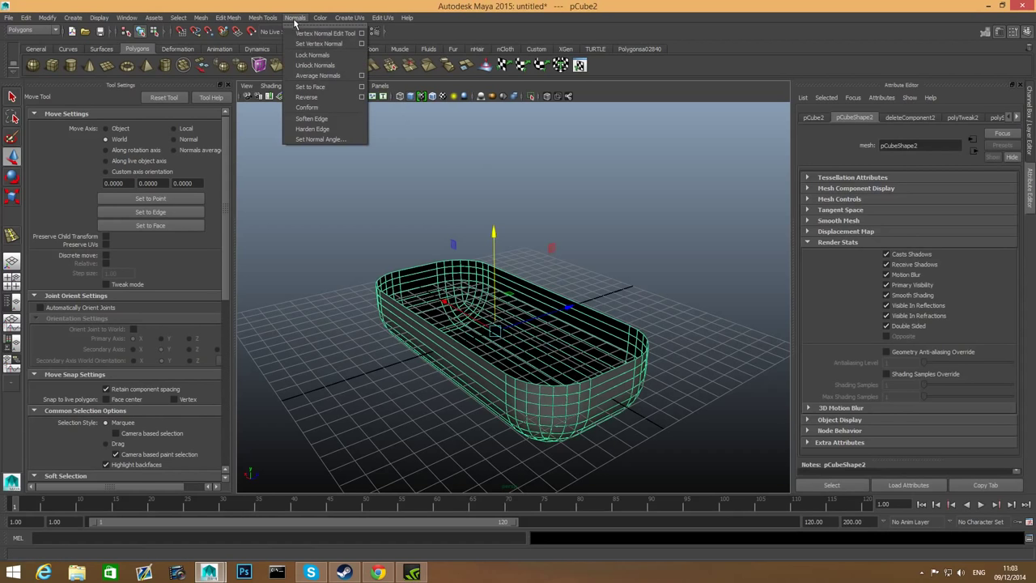
pyautogui.click(306, 96)
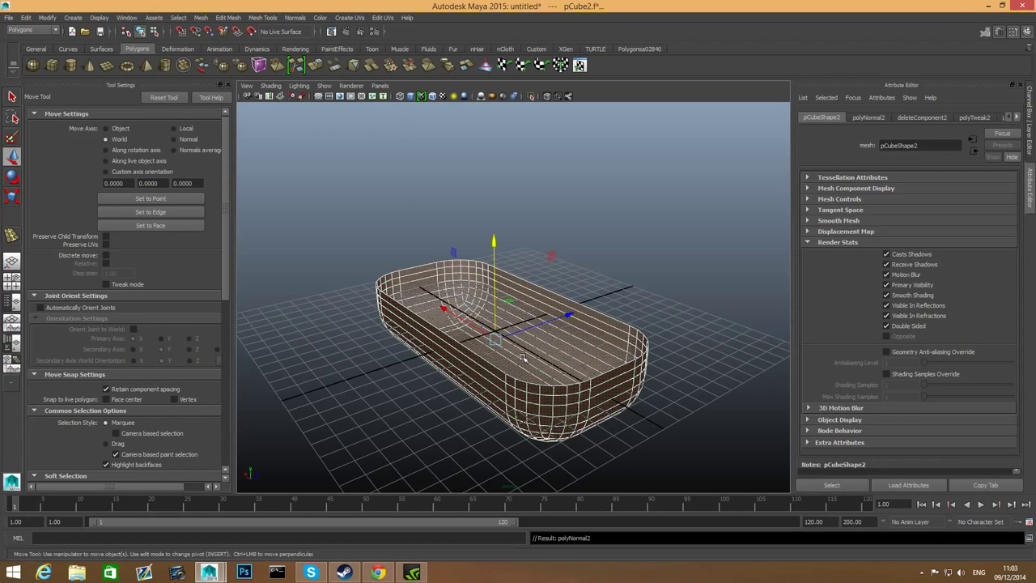
pyautogui.press('F8')
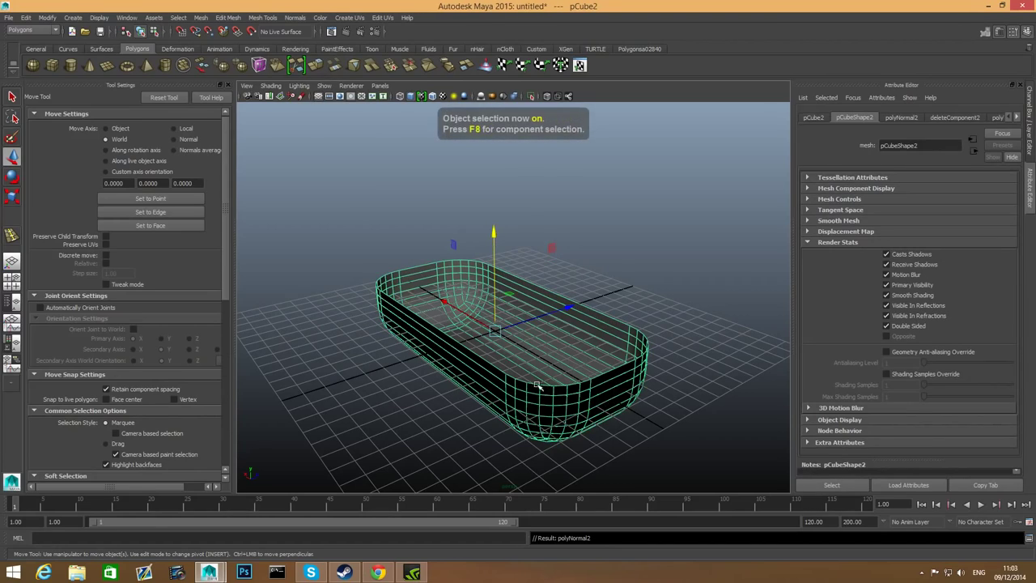
# Select the tub's open rim edge loop and extrude it outward by about 0.9 units into a flat lip.
pyautogui.keyDown('alt'); pyautogui.moveTo(538, 387); pyautogui.dragTo(580, 365); pyautogui.keyUp('alt')
pyautogui.keyDown('alt'); pyautogui.moveTo(540, 335); pyautogui.dragTo(505, 286); pyautogui.keyUp('alt')
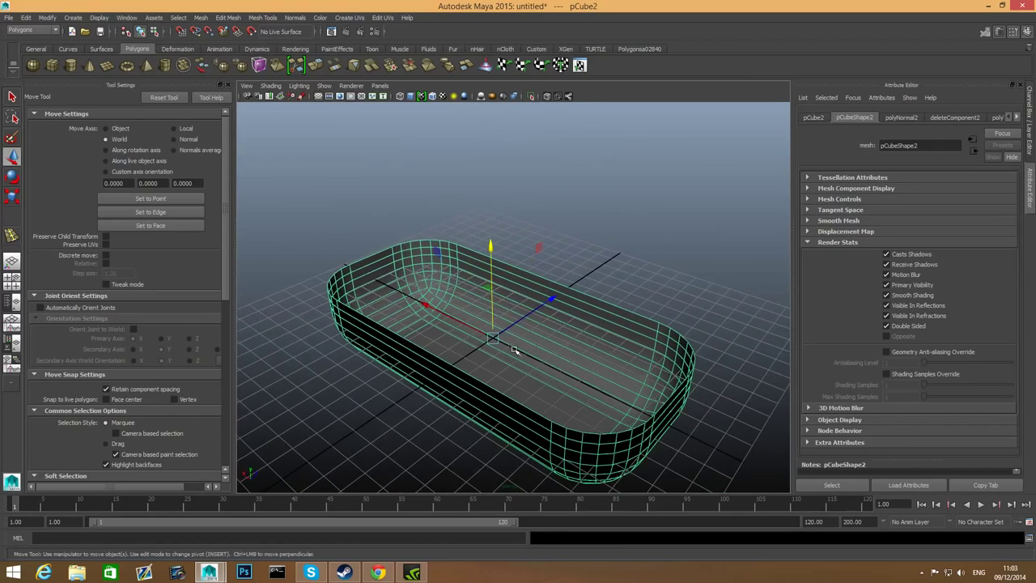
pyautogui.keyDown('alt'); pyautogui.moveTo(513, 350); pyautogui.dragTo(499, 323); pyautogui.keyUp('alt')
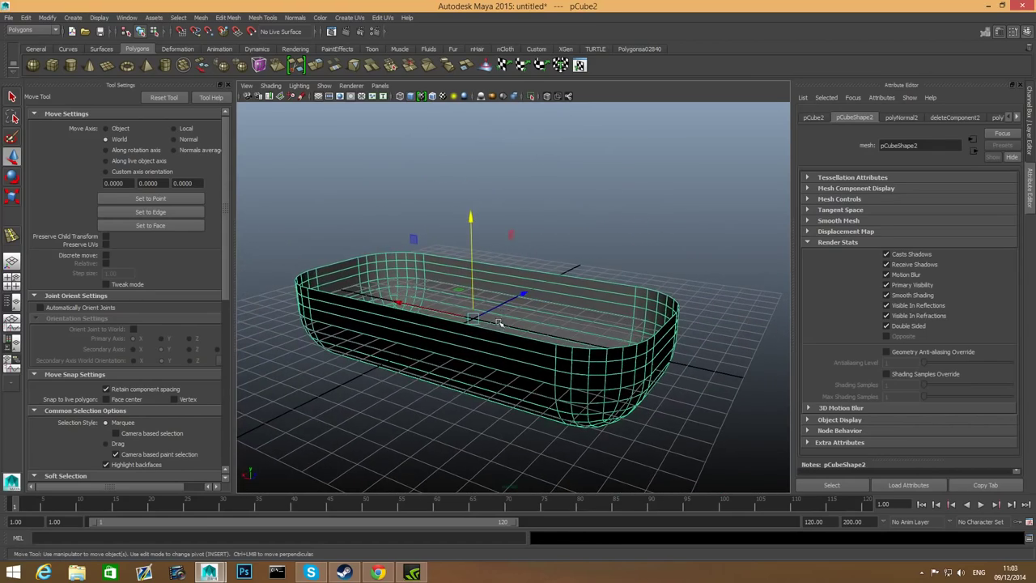
pyautogui.moveTo(502, 338); pyautogui.dragTo(504, 324, button='right')
pyautogui.doubleClick(514, 337)
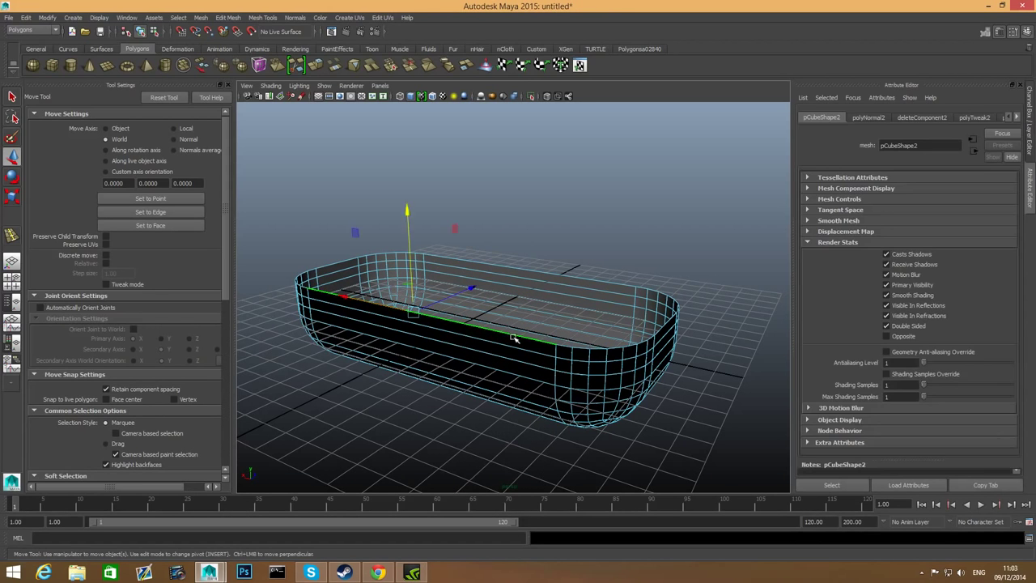
pyautogui.keyDown('alt'); pyautogui.moveTo(555, 375); pyautogui.dragTo(438, 368); pyautogui.keyUp('alt')
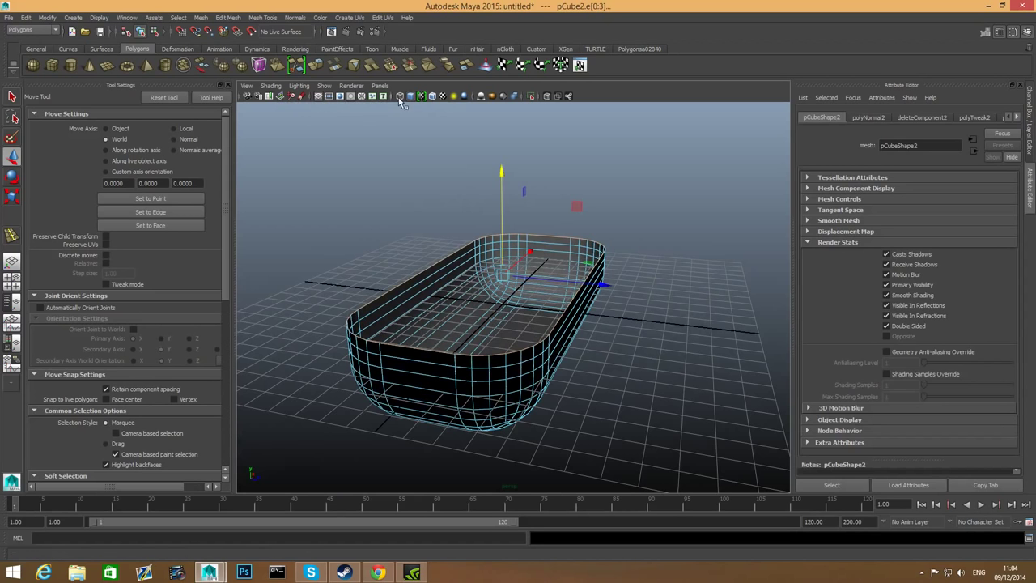
pyautogui.click(320, 66)
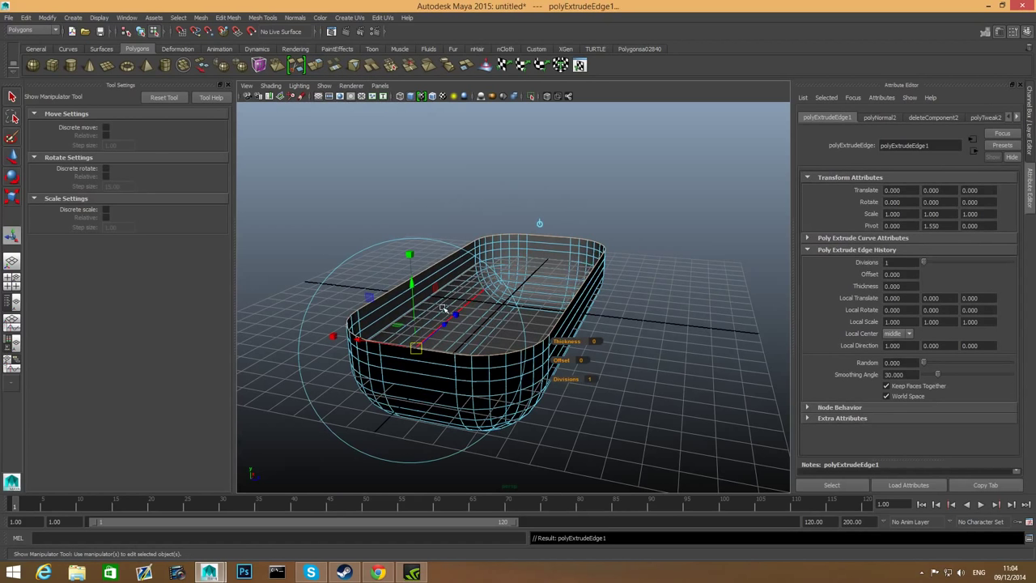
pyautogui.keyDown('alt'); pyautogui.moveTo(486, 313); pyautogui.dragTo(593, 314); pyautogui.keyUp('alt')
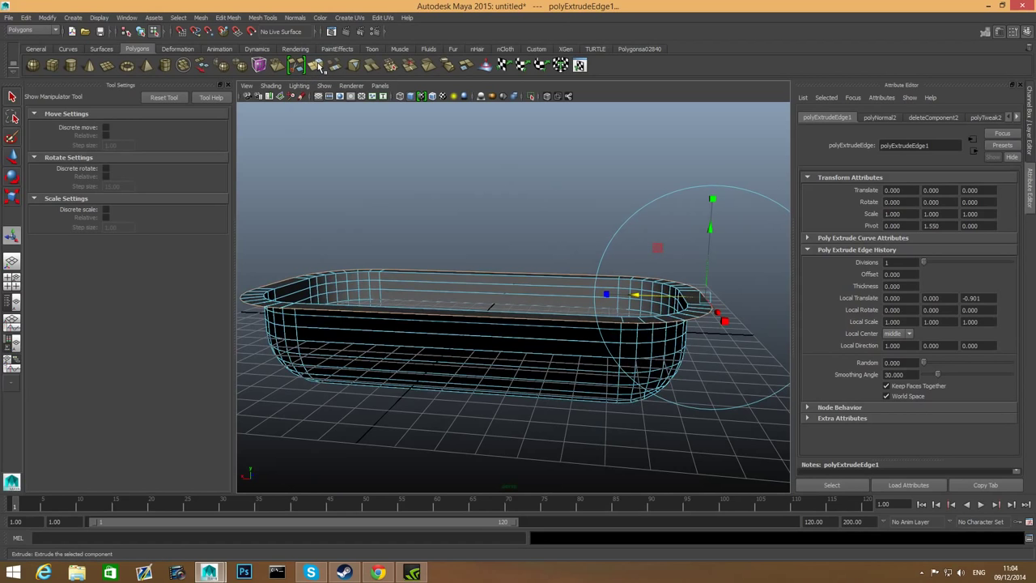
# Extrude the lip's outer edge loop downward by about 3.43 units to form the tub's outer wall.
pyautogui.click(318, 66)
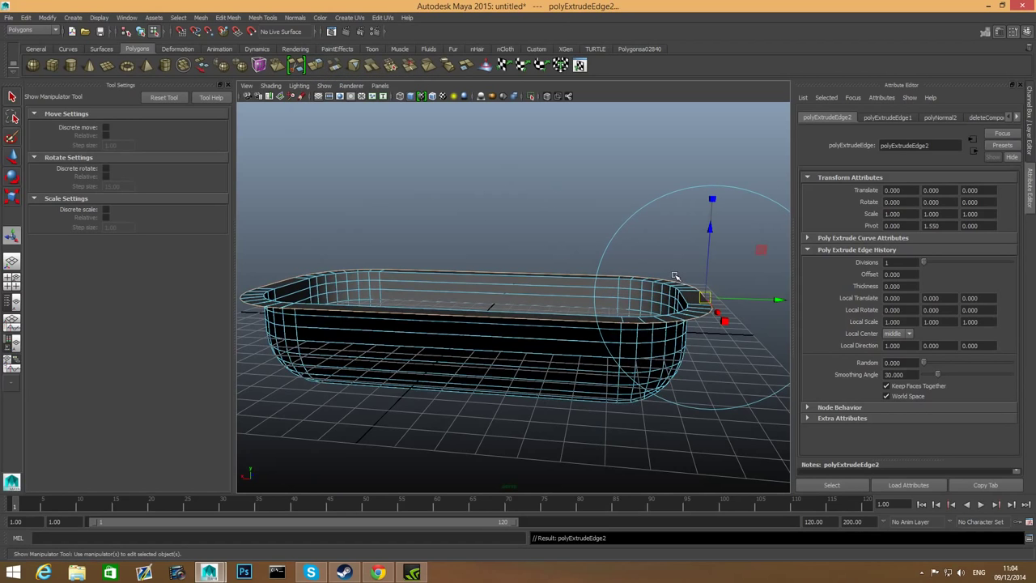
pyautogui.scroll(-3, 676, 277)
pyautogui.moveTo(666, 228); pyautogui.dragTo(564, 328)
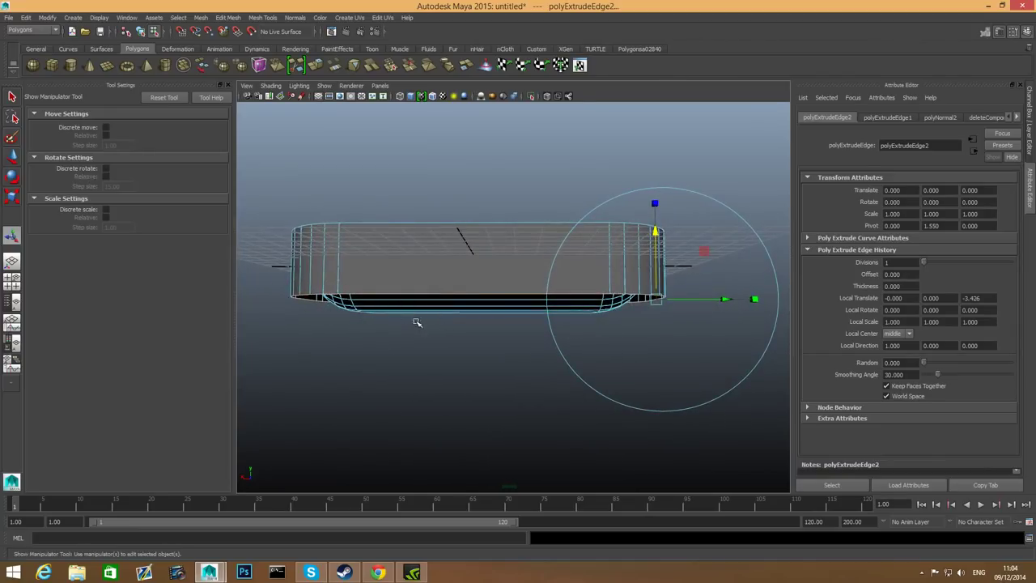
pyautogui.keyDown('alt'); pyautogui.moveTo(417, 323); pyautogui.dragTo(437, 328); pyautogui.keyUp('alt')
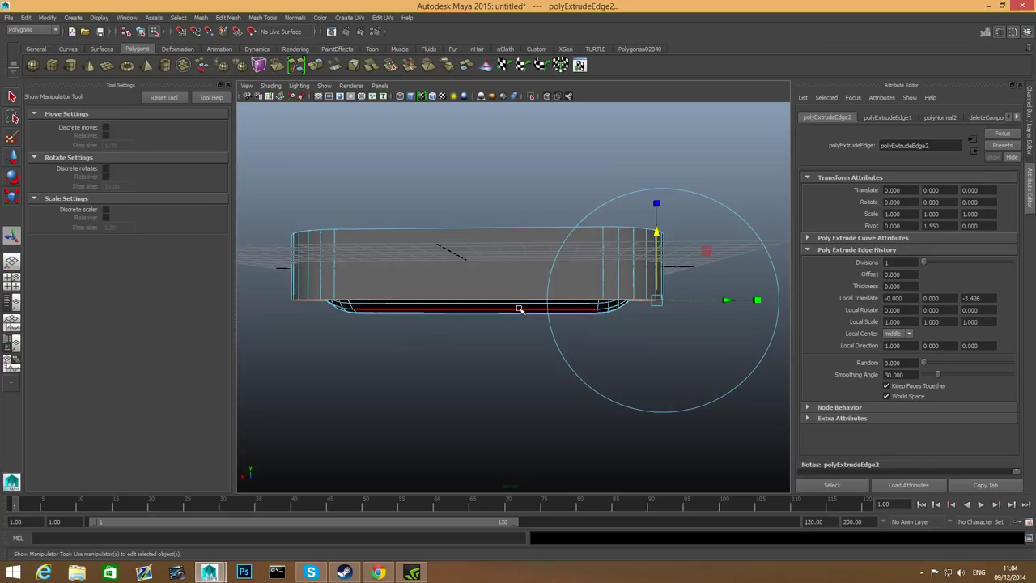
# Move the outer wall's bottom edge loop down level with the underside of the inner basin, then return to object selection.
pyautogui.press('w')
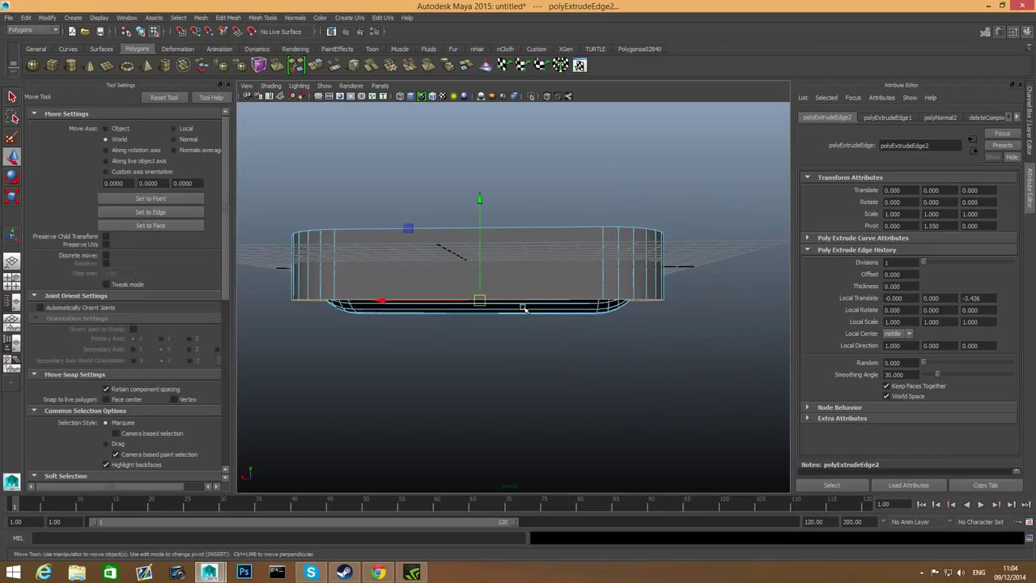
pyautogui.keyDown('alt'); pyautogui.moveTo(530, 306); pyautogui.dragTo(606, 319); pyautogui.keyUp('alt')
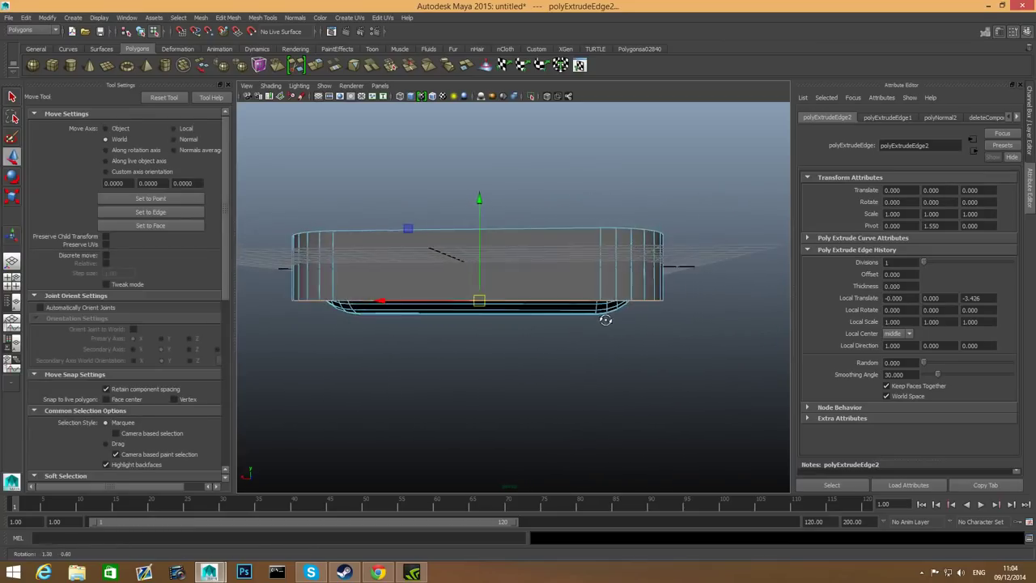
pyautogui.moveTo(479, 201); pyautogui.dragTo(468, 306)
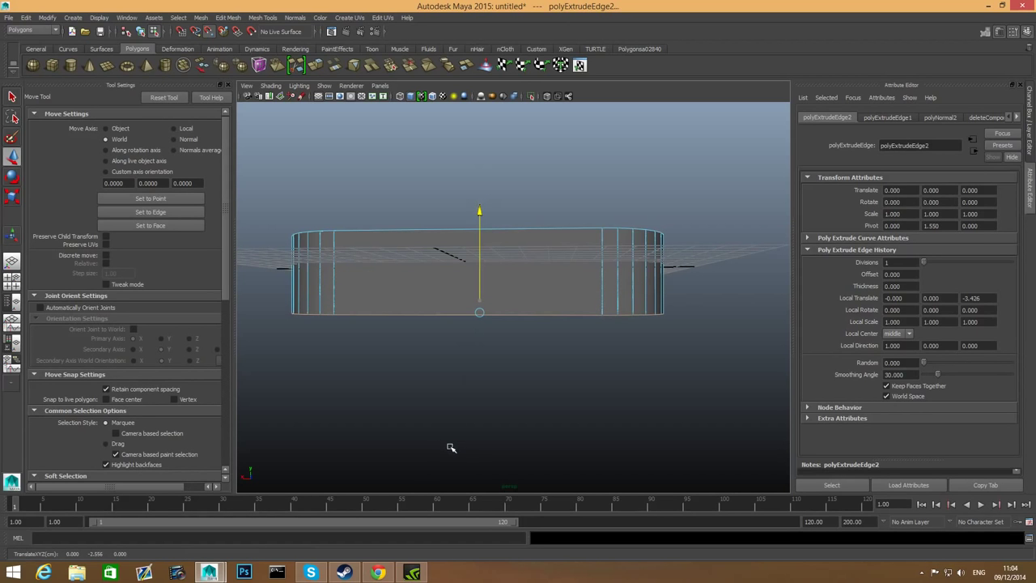
pyautogui.keyDown('alt'); pyautogui.moveTo(496, 357); pyautogui.dragTo(531, 343); pyautogui.keyUp('alt')
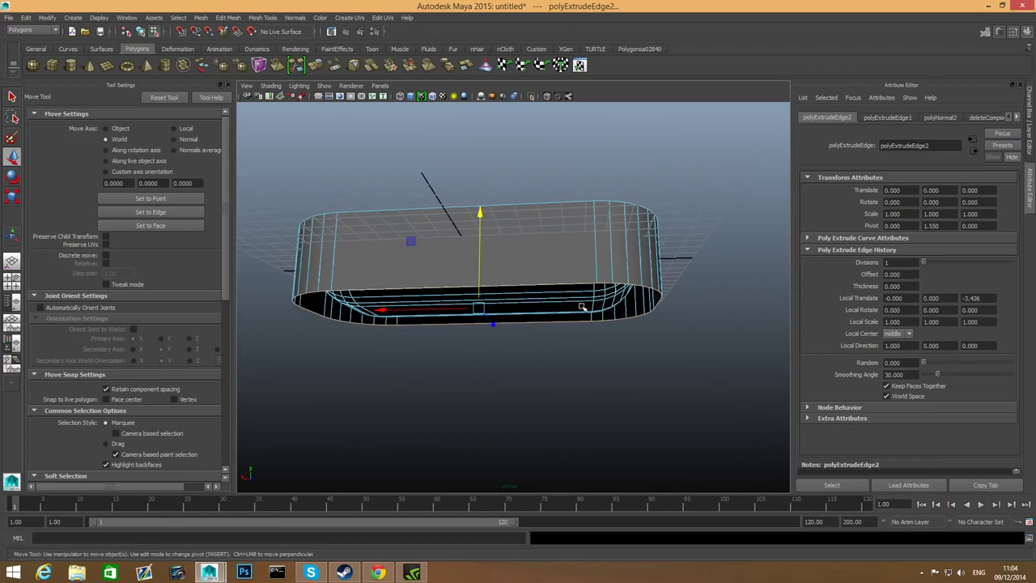
pyautogui.keyDown('alt'); pyautogui.moveTo(555, 305); pyautogui.dragTo(460, 377); pyautogui.keyUp('alt')
pyautogui.press('F8')
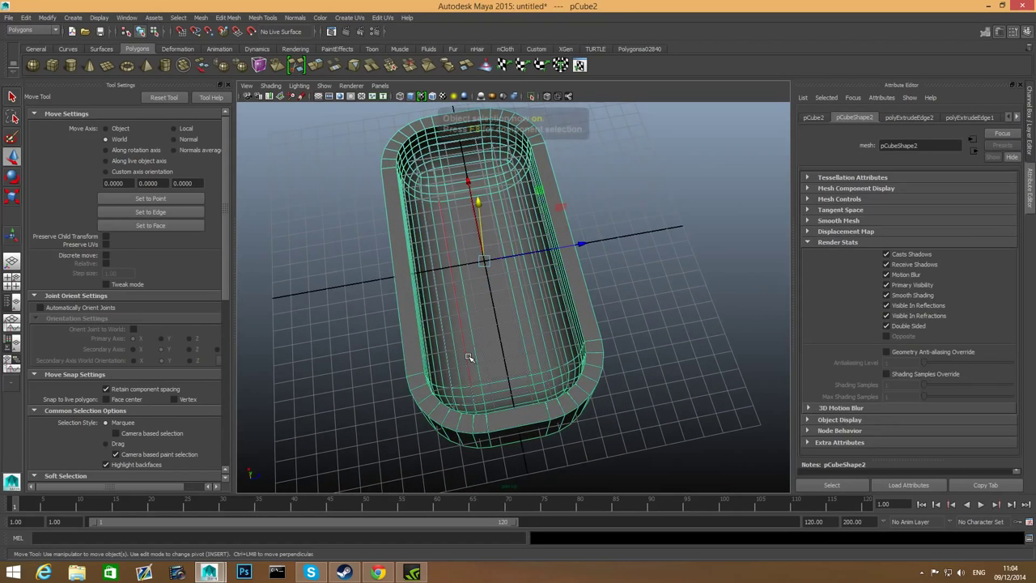
# Insert a horizontal edge loop around the outer wall, close to its bottom edge.
pyautogui.scroll(3, 470, 357)
pyautogui.scroll(-3, 471, 356)
pyautogui.keyDown('alt'); pyautogui.moveTo(471, 356); pyautogui.dragTo(518, 305); pyautogui.keyUp('alt')
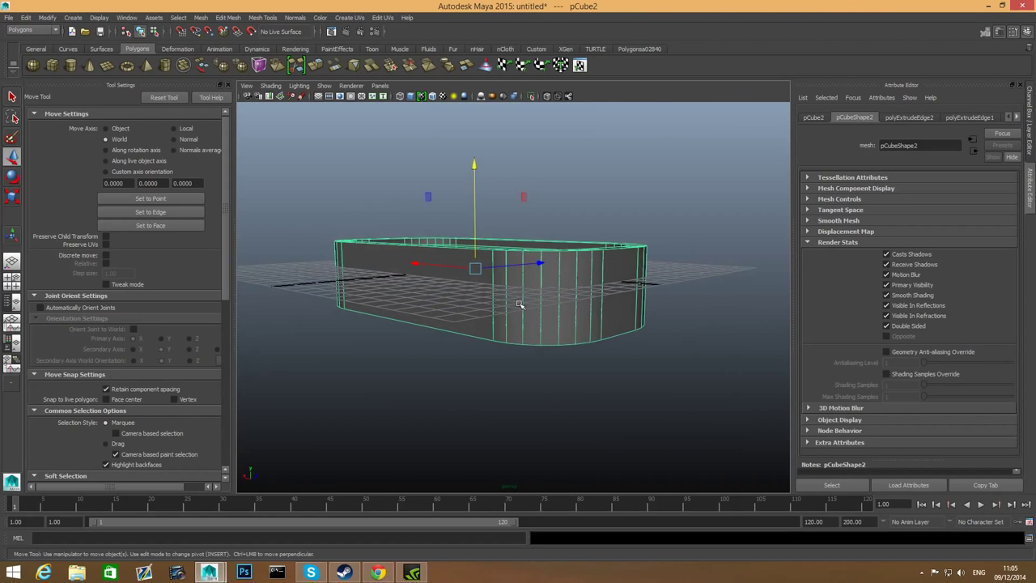
pyautogui.keyDown('shift'); pyautogui.rightClick(540, 310); pyautogui.keyUp('shift')
pyautogui.click(502, 321)
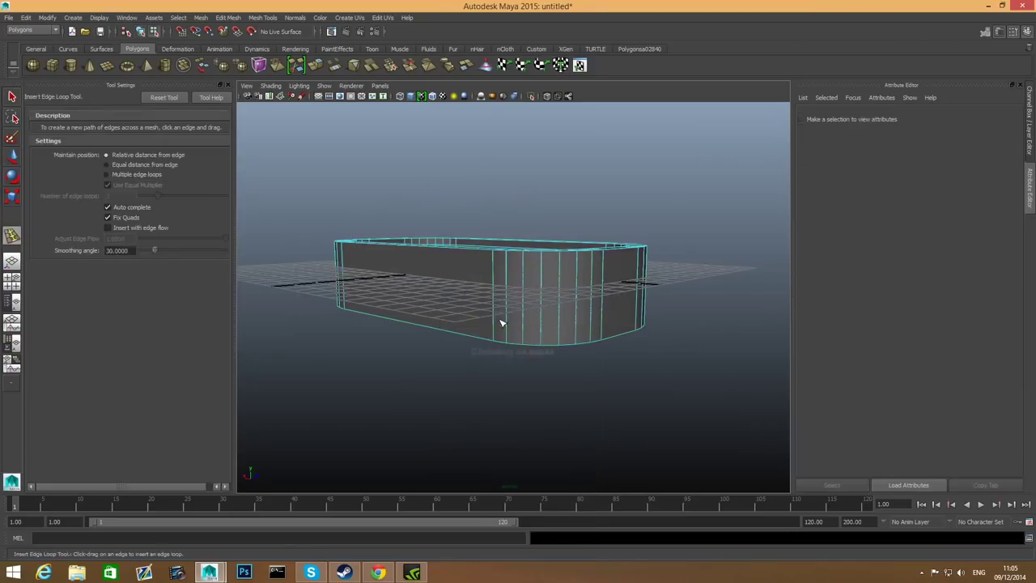
pyautogui.click(543, 340)
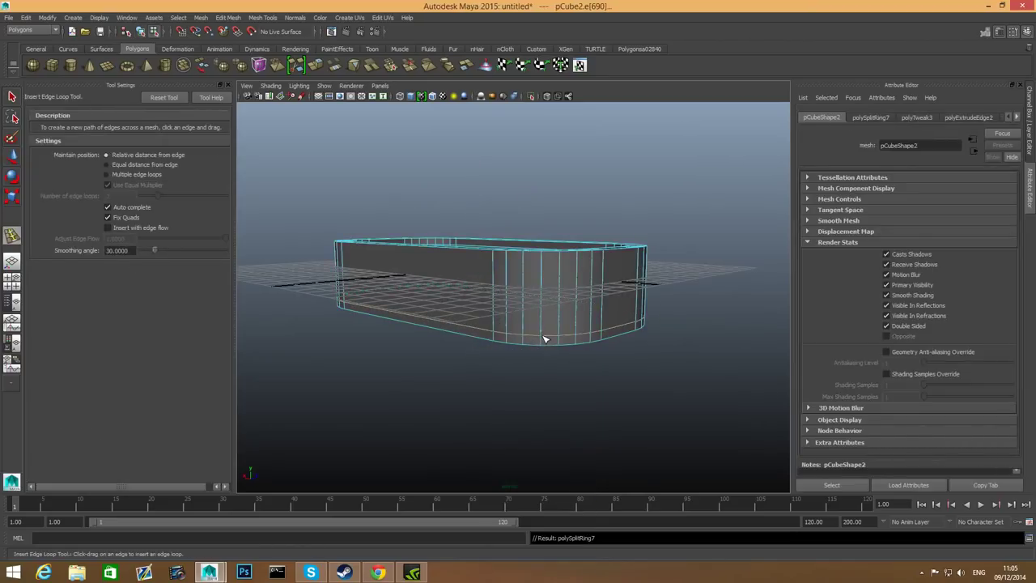
# Scale the new lower edge loop slightly outward, adjust its height near the base, and return to object selection.
pyautogui.press('w')
pyautogui.rightClick(542, 336)
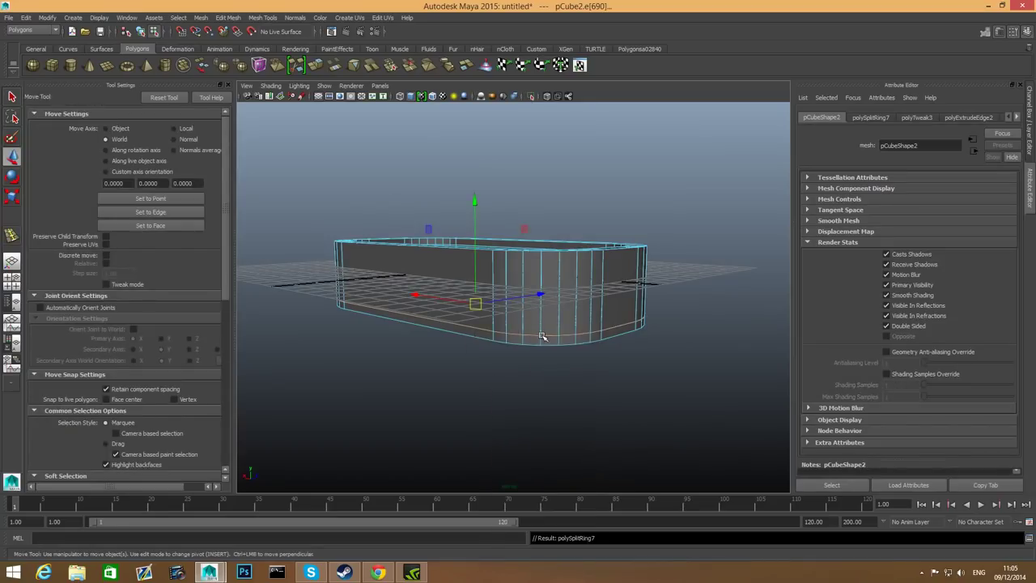
pyautogui.press('r')
pyautogui.moveTo(477, 305); pyautogui.dragTo(471, 365)
pyautogui.press('w')
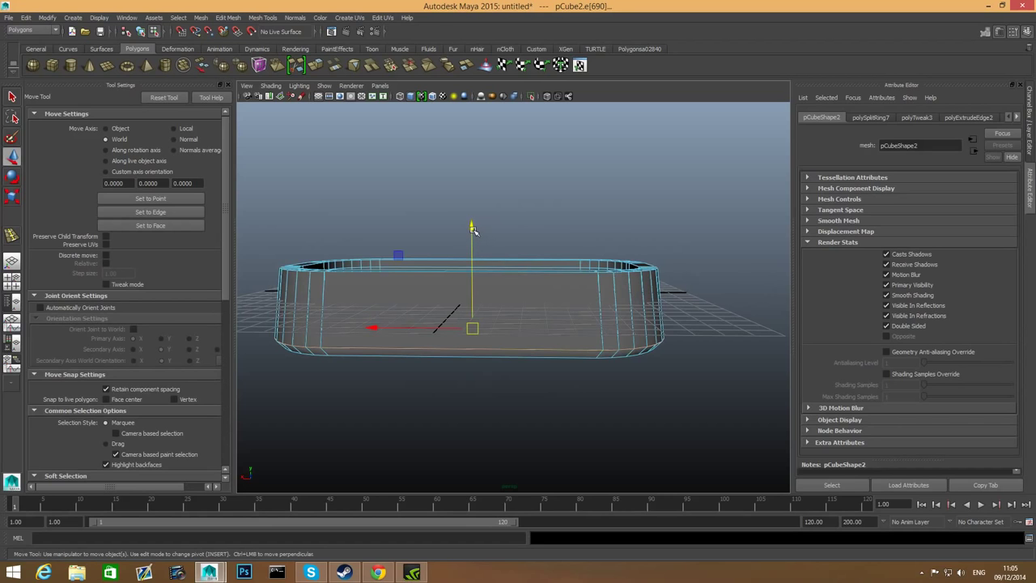
pyautogui.moveTo(473, 230); pyautogui.dragTo(478, 288)
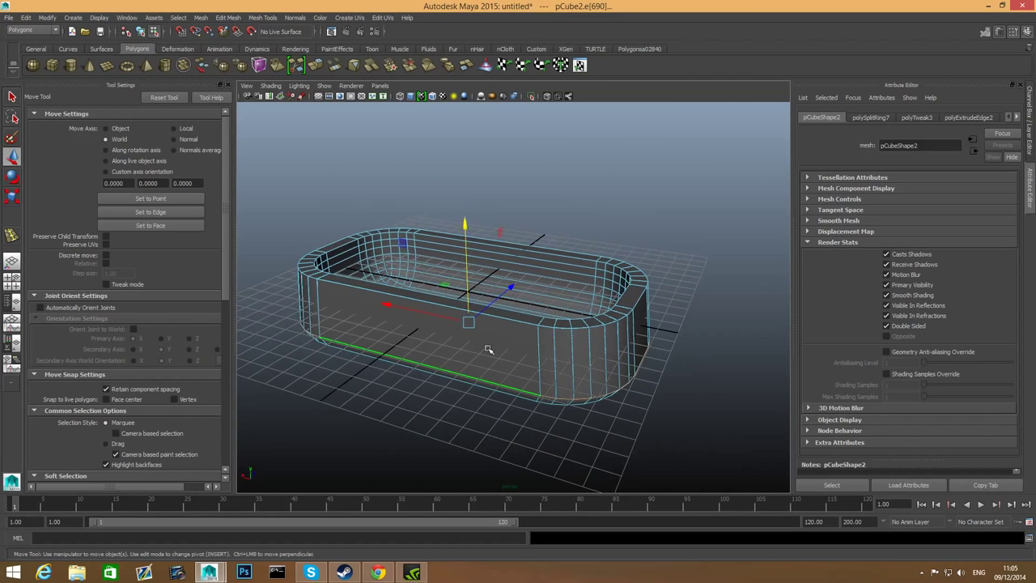
pyautogui.keyDown('alt'); pyautogui.moveTo(492, 352); pyautogui.dragTo(518, 334); pyautogui.keyUp('alt')
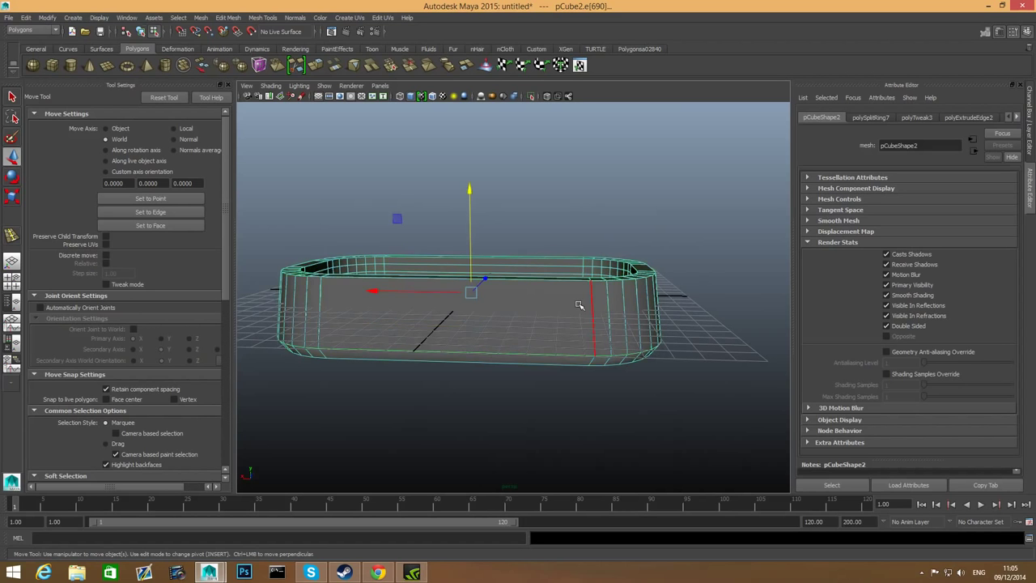
pyautogui.press('F8')
# Insert a horizontal edge loop around the outer wall just below the rim.
pyautogui.keyDown('alt'); pyautogui.moveTo(583, 312); pyautogui.dragTo(451, 344); pyautogui.keyUp('alt')
pyautogui.keyDown('alt'); pyautogui.moveTo(451, 344); pyautogui.dragTo(483, 368, button='right'); pyautogui.keyUp('alt')
pyautogui.keyDown('alt'); pyautogui.moveTo(483, 368); pyautogui.dragTo(489, 358); pyautogui.keyUp('alt')
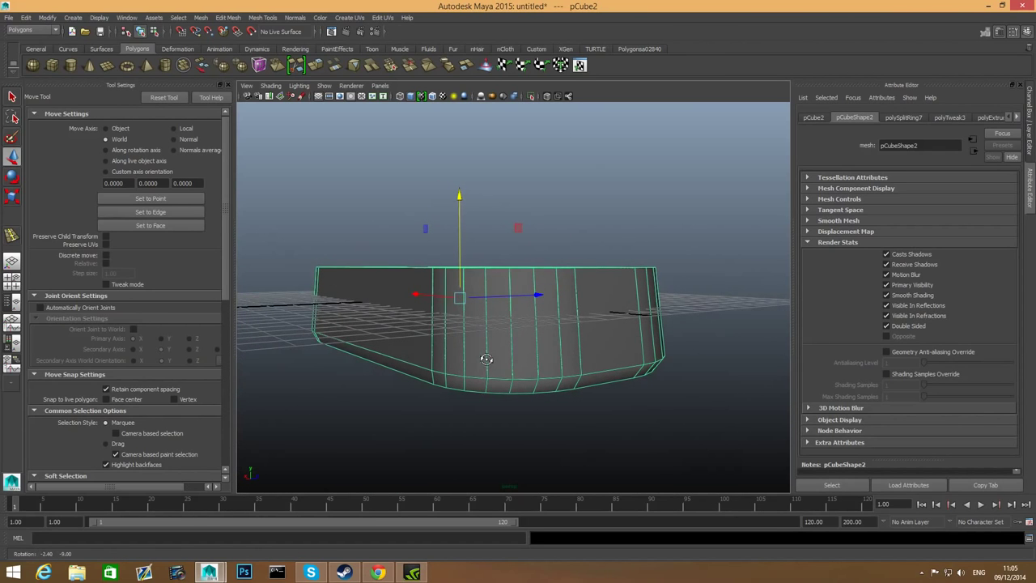
pyautogui.keyDown('shift'); pyautogui.moveTo(502, 324); pyautogui.dragTo(481, 336, button='right'); pyautogui.keyUp('shift')
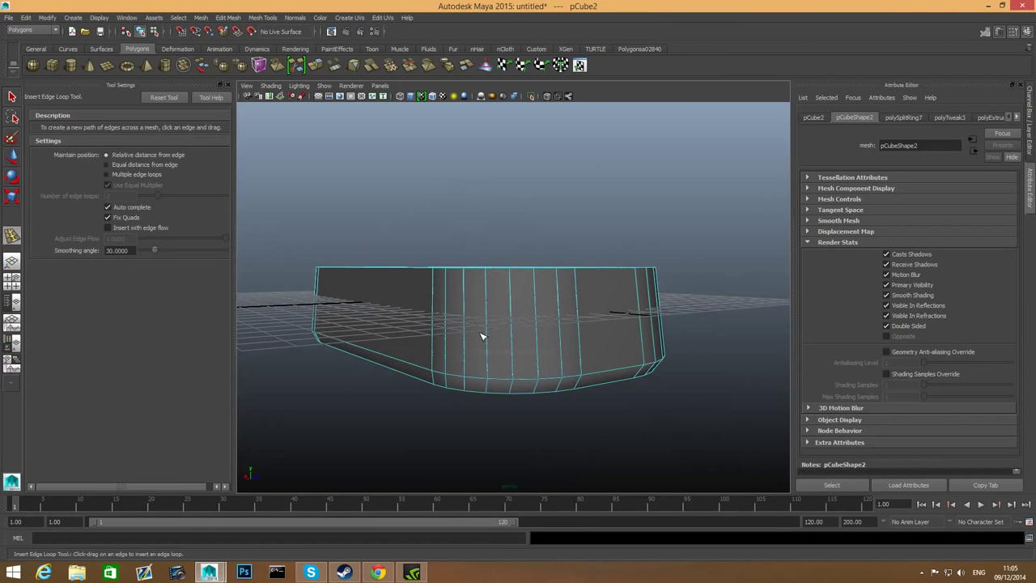
pyautogui.click(514, 275)
pyautogui.keyDown('alt'); pyautogui.moveTo(492, 297); pyautogui.dragTo(366, 312); pyautogui.keyUp('alt')
pyautogui.scroll(6, 532, 407)
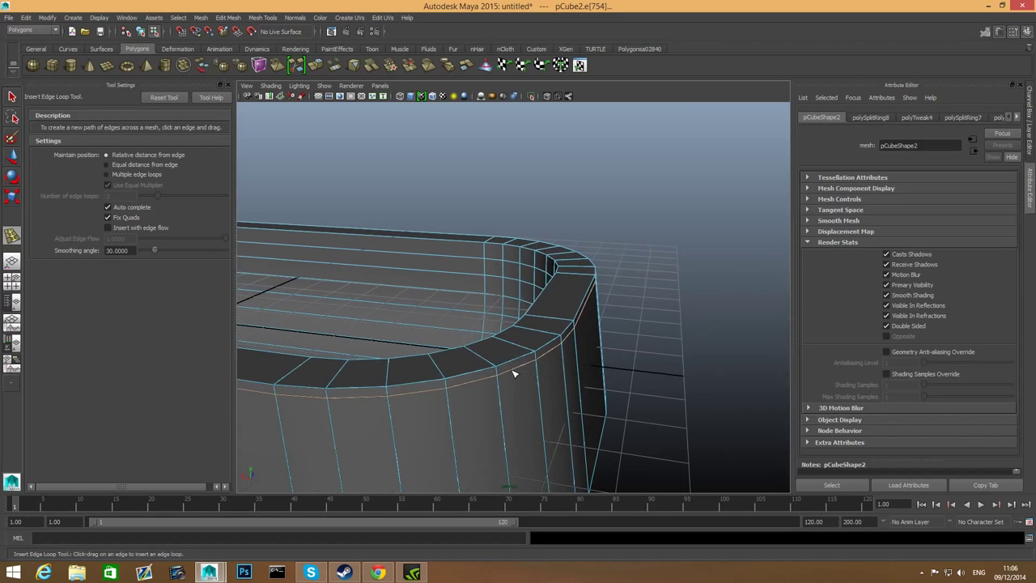
# Insert two supporting edge loops tight against the rim's outer edge, one on the outer wall and one on the flat lip.
pyautogui.scroll(-4, 513, 374)
pyautogui.keyDown('alt'); pyautogui.moveTo(456, 381); pyautogui.dragTo(400, 382); pyautogui.keyUp('alt')
pyautogui.keyDown('alt'); pyautogui.moveTo(425, 379); pyautogui.dragTo(520, 368, button='middle'); pyautogui.keyUp('alt')
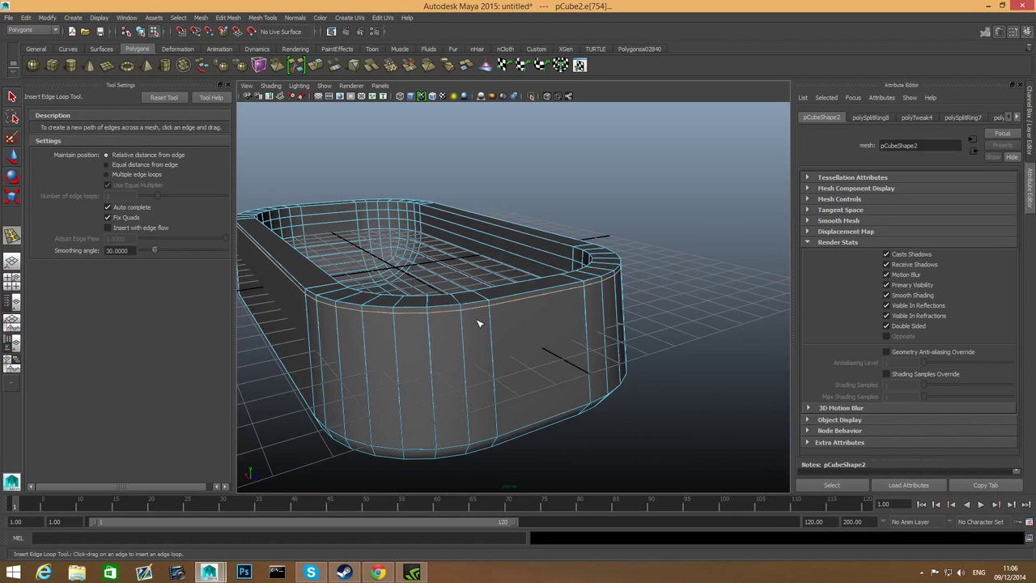
pyautogui.keyDown('alt'); pyautogui.moveTo(442, 327); pyautogui.dragTo(514, 377, button='middle'); pyautogui.keyUp('alt')
pyautogui.keyDown('alt'); pyautogui.moveTo(514, 377); pyautogui.dragTo(626, 425, button='right'); pyautogui.keyUp('alt')
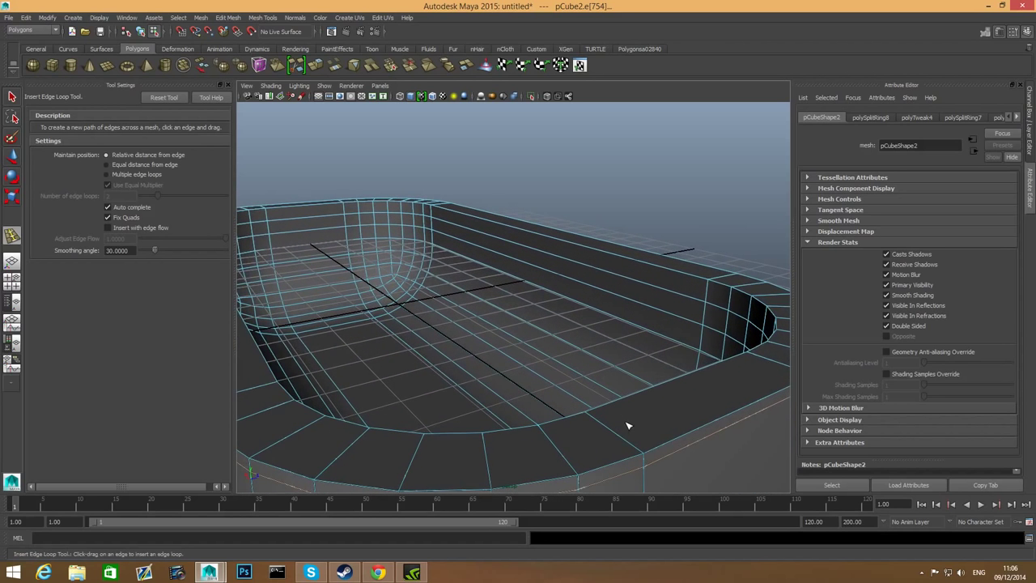
pyautogui.keyDown('alt'); pyautogui.moveTo(592, 398); pyautogui.dragTo(565, 376, button='middle'); pyautogui.keyUp('alt')
pyautogui.keyDown('alt'); pyautogui.moveTo(565, 375); pyautogui.dragTo(533, 337); pyautogui.keyUp('alt')
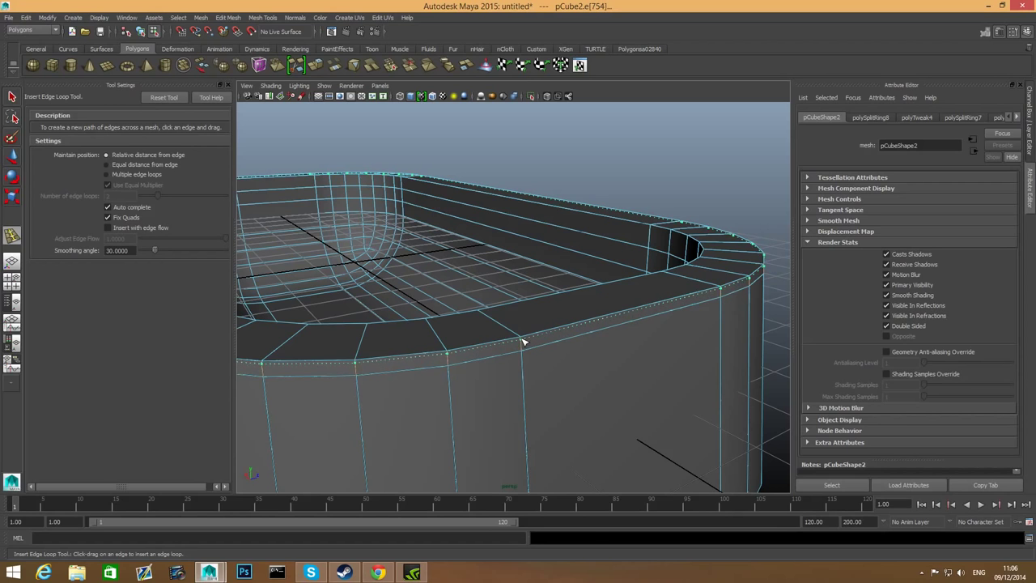
pyautogui.moveTo(522, 341); pyautogui.dragTo(521, 335)
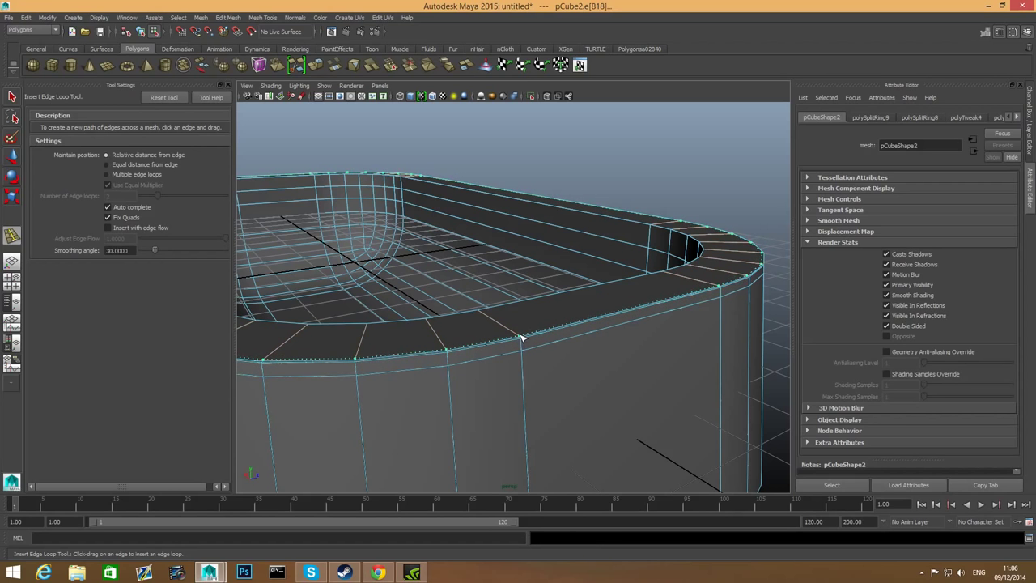
pyautogui.click(523, 339)
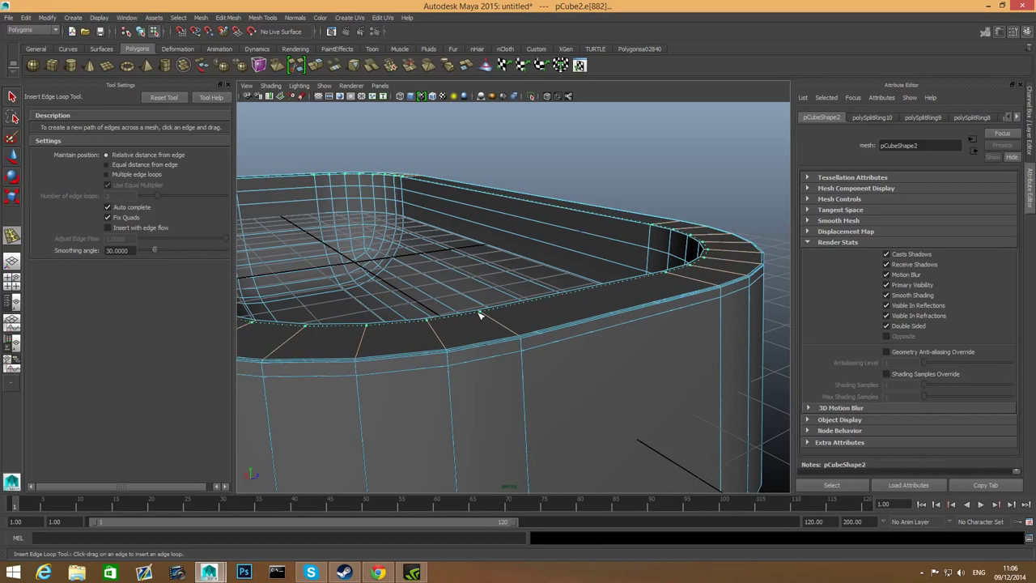
# Insert two supporting edge loops tight against the rim's inner edge, one on the flat lip and one on the inner wall.
pyautogui.click(477, 316)
pyautogui.keyDown('alt'); pyautogui.moveTo(477, 315); pyautogui.dragTo(612, 353); pyautogui.keyUp('alt')
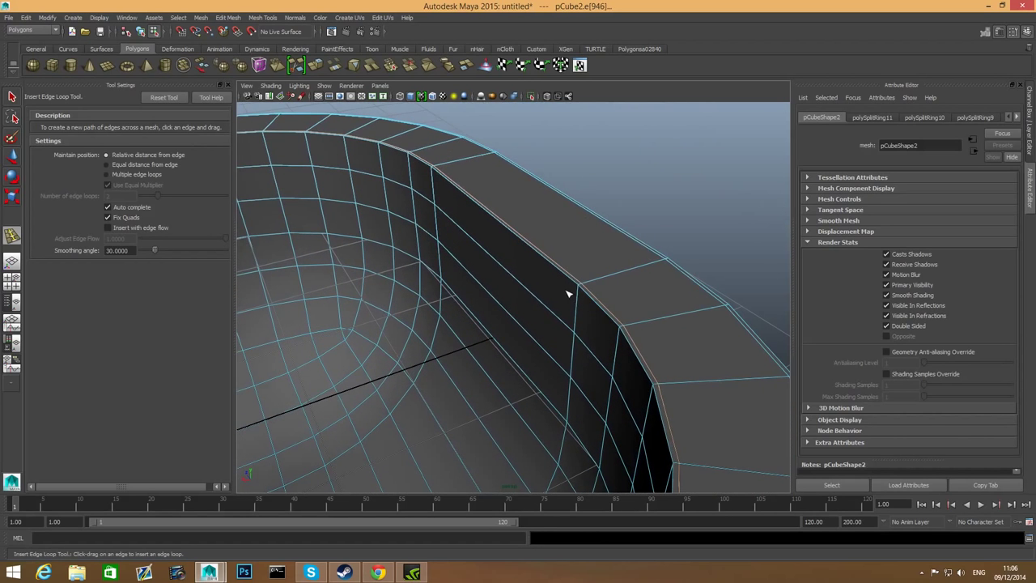
pyautogui.click(580, 290)
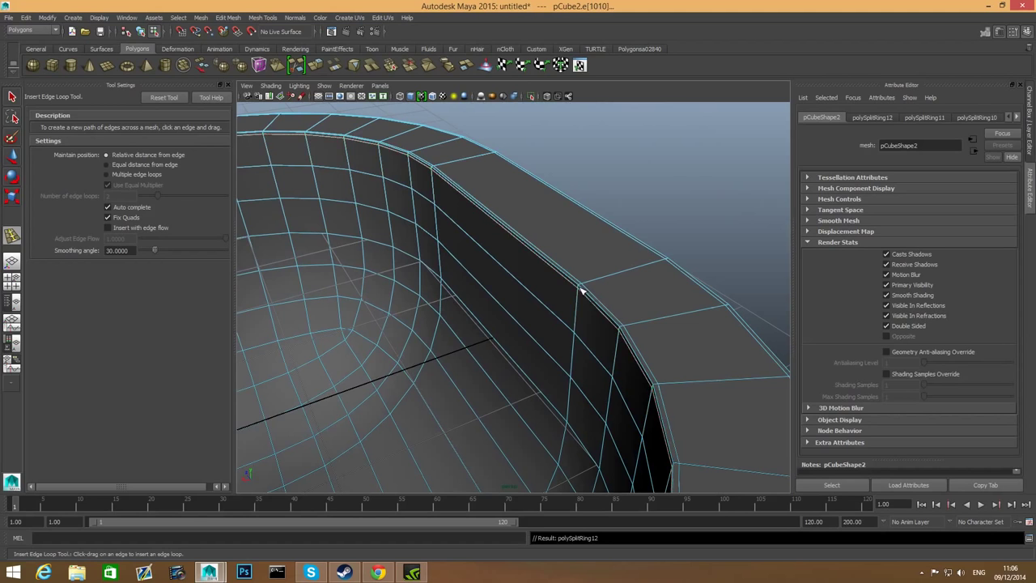
pyautogui.keyDown('alt'); pyautogui.moveTo(581, 290); pyautogui.dragTo(601, 332); pyautogui.keyUp('alt')
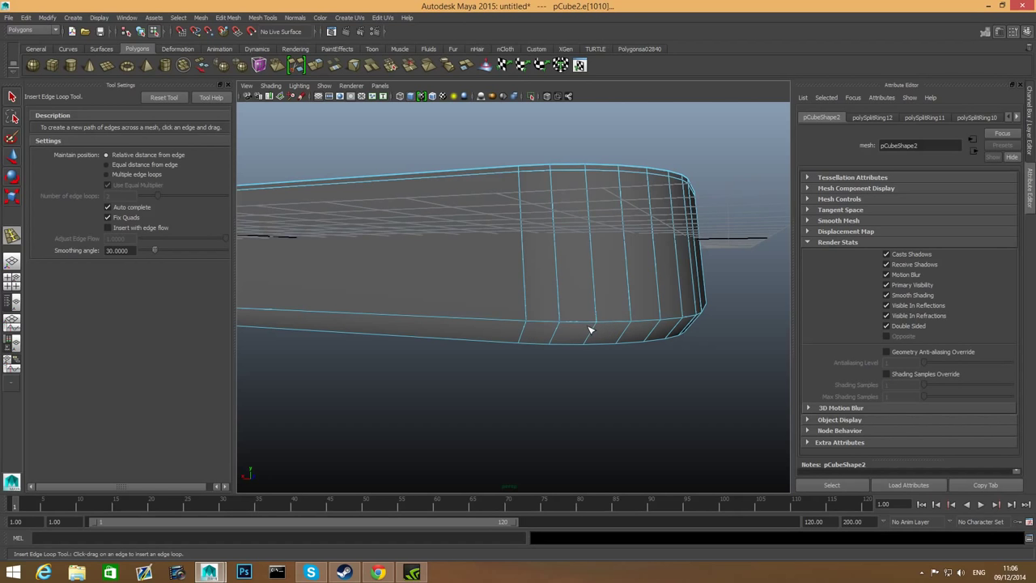
# Insert two supporting edge loops tight against the outer wall's lower bend, one on each side, and reselect the tub as an object.
pyautogui.keyDown('alt'); pyautogui.moveTo(595, 340); pyautogui.dragTo(740, 369, button='right'); pyautogui.keyUp('alt')
pyautogui.keyDown('alt'); pyautogui.moveTo(740, 370); pyautogui.dragTo(568, 373, button='middle'); pyautogui.keyUp('alt')
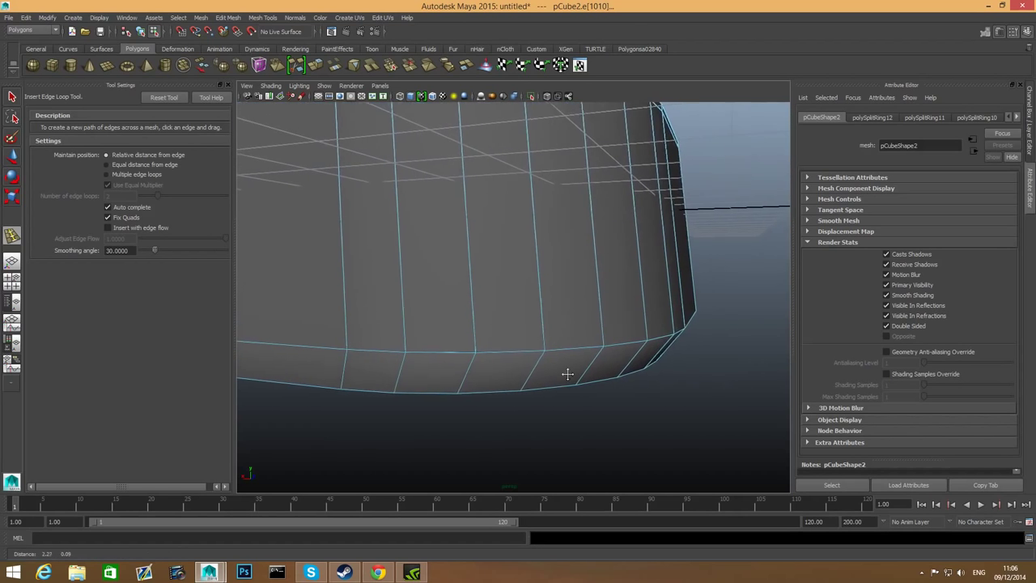
pyautogui.keyDown('alt'); pyautogui.moveTo(567, 374); pyautogui.dragTo(632, 350, button='right'); pyautogui.keyUp('alt')
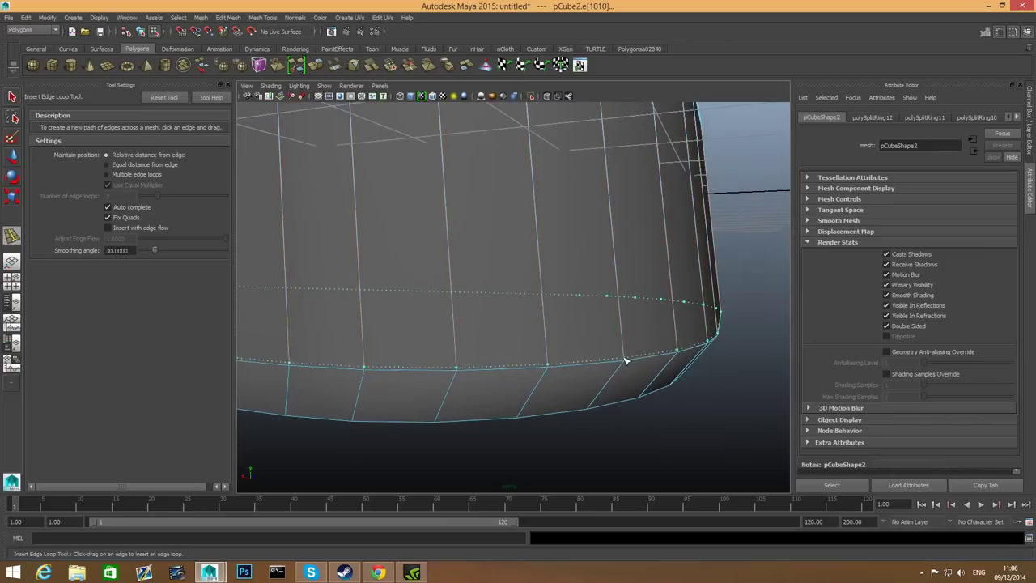
pyautogui.click(626, 361)
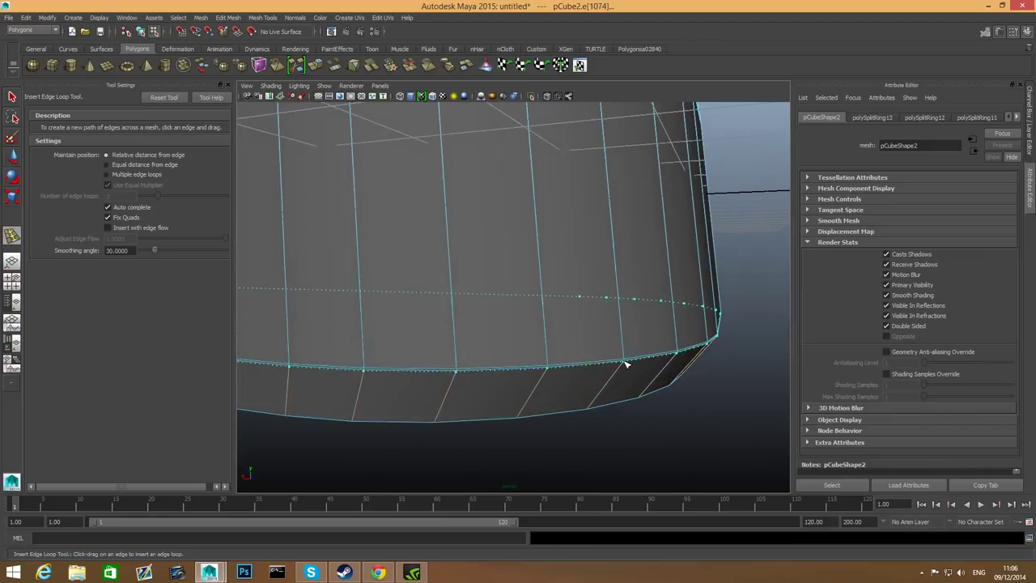
pyautogui.keyDown('alt'); pyautogui.moveTo(625, 364); pyautogui.dragTo(601, 397, button='right'); pyautogui.keyUp('alt')
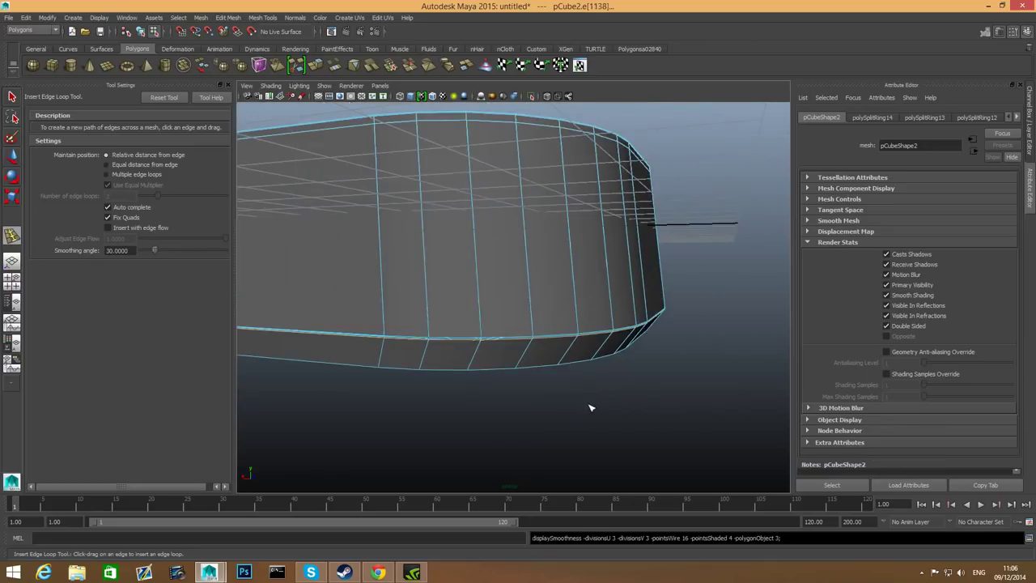
pyautogui.scroll(-3, 590, 408)
pyautogui.press('F8')
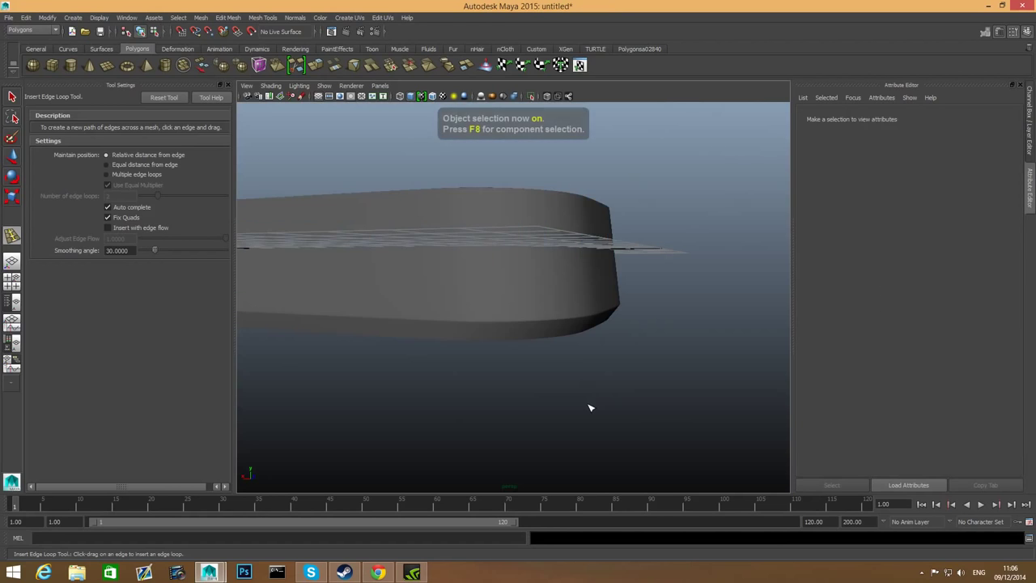
pyautogui.click(12, 97)
pyautogui.click(446, 296)
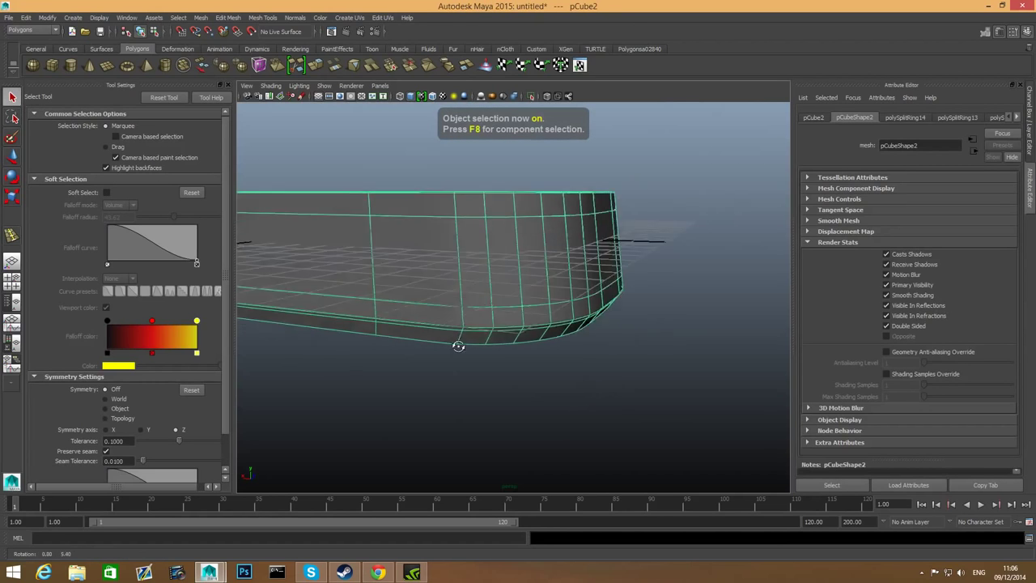
# Examine the smoothed tub from the outside and look closely at the interior floor near one rounded end.
pyautogui.keyDown('alt'); pyautogui.moveTo(458, 343); pyautogui.dragTo(411, 321); pyautogui.keyUp('alt')
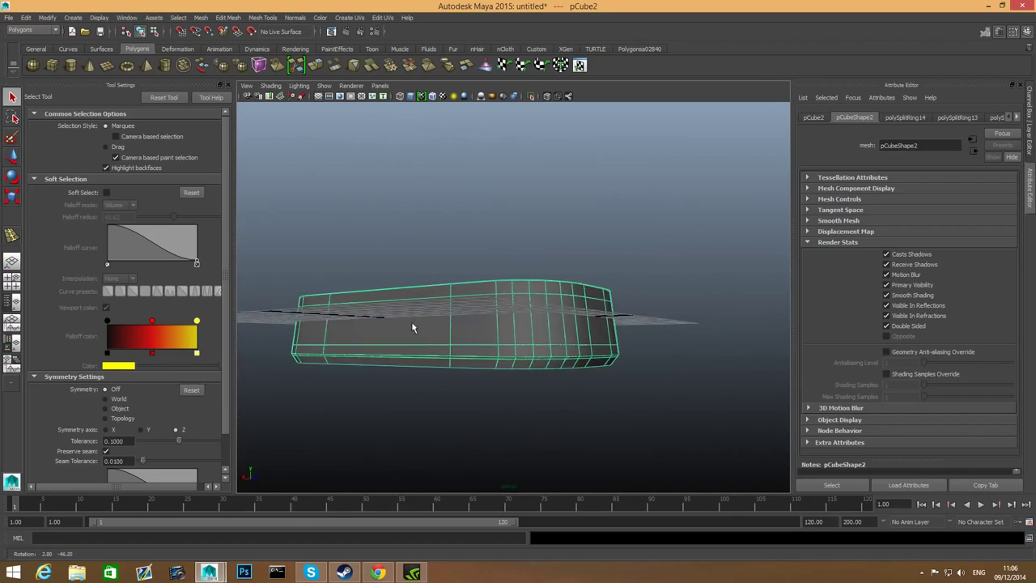
pyautogui.keyDown('alt'); pyautogui.moveTo(411, 321); pyautogui.dragTo(435, 395, button='right'); pyautogui.keyUp('alt')
pyautogui.keyDown('alt'); pyautogui.moveTo(435, 395); pyautogui.dragTo(510, 211); pyautogui.keyUp('alt')
pyautogui.keyDown('alt'); pyautogui.moveTo(585, 181); pyautogui.dragTo(514, 230); pyautogui.keyUp('alt')
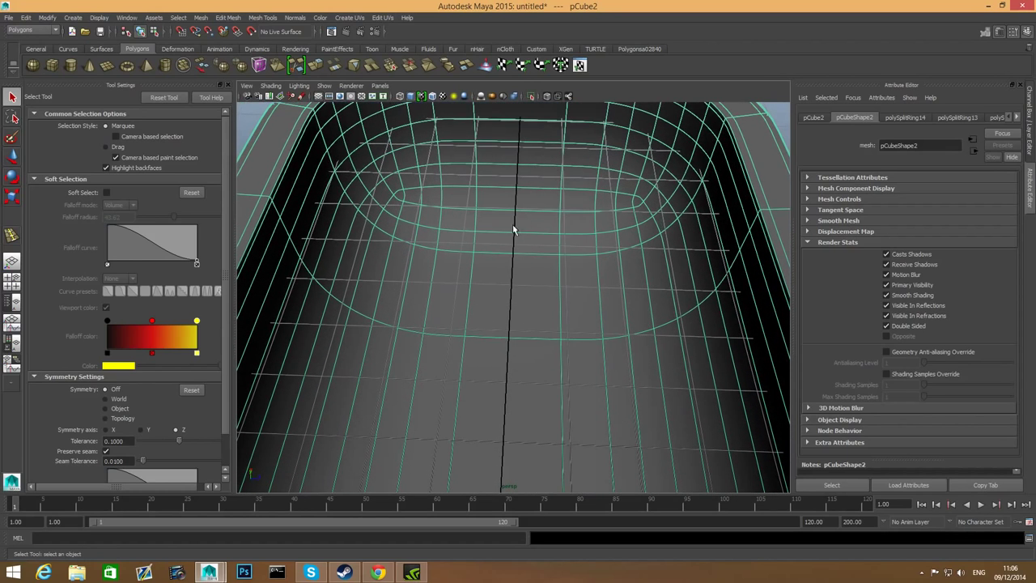
pyautogui.keyDown('alt'); pyautogui.moveTo(488, 328); pyautogui.dragTo(603, 346); pyautogui.keyUp('alt')
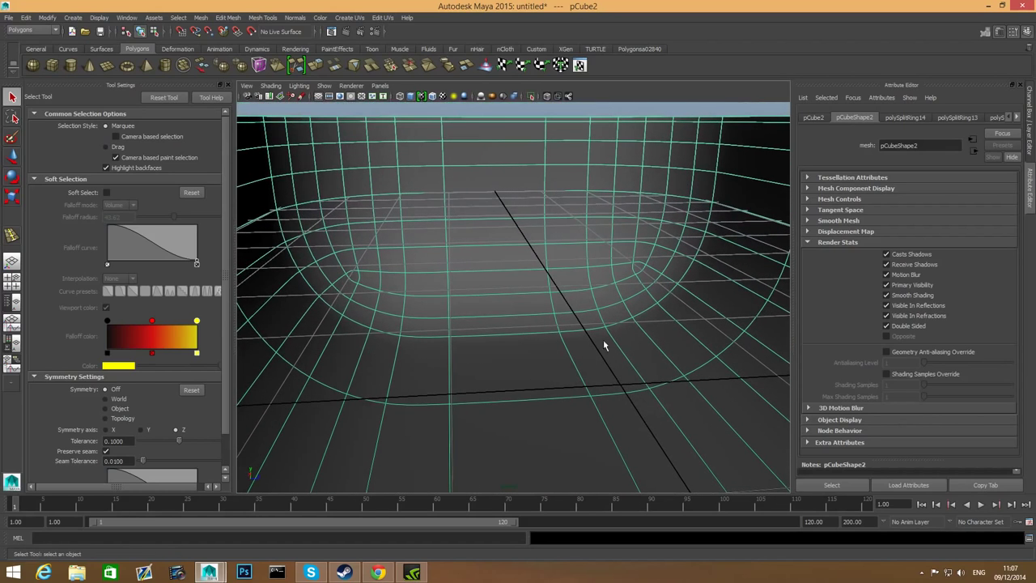
pyautogui.keyDown('alt'); pyautogui.moveTo(530, 247); pyautogui.dragTo(558, 273); pyautogui.keyUp('alt')
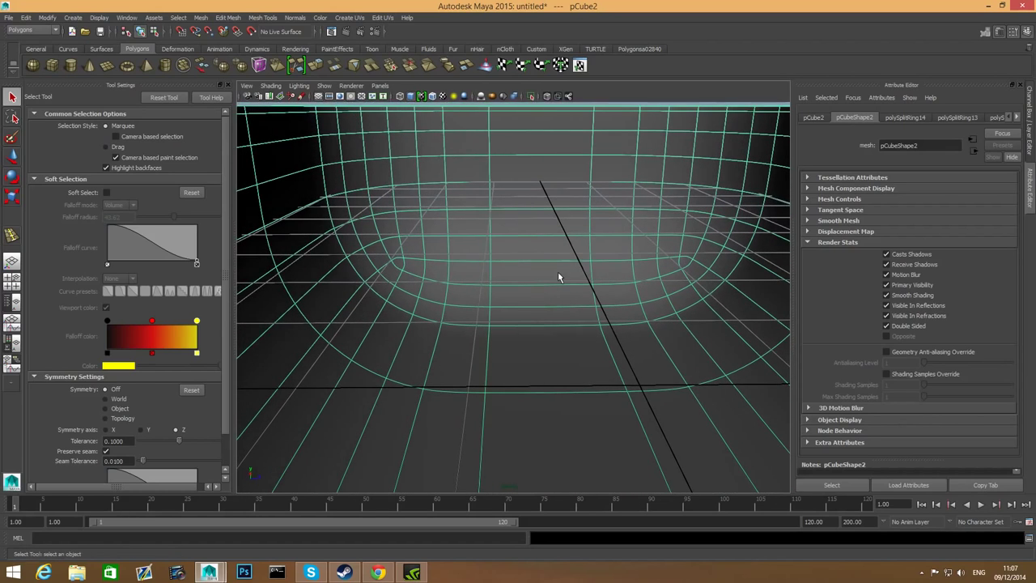
pyautogui.keyDown('alt'); pyautogui.moveTo(539, 397); pyautogui.dragTo(519, 342); pyautogui.keyUp('alt')
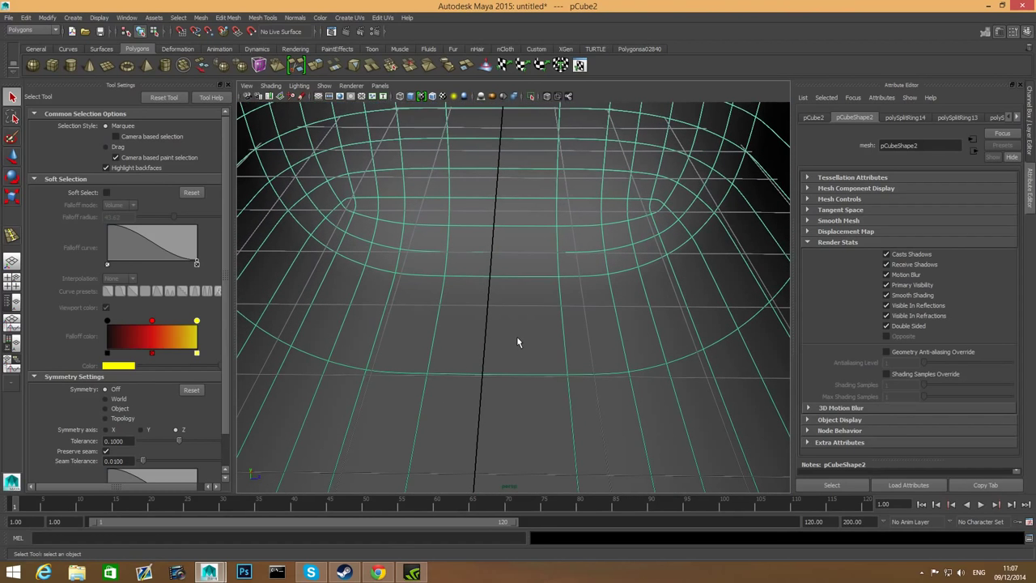
# Compare the tub's unsmoothed and smoothed display, checking the edge flow on the interior floor and rounded ends.
pyautogui.press('1')
pyautogui.scroll(-3, 518, 337)
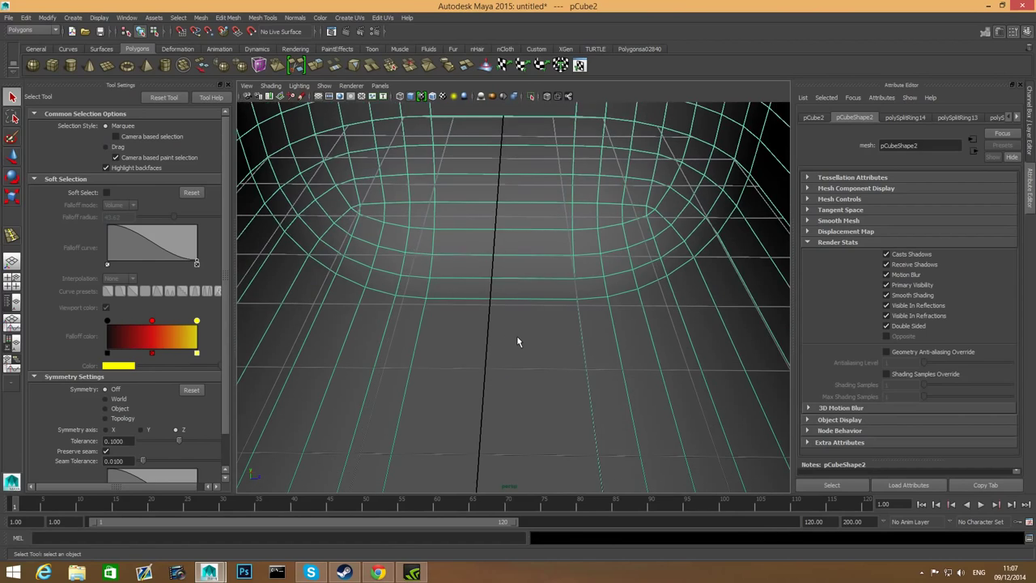
pyautogui.keyDown('alt'); pyautogui.moveTo(517, 338); pyautogui.dragTo(475, 412); pyautogui.keyUp('alt')
pyautogui.keyDown('alt'); pyautogui.moveTo(571, 403); pyautogui.dragTo(640, 324, button='middle'); pyautogui.keyUp('alt')
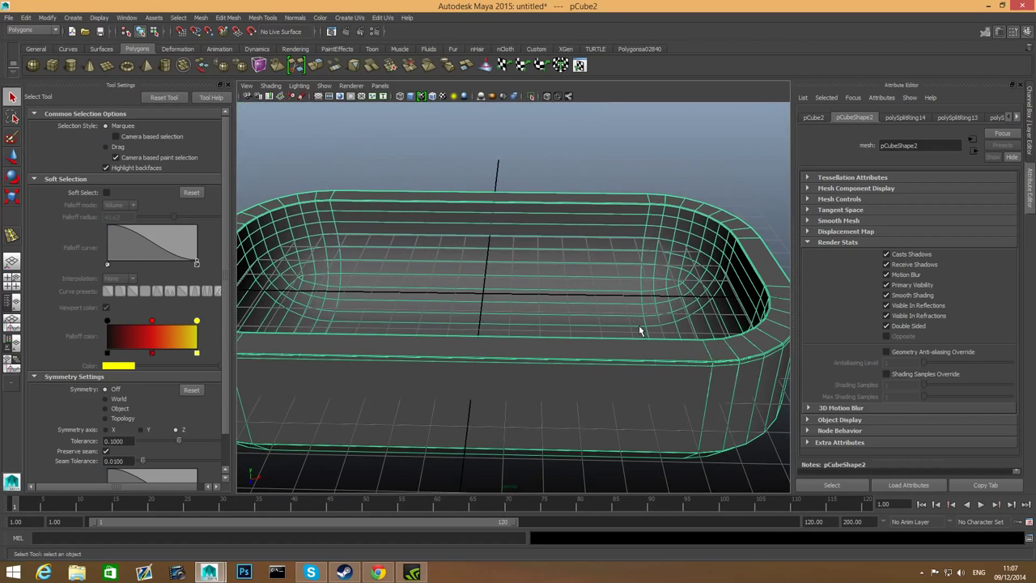
pyautogui.press('3')
pyautogui.scroll(4, 615, 357)
pyautogui.keyDown('alt'); pyautogui.moveTo(613, 361); pyautogui.dragTo(654, 387); pyautogui.keyUp('alt')
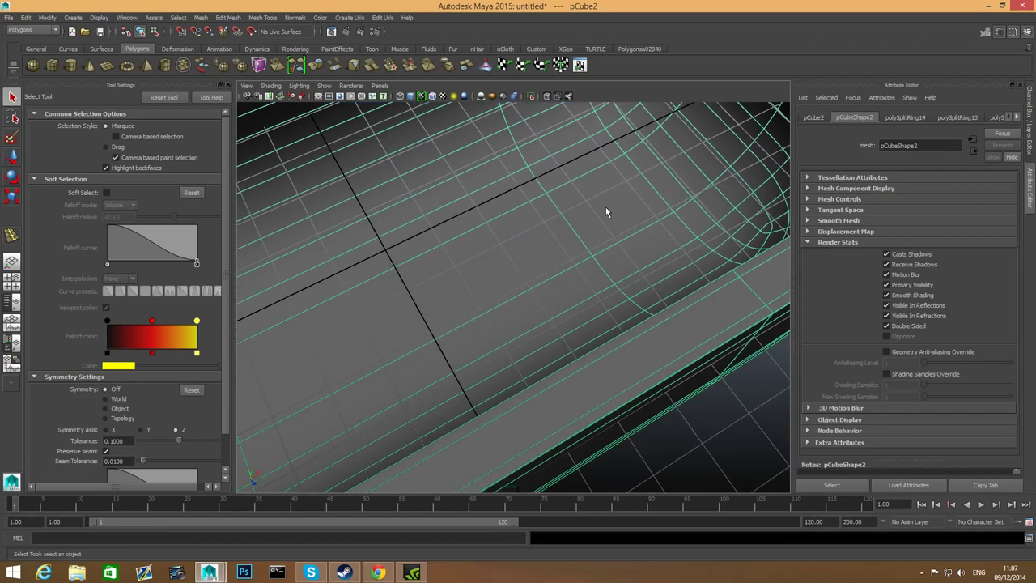
pyautogui.keyDown('alt'); pyautogui.moveTo(607, 202); pyautogui.dragTo(676, 205); pyautogui.keyUp('alt')
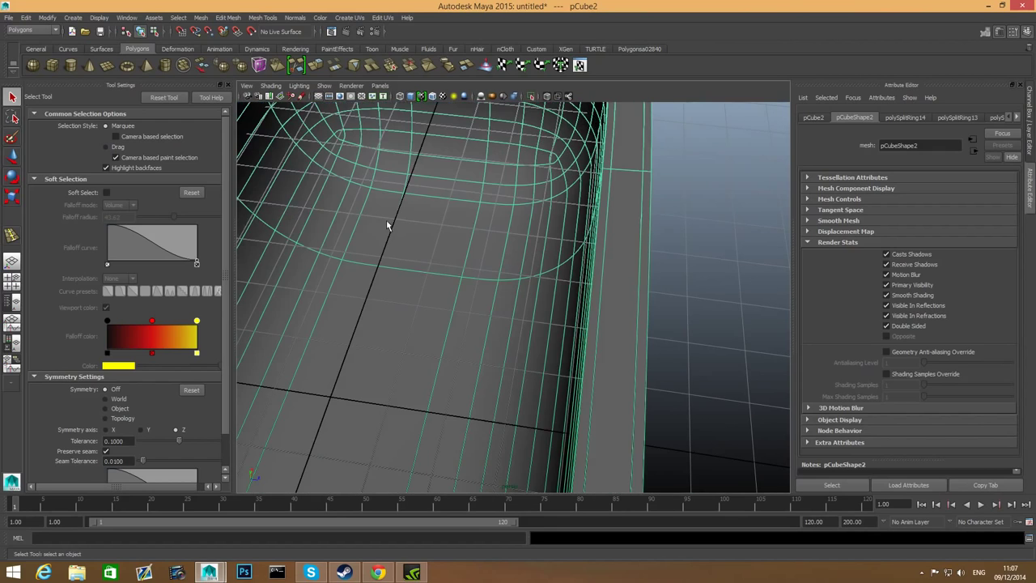
pyautogui.keyDown('alt'); pyautogui.moveTo(542, 276); pyautogui.dragTo(713, 294, button='middle'); pyautogui.keyUp('alt')
pyautogui.keyDown('alt'); pyautogui.moveTo(573, 257); pyautogui.dragTo(478, 339, button='middle'); pyautogui.keyUp('alt')
pyautogui.press('1')
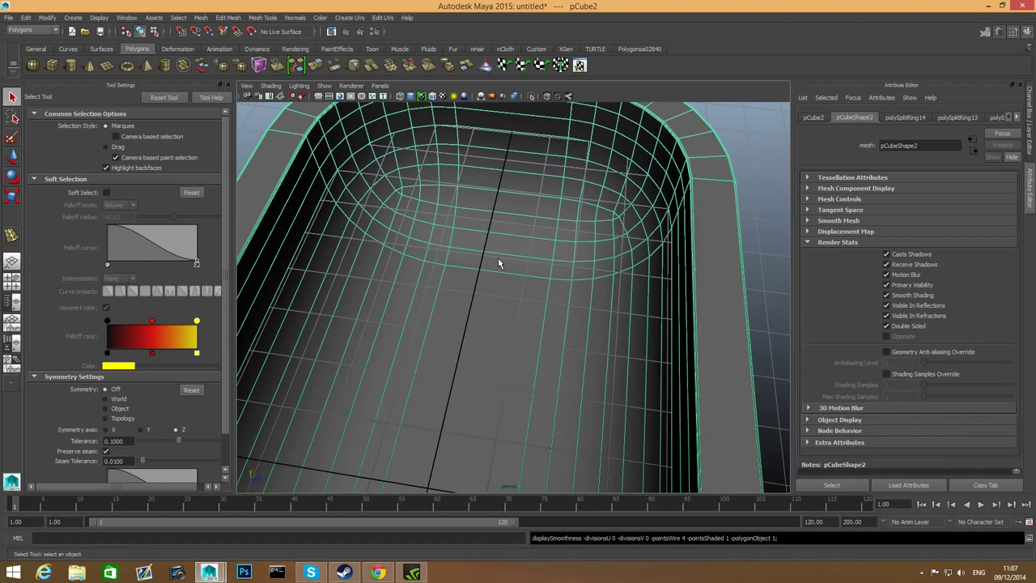
pyautogui.press('3')
pyautogui.press('1')
pyautogui.press('3')
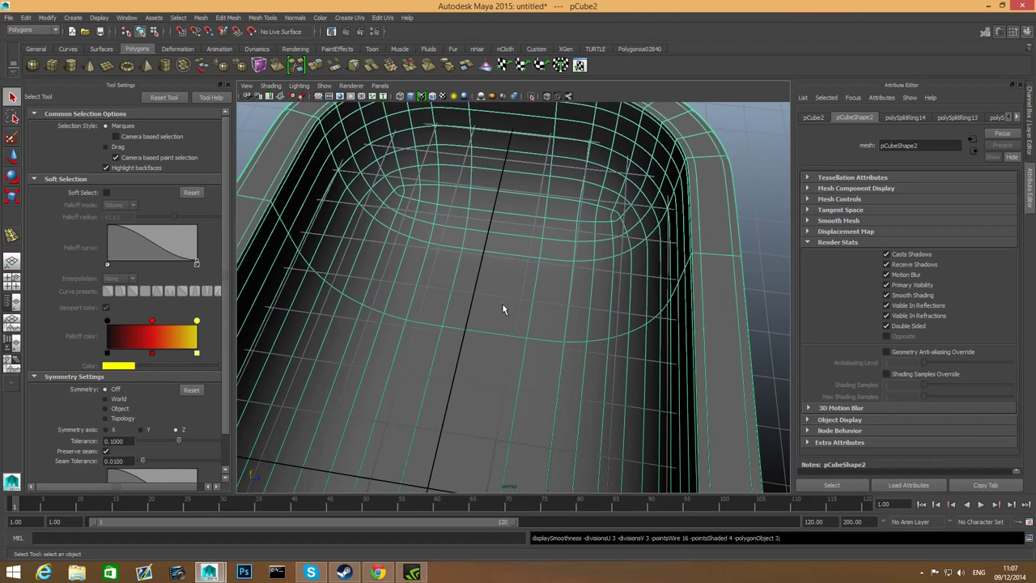
pyautogui.keyDown('alt'); pyautogui.moveTo(500, 311); pyautogui.dragTo(433, 301); pyautogui.keyUp('alt')
pyautogui.keyDown('alt'); pyautogui.moveTo(586, 354); pyautogui.dragTo(370, 342); pyautogui.keyUp('alt')
pyautogui.keyDown('alt'); pyautogui.moveTo(370, 342); pyautogui.dragTo(502, 349, button='right'); pyautogui.keyUp('alt')
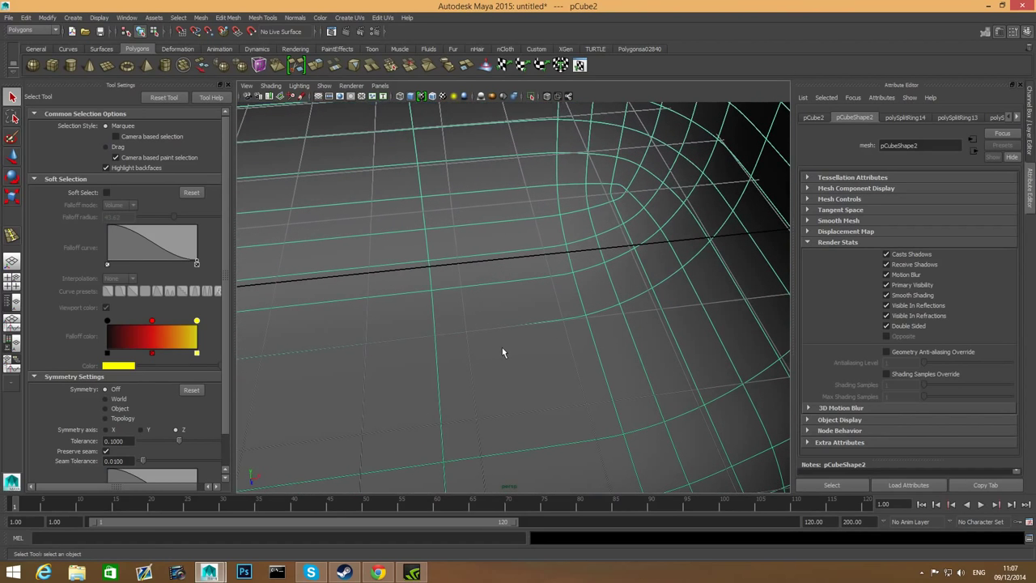
pyautogui.scroll(-4, 518, 361)
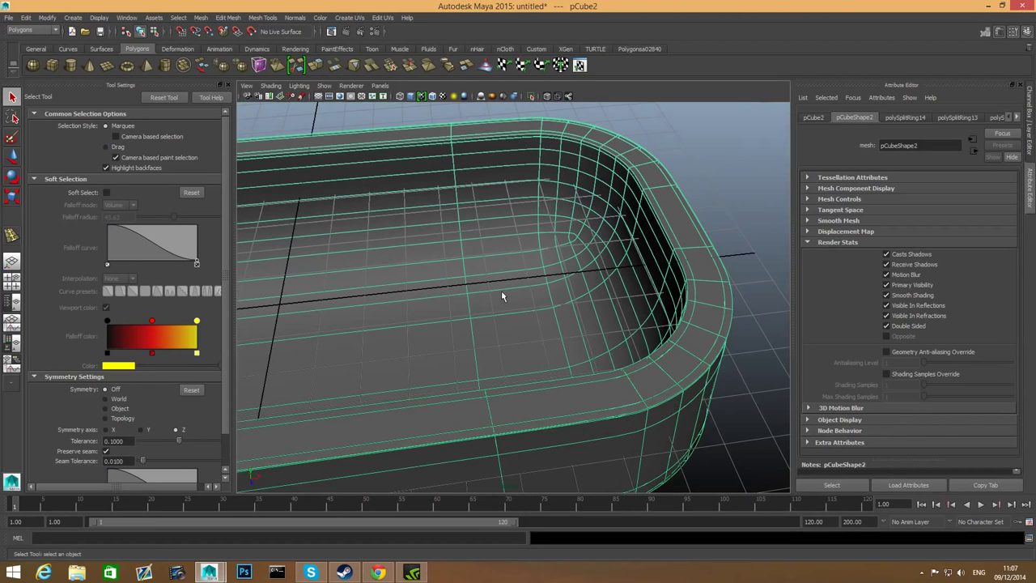
pyautogui.keyDown('alt'); pyautogui.moveTo(500, 354); pyautogui.dragTo(502, 326); pyautogui.keyUp('alt')
# Try to insert a crosswise edge loop around the straight section of the tub.
pyautogui.keyDown('shift'); pyautogui.moveTo(502, 303); pyautogui.dragTo(455, 315, button='right'); pyautogui.keyUp('shift')
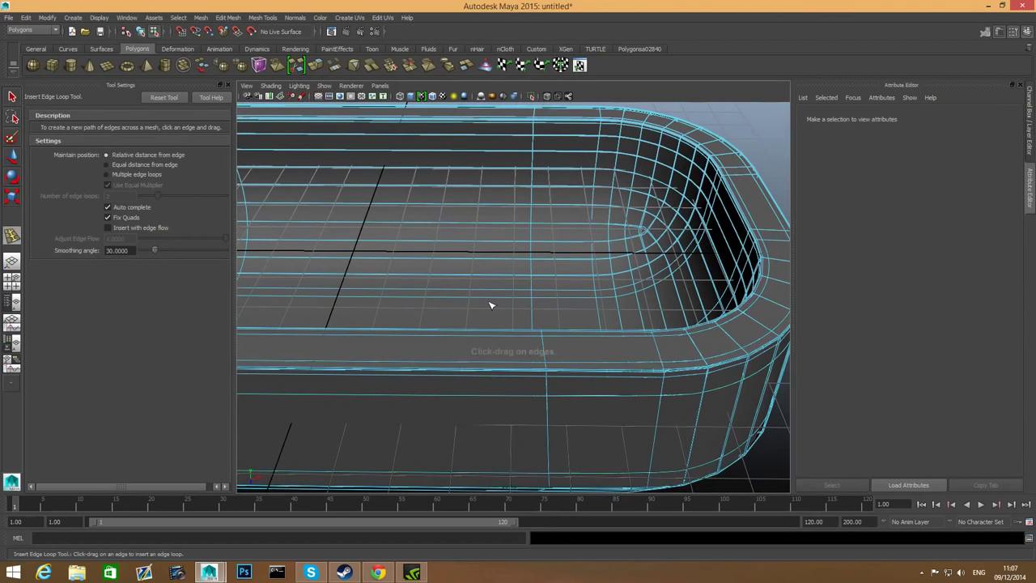
pyautogui.click(510, 302)
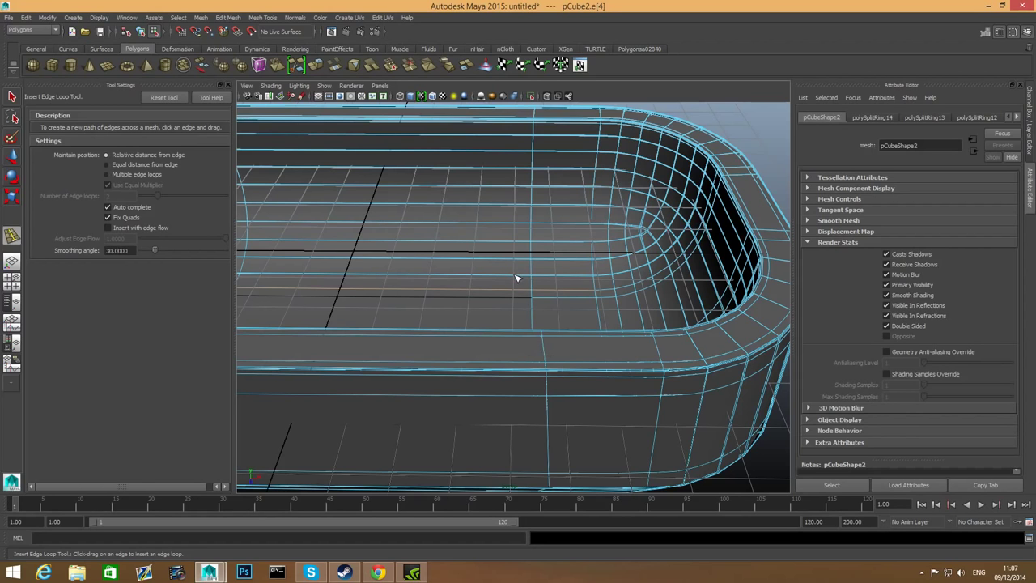
pyautogui.moveTo(516, 278); pyautogui.dragTo(531, 281)
pyautogui.moveTo(590, 310)
pyautogui.keyDown('alt'); pyautogui.mouseDown()
pyautogui.moveTo(575, 332)
pyautogui.moveTo(573, 310)
pyautogui.mouseUp(); pyautogui.keyUp('alt')
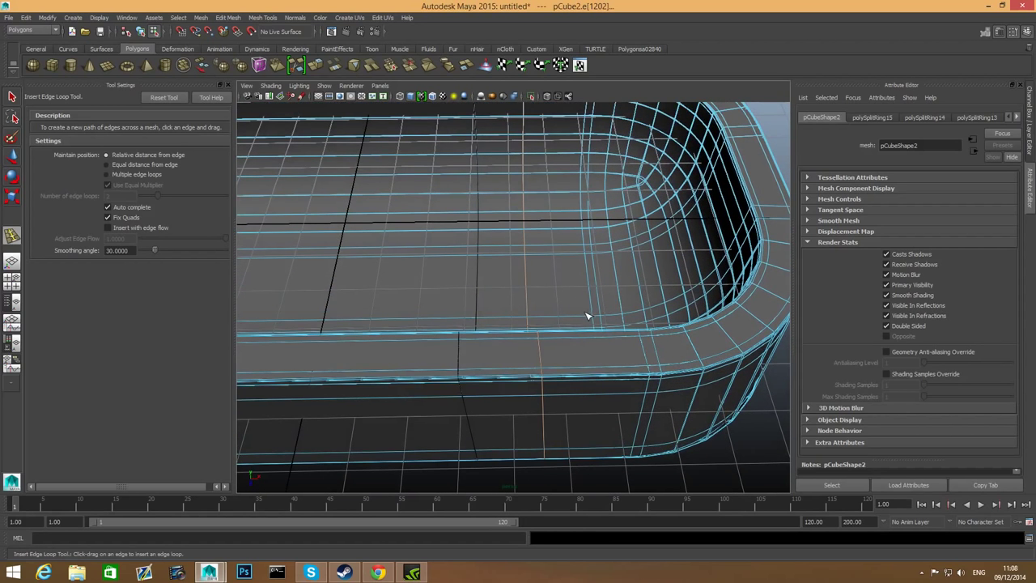
pyautogui.hotkey('ctrl', 'z')
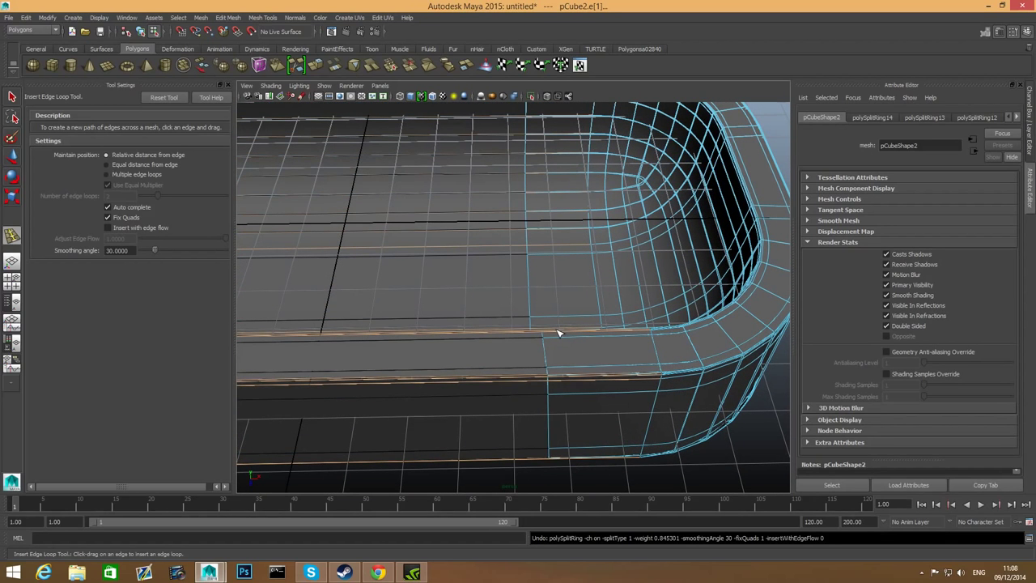
# Return the tub to unsmoothed display and insert a crosswise edge loop around its middle.
pyautogui.press('F8')
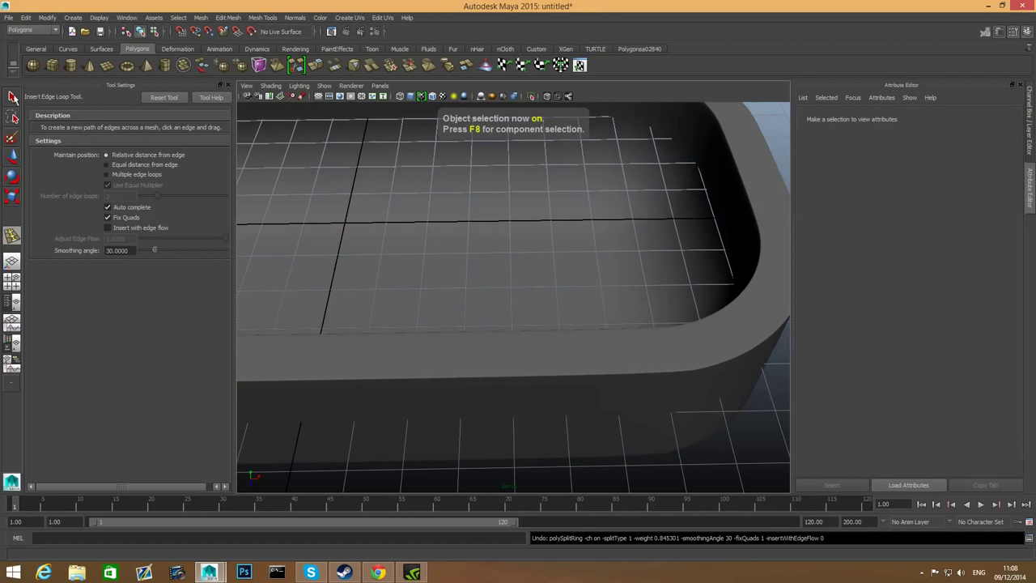
pyautogui.click(13, 97)
pyautogui.click(12, 96)
pyautogui.click(444, 336)
pyautogui.scroll(-2, 460, 335)
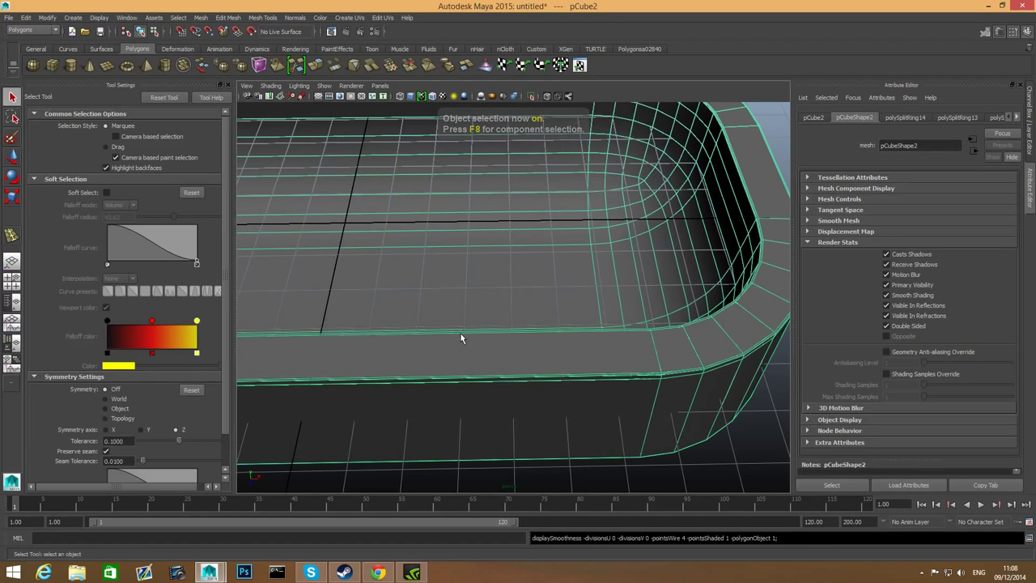
pyautogui.scroll(-5, 355, 313)
pyautogui.keyDown('shift'); pyautogui.moveTo(496, 310); pyautogui.dragTo(439, 372, button='right'); pyautogui.keyUp('shift')
pyautogui.click(436, 334)
pyautogui.keyDown('alt'); pyautogui.moveTo(466, 385); pyautogui.dragTo(499, 397, button='middle'); pyautogui.keyUp('alt')
pyautogui.keyDown('alt'); pyautogui.moveTo(500, 400); pyautogui.dragTo(442, 437, button='right'); pyautogui.keyUp('alt')
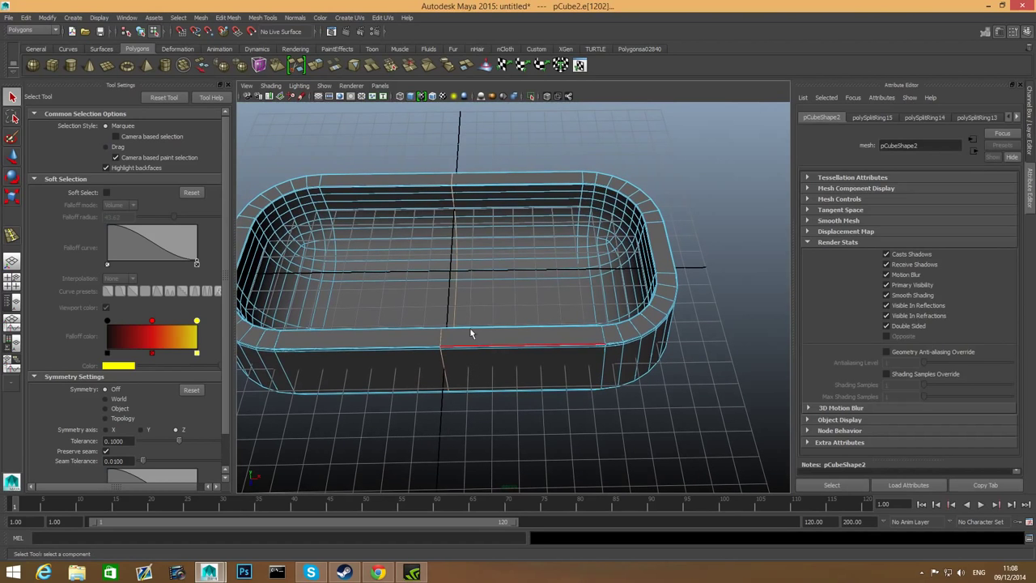
# Use the Offset Edge Loop Tool on the middle loop twice to add a close pair of crosswise loops near each rounded end.
pyautogui.keyDown('shift'); pyautogui.rightClick(459, 305); pyautogui.keyUp('shift')
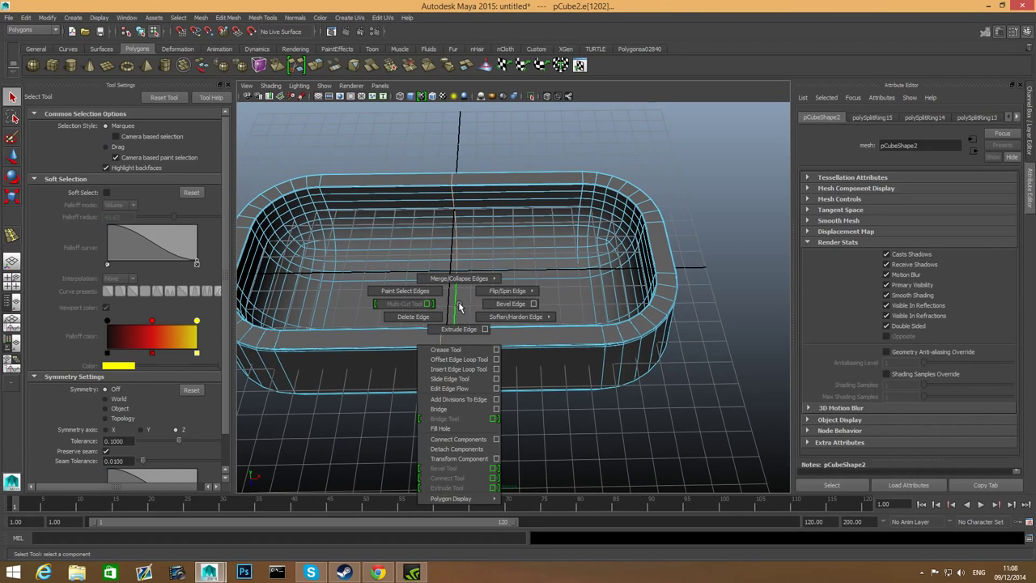
pyautogui.press('F8')
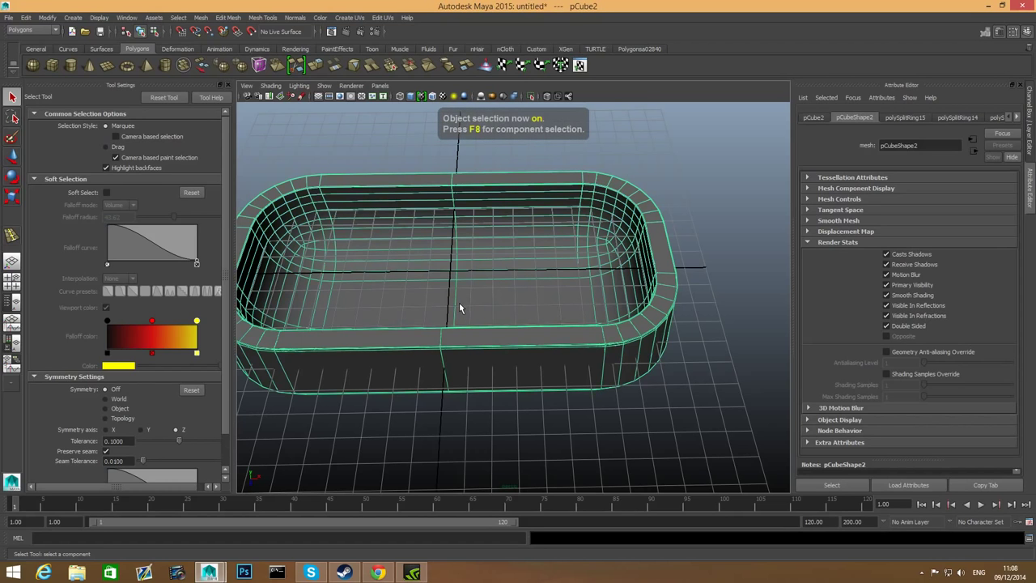
pyautogui.keyDown('shift'); pyautogui.rightClick(464, 298); pyautogui.keyUp('shift')
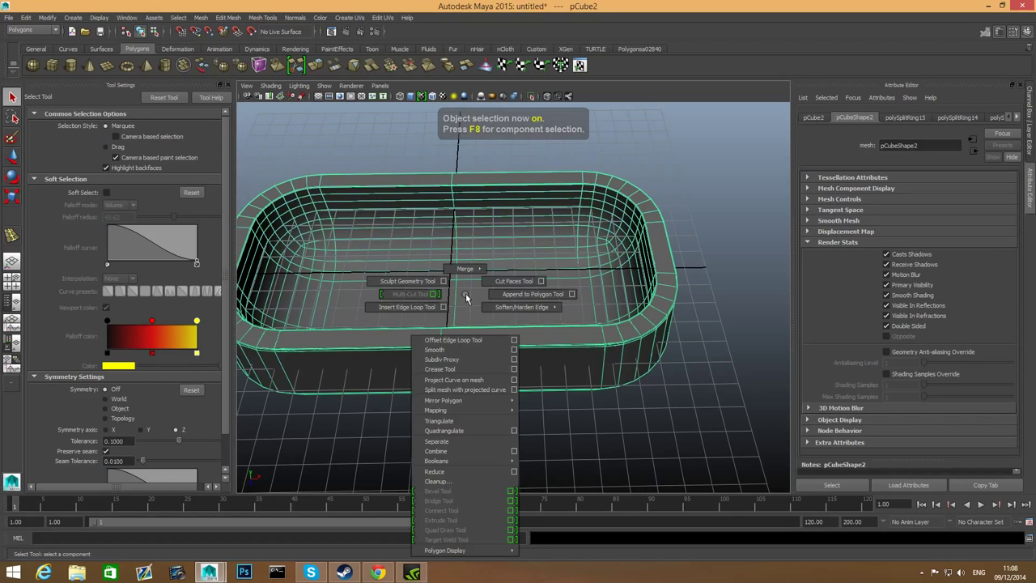
pyautogui.click(453, 340)
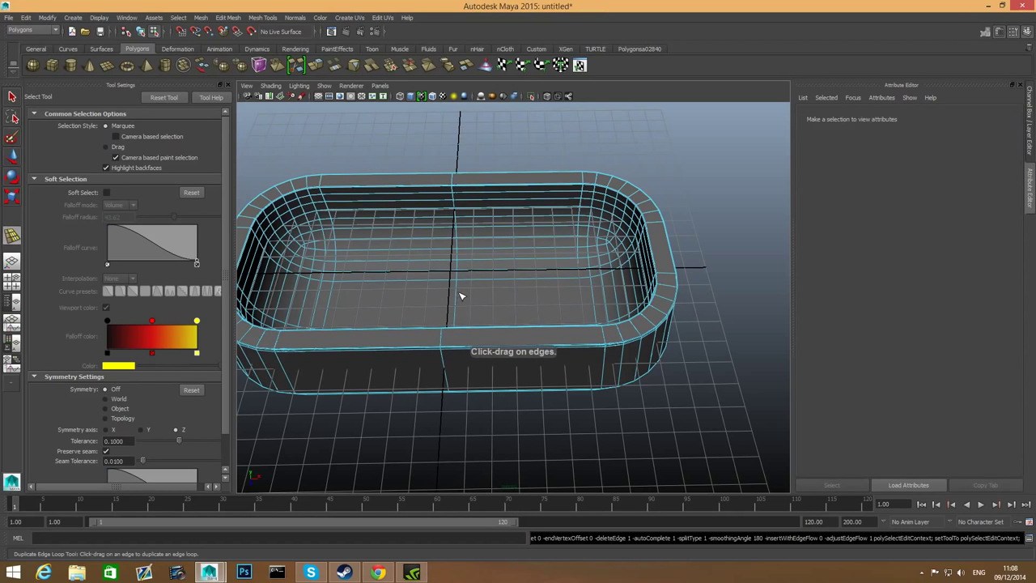
pyautogui.moveTo(456, 294)
pyautogui.mouseDown()
pyautogui.moveTo(458, 316)
pyautogui.moveTo(474, 292)
pyautogui.mouseUp()
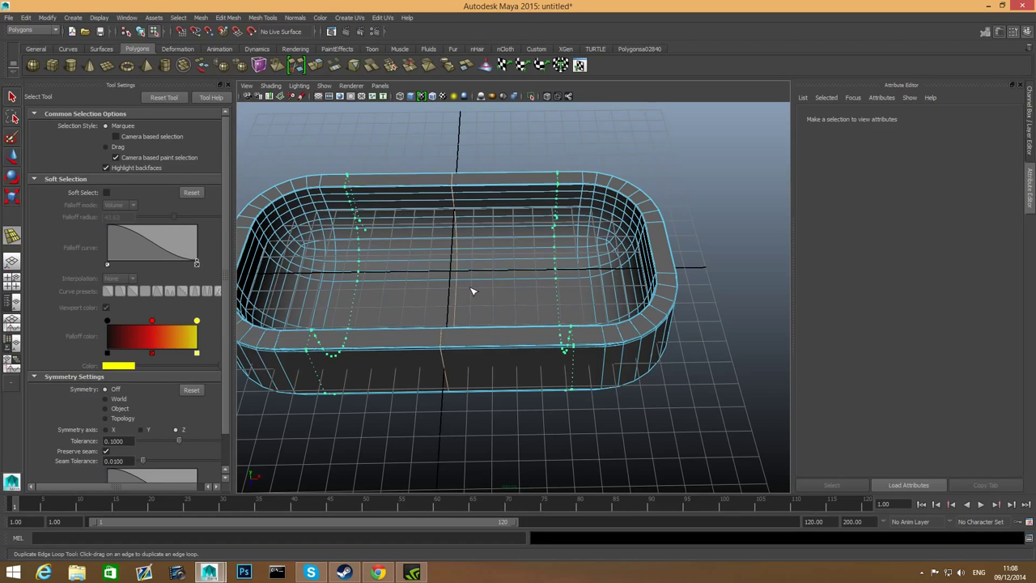
pyautogui.moveTo(474, 292)
pyautogui.mouseDown()
pyautogui.moveTo(458, 293)
pyautogui.moveTo(466, 283)
pyautogui.mouseUp()
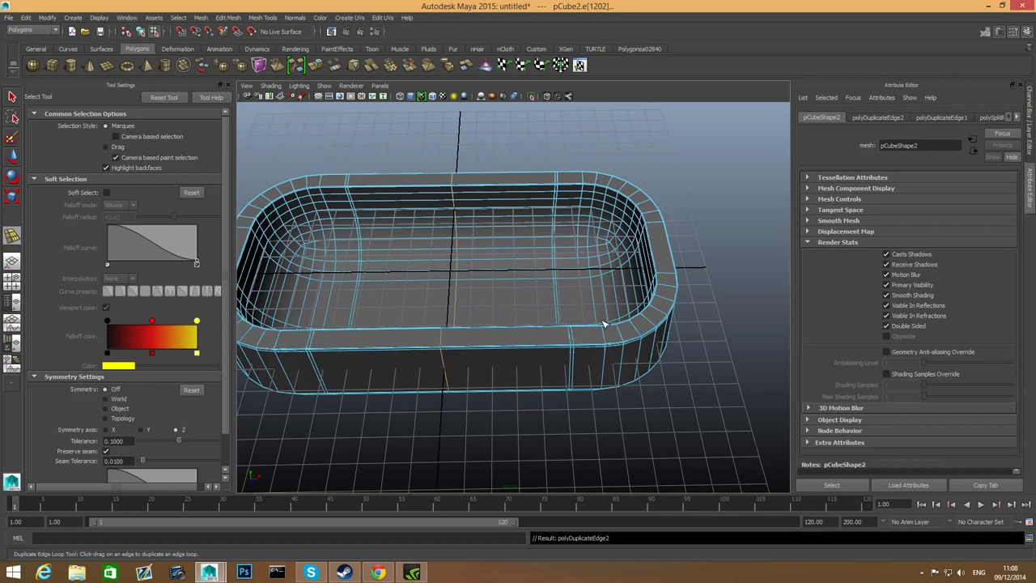
# Select the middle interior floor face just inside the close loop pair near the tub's rounded end and poke it.
pyautogui.keyDown('alt'); pyautogui.moveTo(497, 337); pyautogui.dragTo(753, 409, button='right'); pyautogui.keyUp('alt')
pyautogui.keyDown('alt'); pyautogui.moveTo(579, 418); pyautogui.dragTo(492, 427, button='middle'); pyautogui.keyUp('alt')
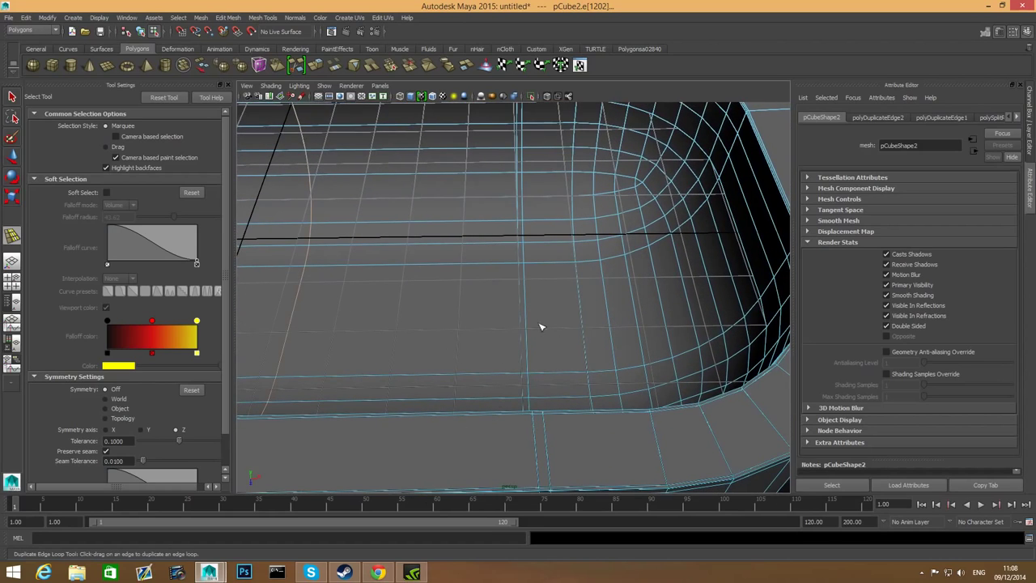
pyautogui.keyDown('alt'); pyautogui.moveTo(558, 319); pyautogui.dragTo(518, 349); pyautogui.keyUp('alt')
pyautogui.press('q')
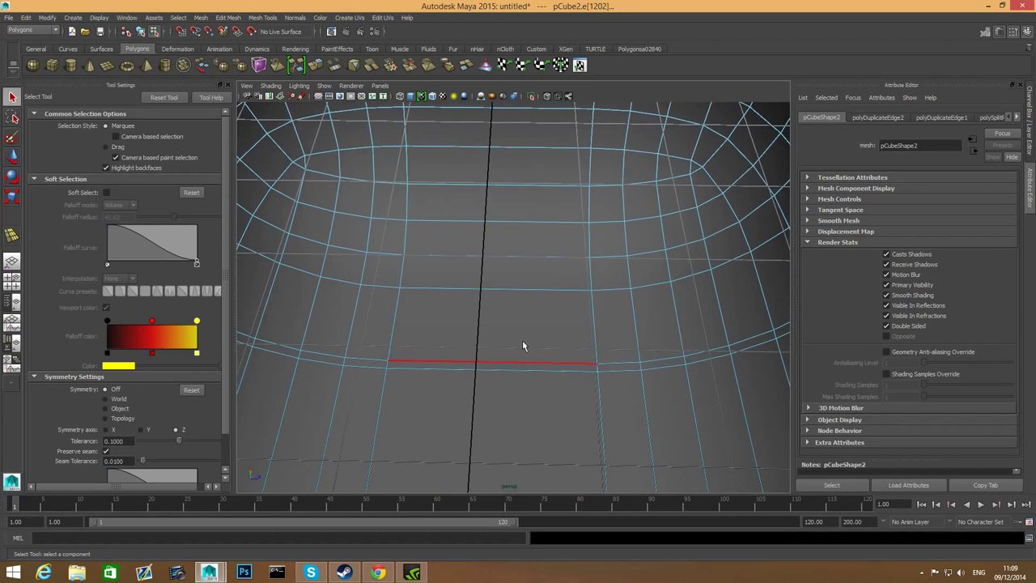
pyautogui.moveTo(534, 322); pyautogui.dragTo(533, 326, button='right')
pyautogui.click(532, 326)
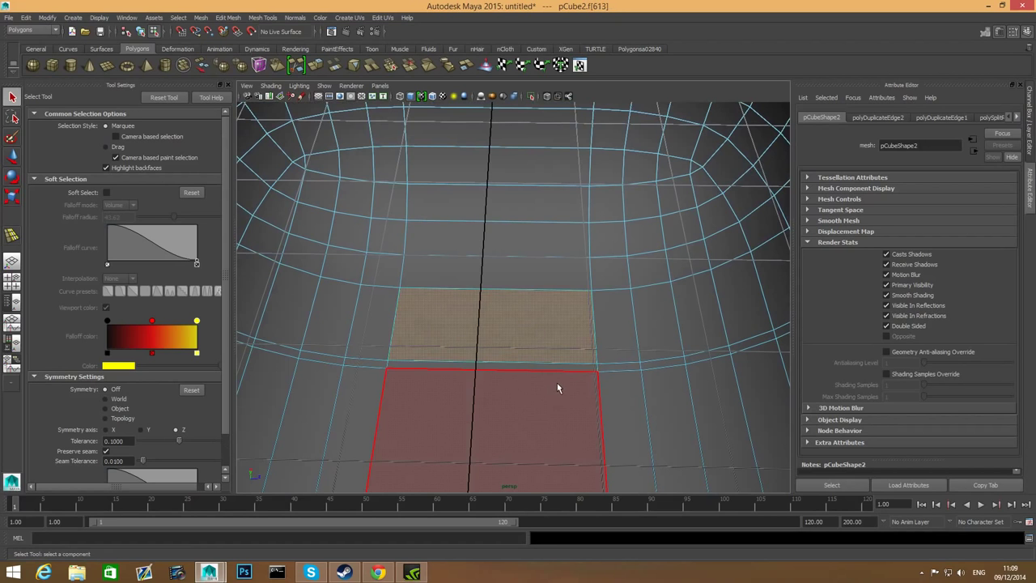
pyautogui.keyDown('alt'); pyautogui.moveTo(531, 383); pyautogui.dragTo(529, 378); pyautogui.keyUp('alt')
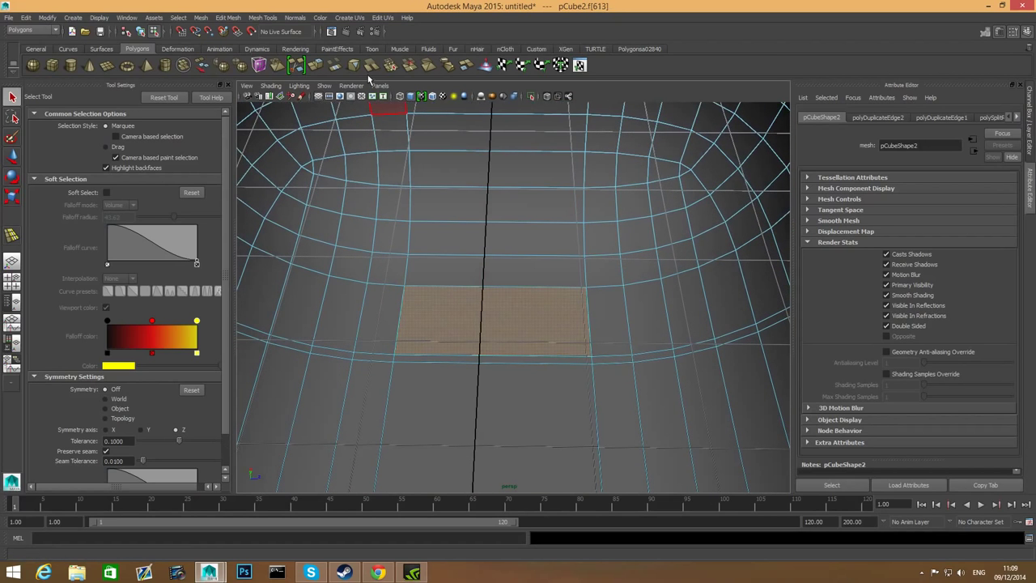
pyautogui.click(200, 17)
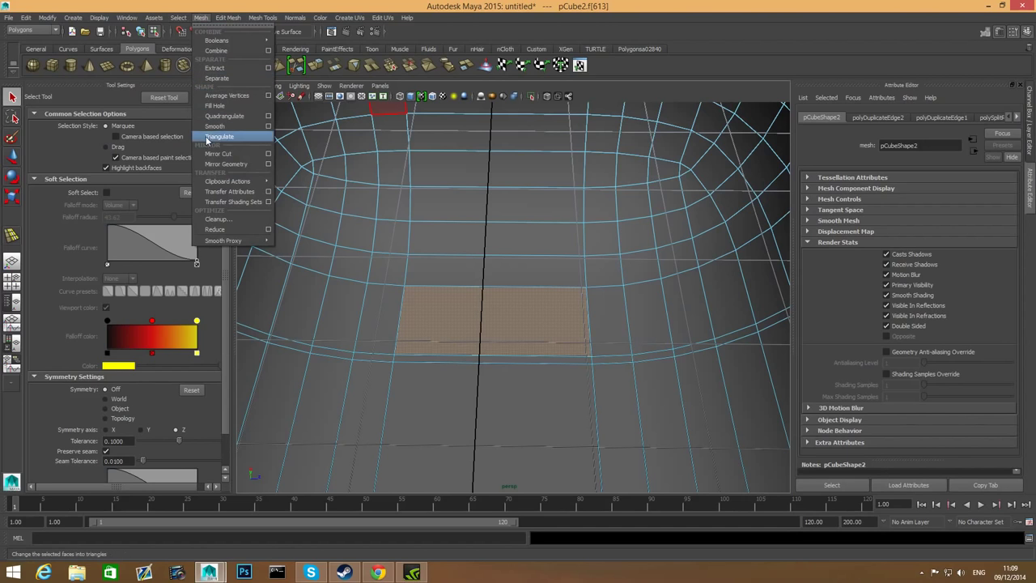
pyautogui.moveTo(230, 17)
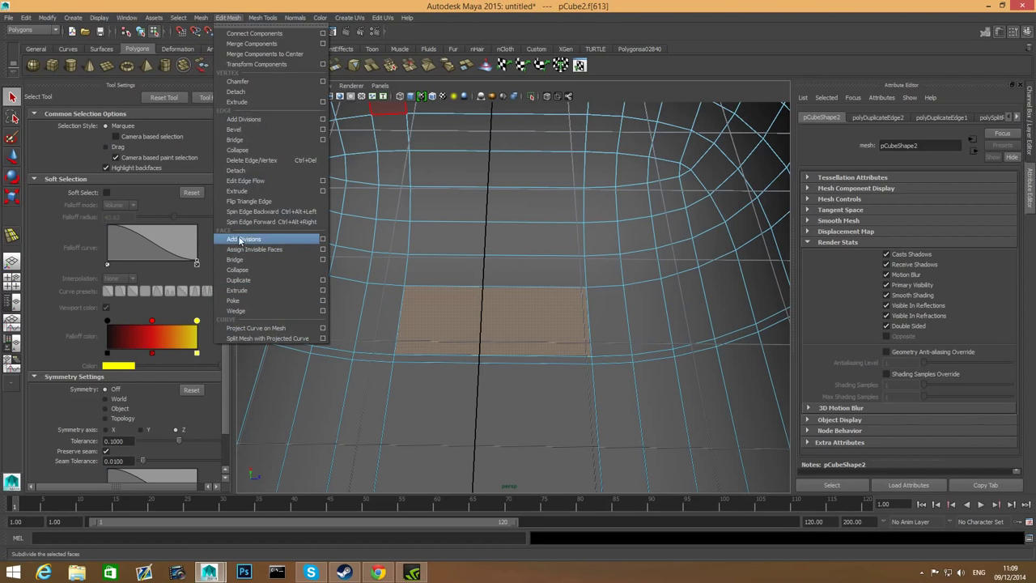
pyautogui.click(232, 302)
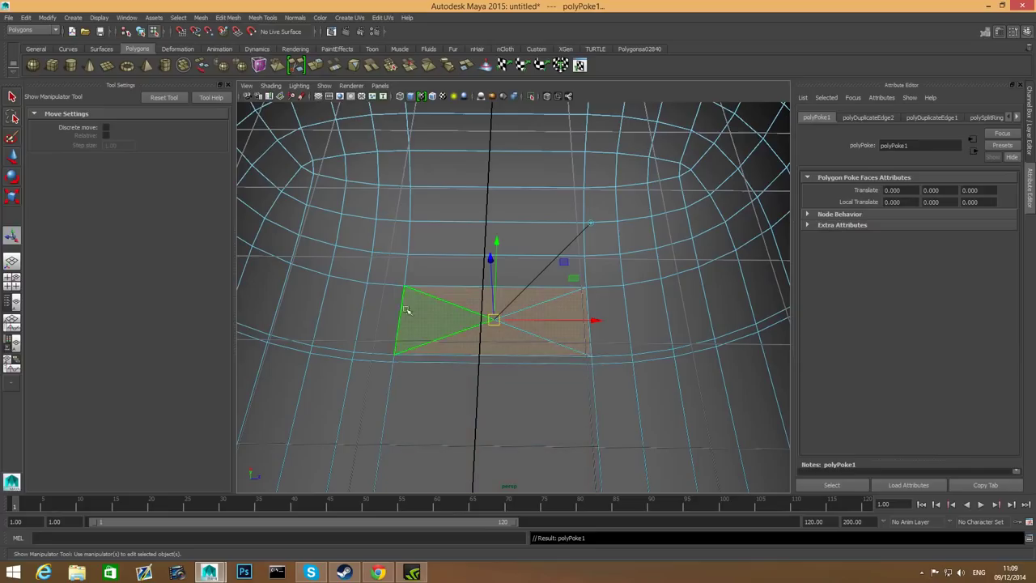
# Chamfer the poked face's centre vertex to form a small four-sided face.
pyautogui.press('F8')
pyautogui.rightClick(486, 324)
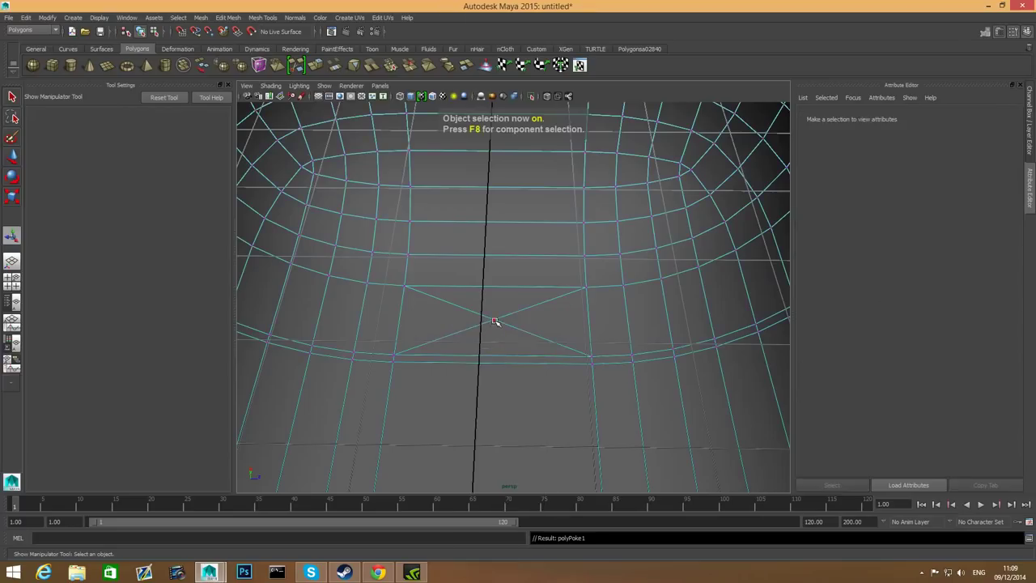
pyautogui.click(495, 321)
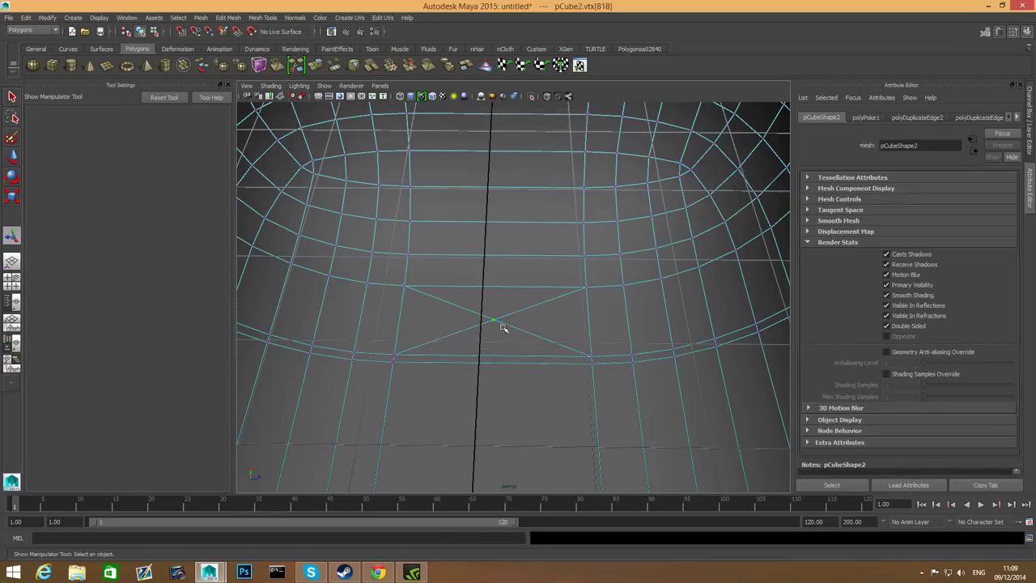
pyautogui.keyDown('shift'); pyautogui.moveTo(499, 322); pyautogui.dragTo(537, 326, button='right'); pyautogui.keyUp('shift')
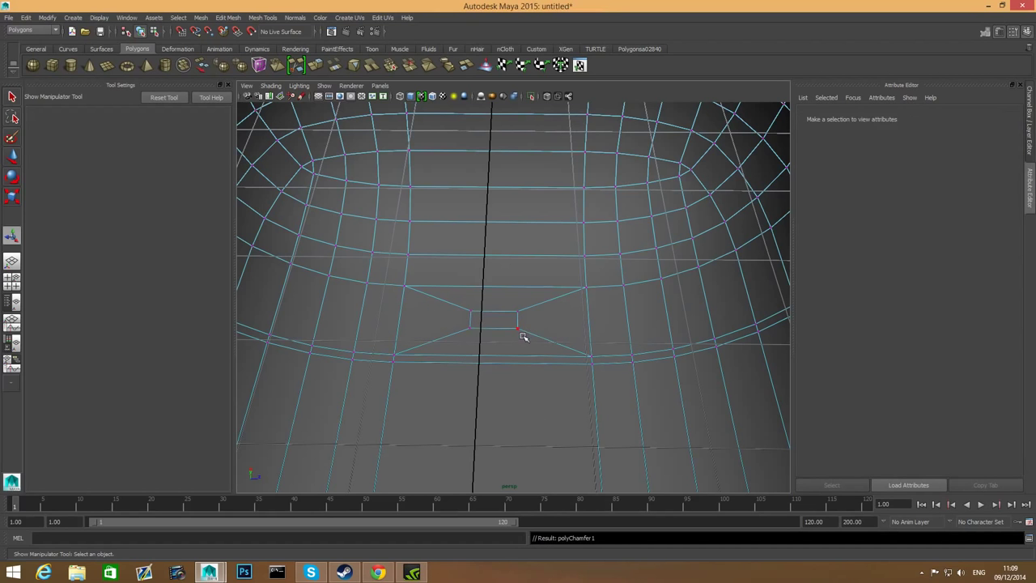
# Select the four chamfered vertices and scale them outward along Z and X into a roughly square outline.
pyautogui.keyDown('alt'); pyautogui.moveTo(520, 338); pyautogui.dragTo(516, 358); pyautogui.keyUp('alt')
pyautogui.keyDown('alt'); pyautogui.moveTo(476, 322); pyautogui.dragTo(625, 349, button='right'); pyautogui.keyUp('alt')
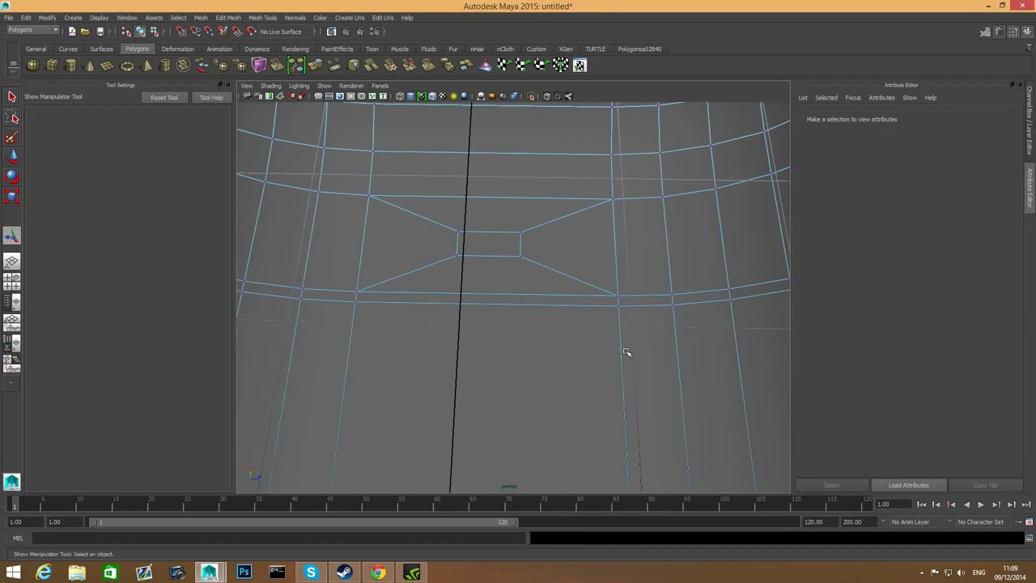
pyautogui.keyDown('alt'); pyautogui.moveTo(582, 336); pyautogui.dragTo(577, 407, button='middle'); pyautogui.keyUp('alt')
pyautogui.keyDown('alt'); pyautogui.moveTo(539, 359); pyautogui.dragTo(543, 442, button='middle'); pyautogui.keyUp('alt')
pyautogui.keyDown('alt'); pyautogui.moveTo(567, 414); pyautogui.dragTo(463, 374, button='right'); pyautogui.keyUp('alt')
pyautogui.keyDown('alt'); pyautogui.moveTo(463, 374); pyautogui.dragTo(659, 444); pyautogui.keyUp('alt')
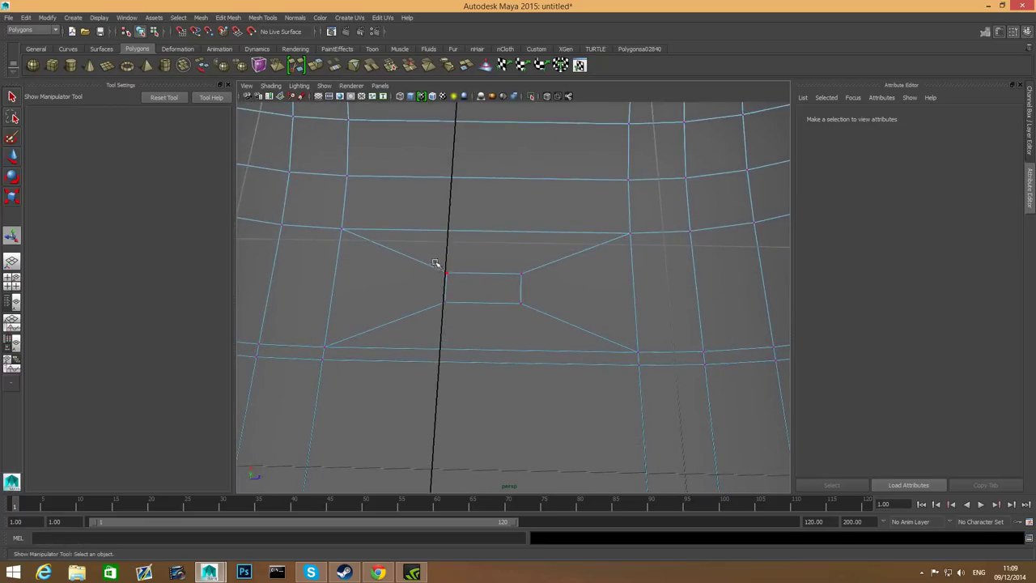
pyautogui.moveTo(430, 257); pyautogui.dragTo(541, 328)
pyautogui.keyDown('alt'); pyautogui.moveTo(537, 367); pyautogui.dragTo(519, 361); pyautogui.keyUp('alt')
pyautogui.scroll(-5, 519, 361)
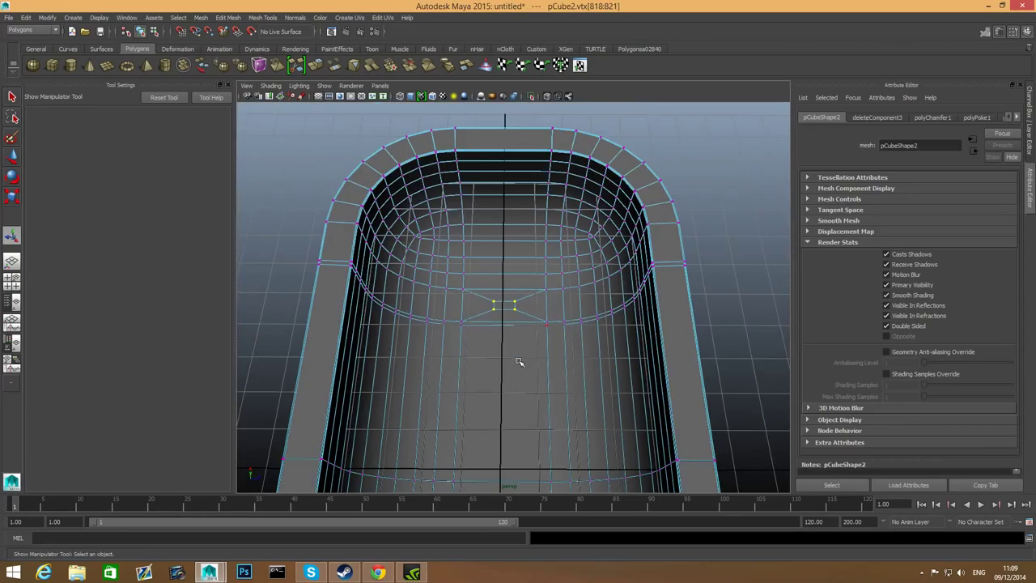
pyautogui.keyDown('alt'); pyautogui.moveTo(574, 386); pyautogui.dragTo(521, 382); pyautogui.keyUp('alt')
pyautogui.scroll(-3, 490, 287)
pyautogui.scroll(5, 537, 384)
pyautogui.press('r')
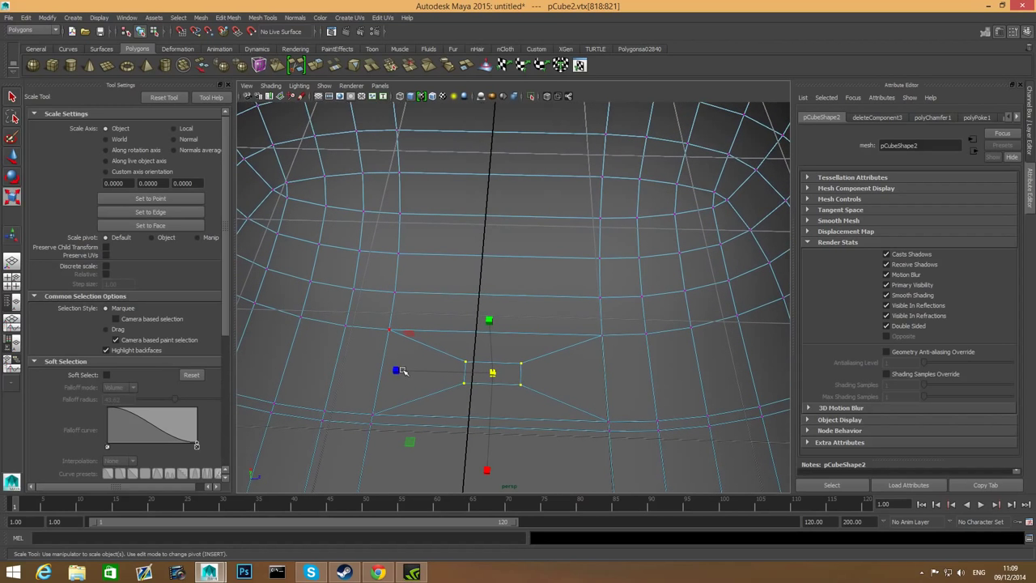
pyautogui.moveTo(397, 370); pyautogui.dragTo(519, 424)
pyautogui.moveTo(487, 246); pyautogui.dragTo(523, 270)
# Split the edge rings through the square with one crosswise and one lengthwise edge loop, dividing it into four faces.
pyautogui.keyDown('alt'); pyautogui.moveTo(514, 322); pyautogui.dragTo(498, 350); pyautogui.keyUp('alt')
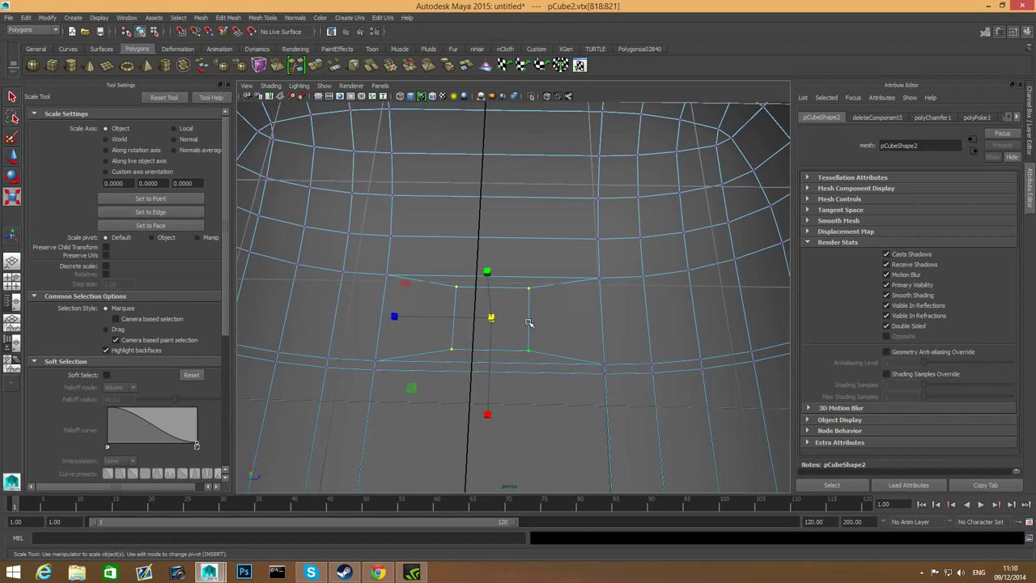
pyautogui.moveTo(527, 323); pyautogui.dragTo(527, 299, button='right')
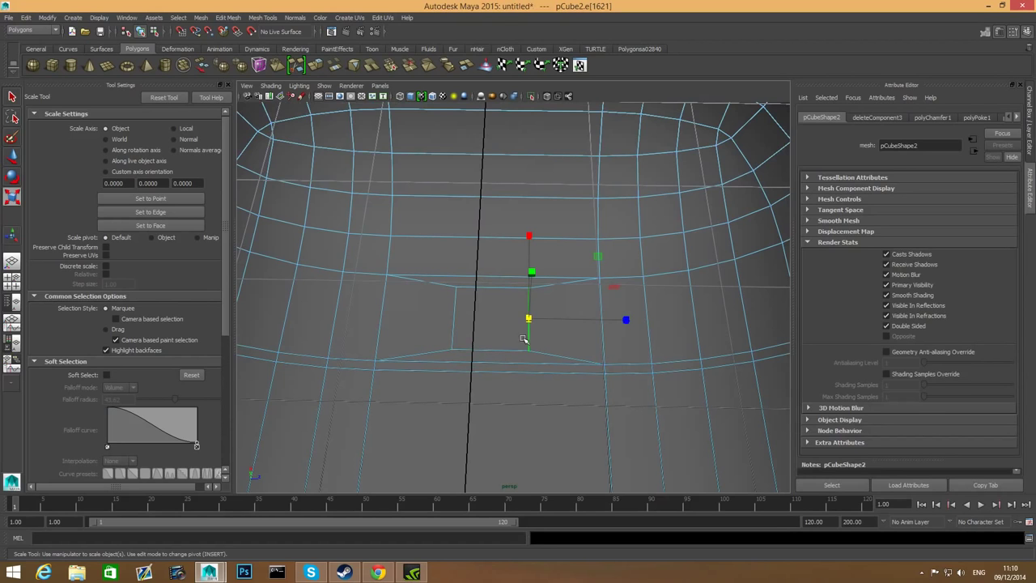
pyautogui.keyDown('shift'); pyautogui.moveTo(530, 325); pyautogui.dragTo(539, 348, button='right'); pyautogui.keyUp('shift')
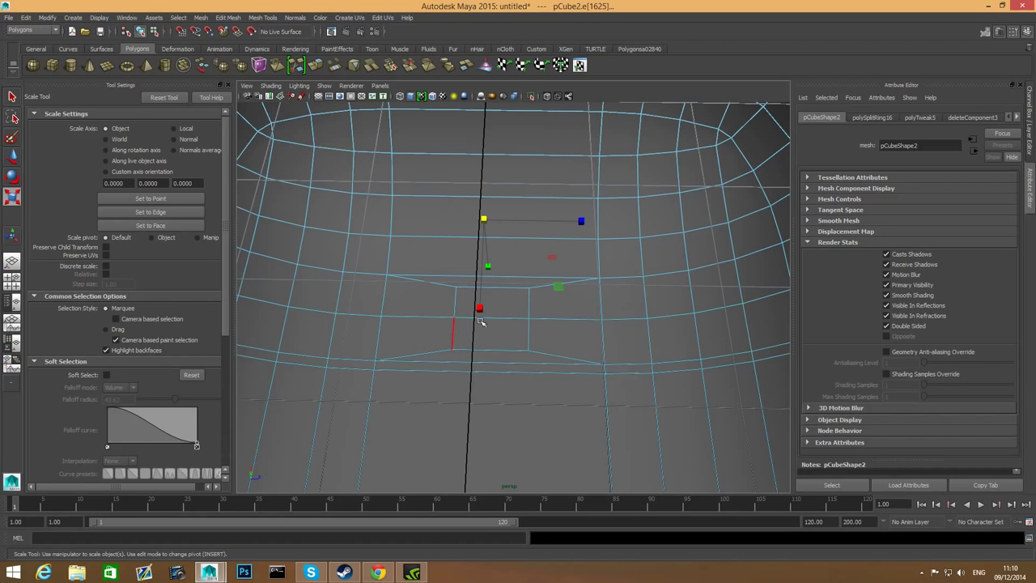
pyautogui.click(497, 290)
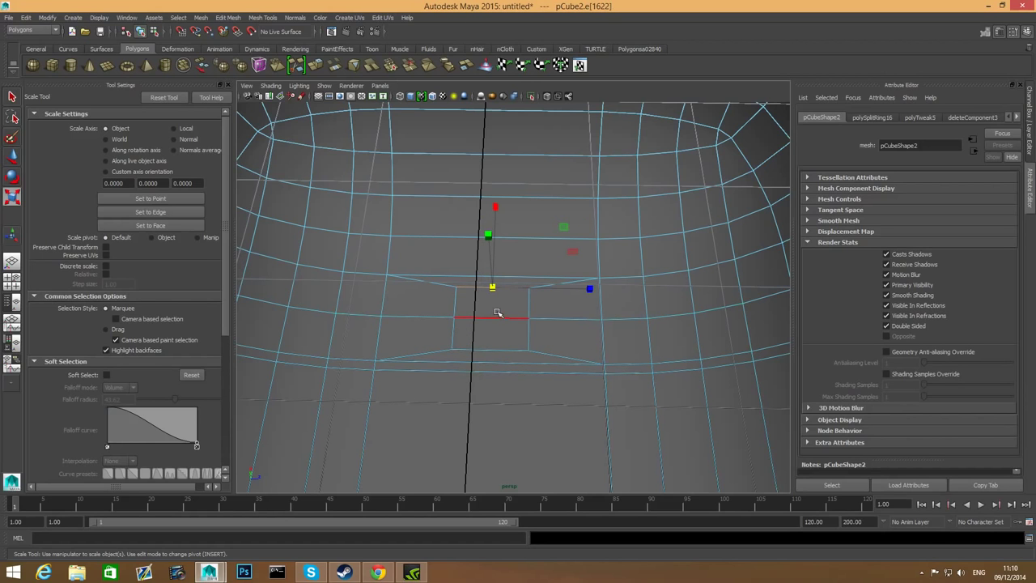
pyautogui.keyDown('ctrl'); pyautogui.moveTo(505, 294); pyautogui.dragTo(468, 328, button='right'); pyautogui.keyUp('ctrl')
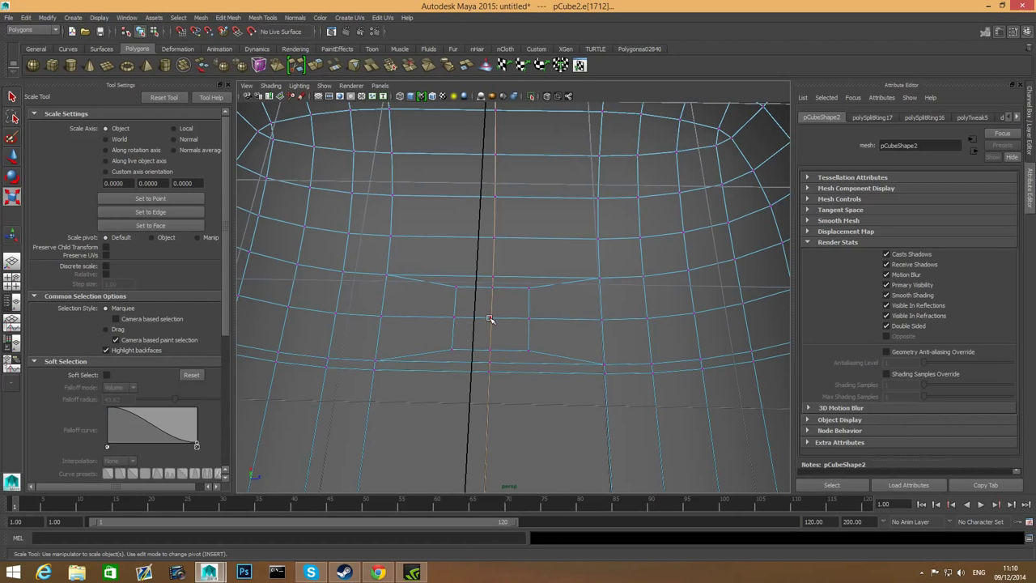
# Select the four faces of the central square and delete them to open a drain hole in the tub floor.
pyautogui.click(490, 318)
pyautogui.keyDown('alt'); pyautogui.moveTo(487, 368); pyautogui.dragTo(491, 361); pyautogui.keyUp('alt')
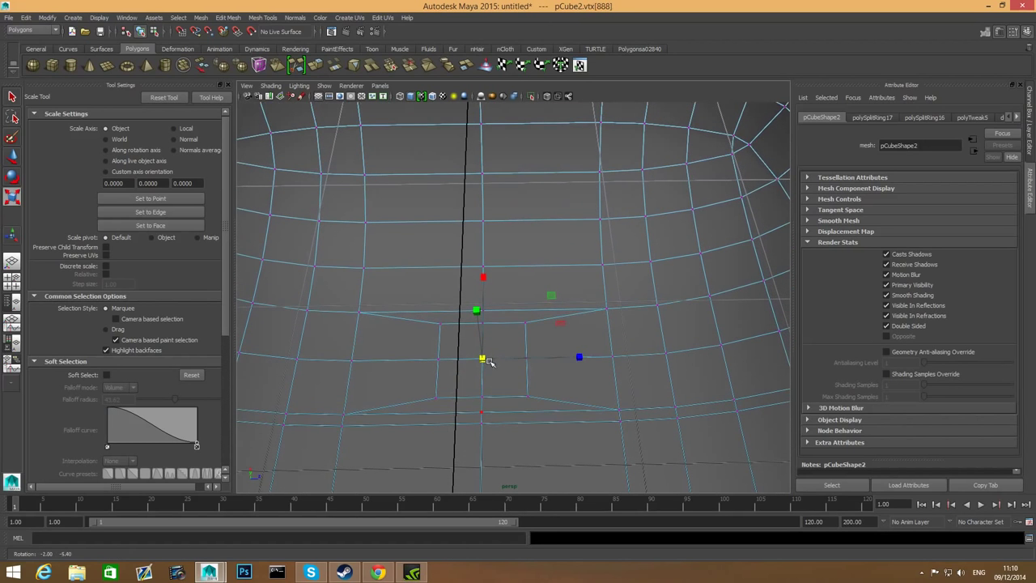
pyautogui.keyDown('alt'); pyautogui.moveTo(492, 357); pyautogui.dragTo(542, 287, button='middle'); pyautogui.keyUp('alt')
pyautogui.keyDown('alt'); pyautogui.moveTo(542, 288); pyautogui.dragTo(517, 363); pyautogui.keyUp('alt')
pyautogui.moveTo(518, 346); pyautogui.dragTo(519, 375, button='right')
pyautogui.click(497, 353)
pyautogui.keyDown('shift'); pyautogui.click(538, 351); pyautogui.keyUp('shift')
pyautogui.keyDown('shift'); pyautogui.click(500, 378); pyautogui.keyUp('shift')
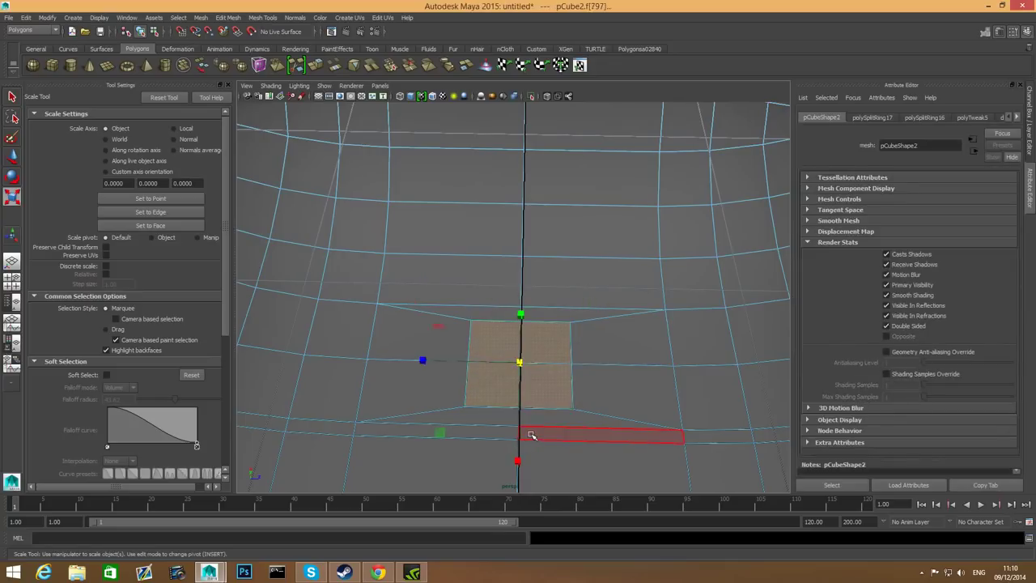
pyautogui.press('Delete')
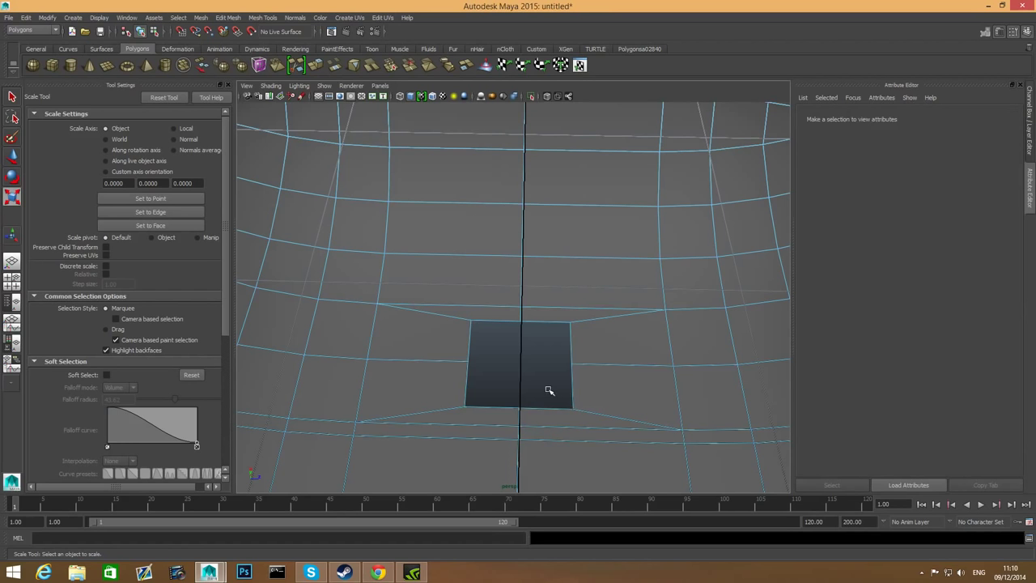
# Compare the drain hole's shape in smoothed and unsmoothed display.
pyautogui.press('3')
pyautogui.keyDown('alt'); pyautogui.moveTo(549, 390); pyautogui.dragTo(502, 344); pyautogui.keyUp('alt')
pyautogui.keyDown('alt'); pyautogui.moveTo(502, 344); pyautogui.dragTo(569, 370, button='right'); pyautogui.keyUp('alt')
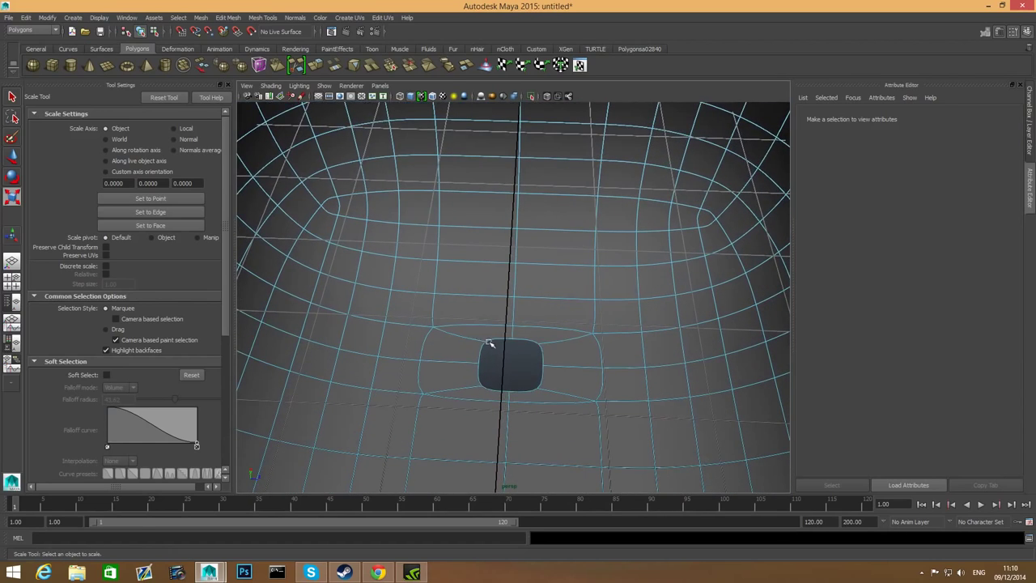
pyautogui.keyDown('alt'); pyautogui.moveTo(488, 362); pyautogui.dragTo(581, 354); pyautogui.keyUp('alt')
pyautogui.keyDown('alt'); pyautogui.moveTo(560, 405); pyautogui.dragTo(567, 358); pyautogui.keyUp('alt')
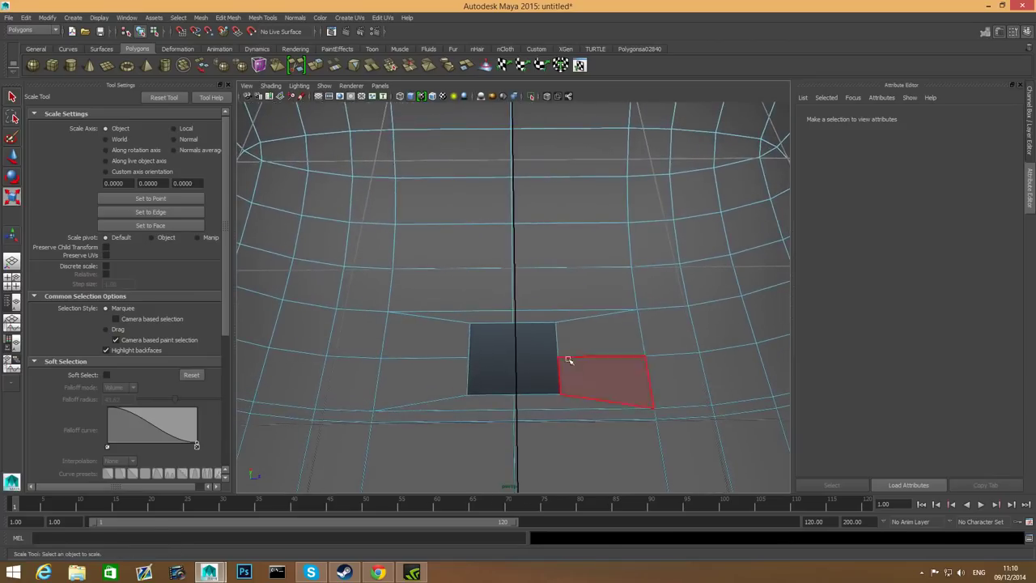
# Select the drain hole's four corner vertices and scale them inward uniformly to form an octagonal opening.
pyautogui.rightClick(569, 340)
pyautogui.moveTo(567, 340); pyautogui.dragTo(507, 340, button='right')
pyautogui.click(556, 323)
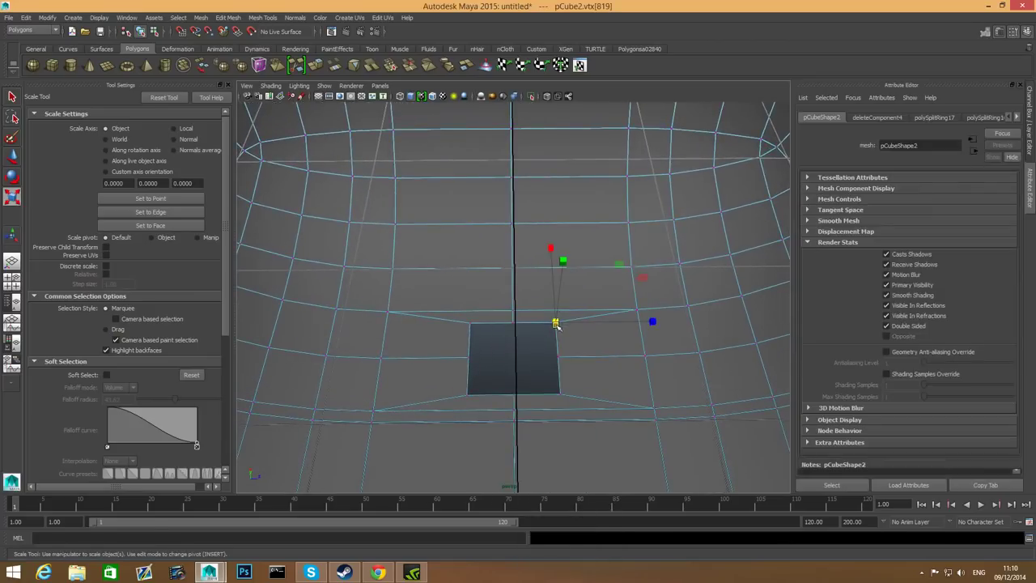
pyautogui.keyDown('shift'); pyautogui.click(472, 323); pyautogui.keyUp('shift')
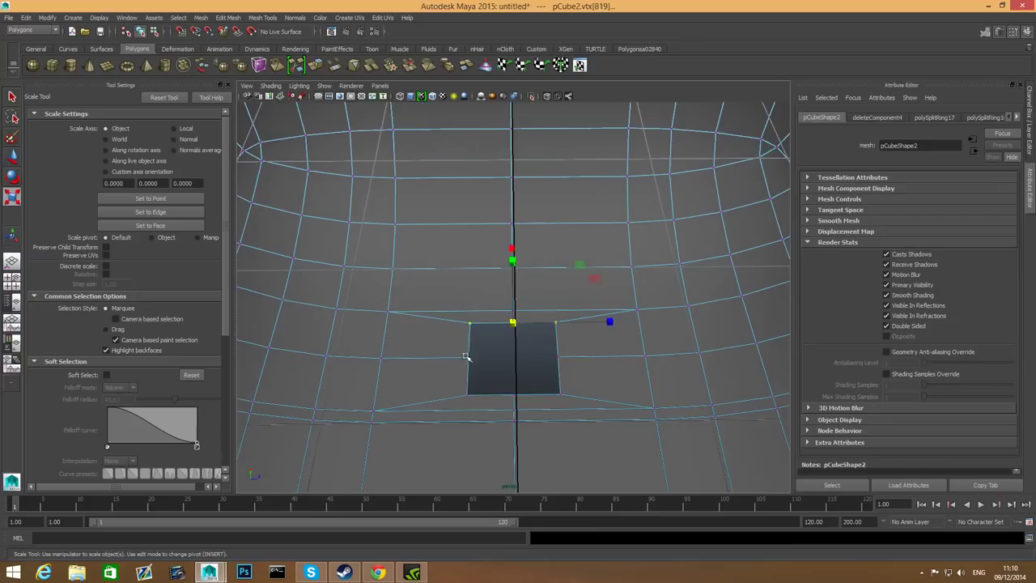
pyautogui.keyDown('shift'); pyautogui.click(466, 394); pyautogui.keyUp('shift')
pyautogui.keyDown('shift'); pyautogui.click(560, 395); pyautogui.keyUp('shift')
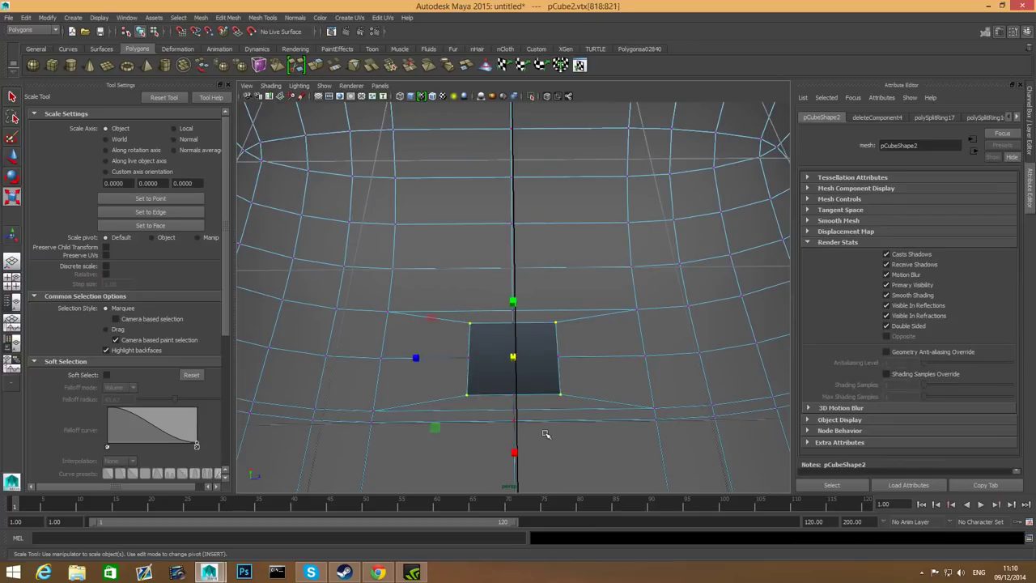
pyautogui.moveTo(514, 357); pyautogui.dragTo(463, 361)
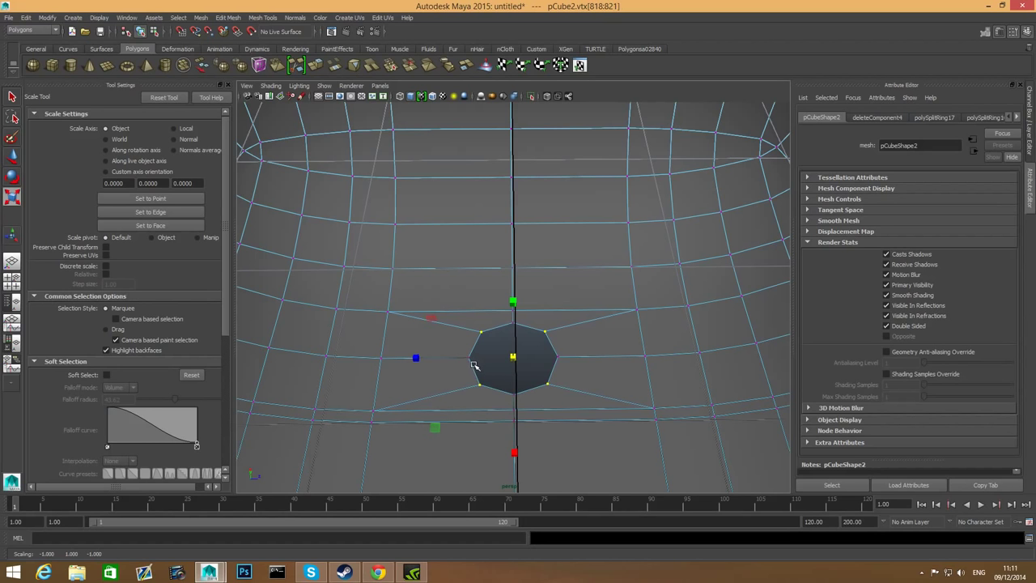
# In smoothed display, select all the drain hole's border vertices and narrow them along Z to make the opening rounder.
pyautogui.press('3')
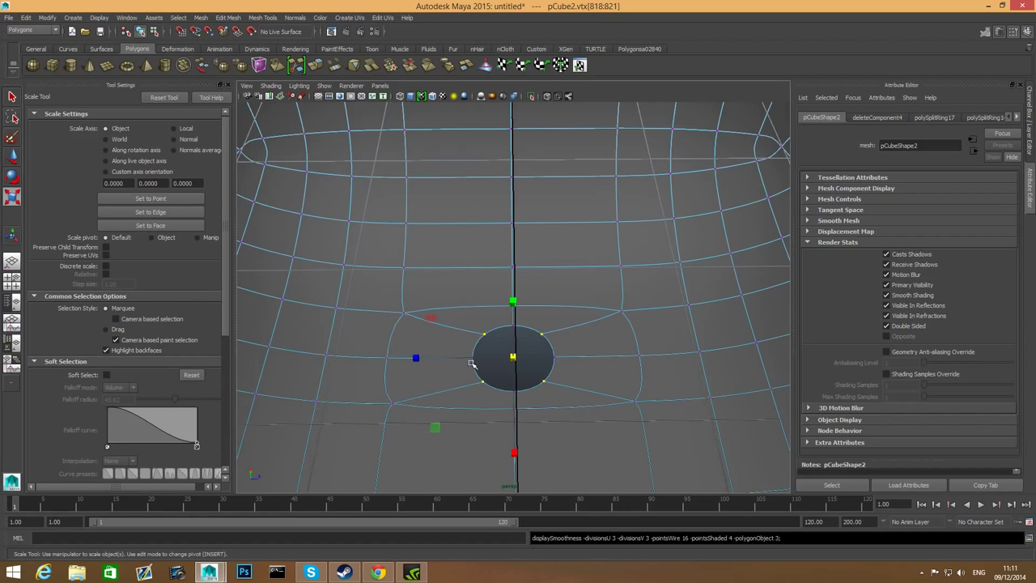
pyautogui.keyDown('alt'); pyautogui.moveTo(513, 378); pyautogui.dragTo(499, 515); pyautogui.keyUp('alt')
pyautogui.keyDown('alt'); pyautogui.moveTo(550, 381); pyautogui.dragTo(516, 315); pyautogui.keyUp('alt')
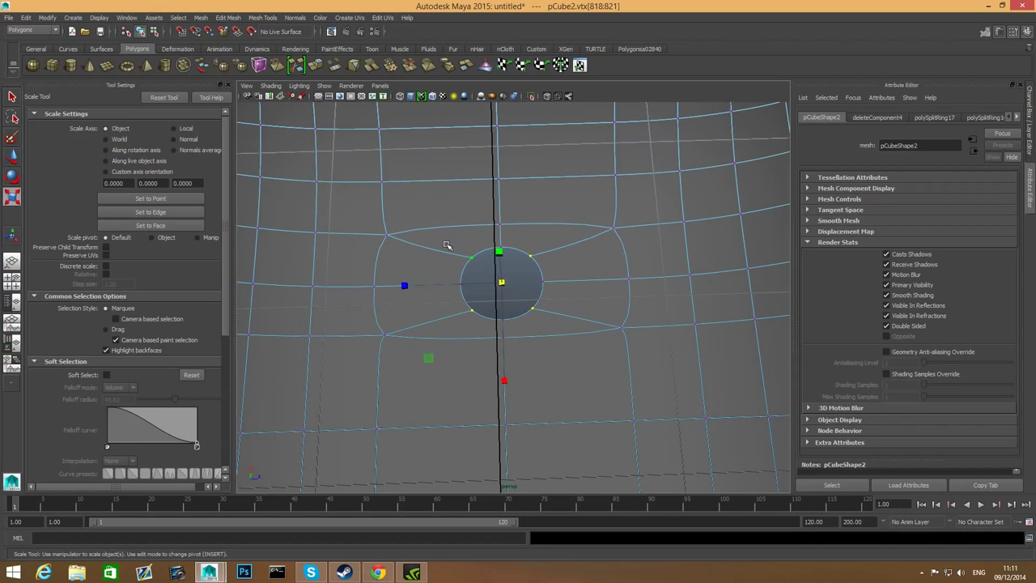
pyautogui.moveTo(446, 244); pyautogui.dragTo(565, 323)
pyautogui.moveTo(414, 283); pyautogui.dragTo(415, 293)
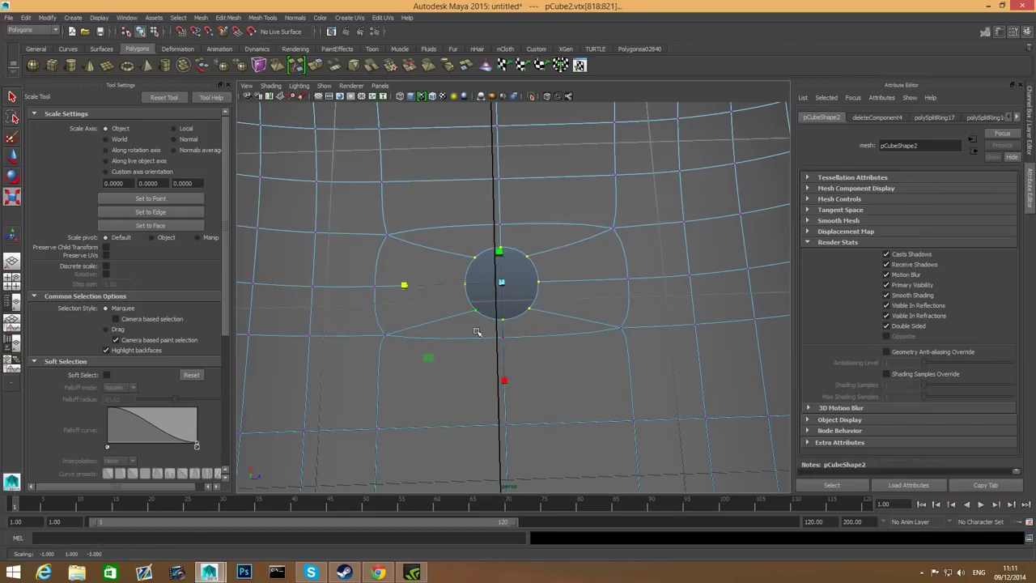
# Return to object mode and switch the tub to unsmoothed display around the drain hole.
pyautogui.moveTo(479, 331); pyautogui.dragTo(485, 355, button='right')
pyautogui.click(523, 329)
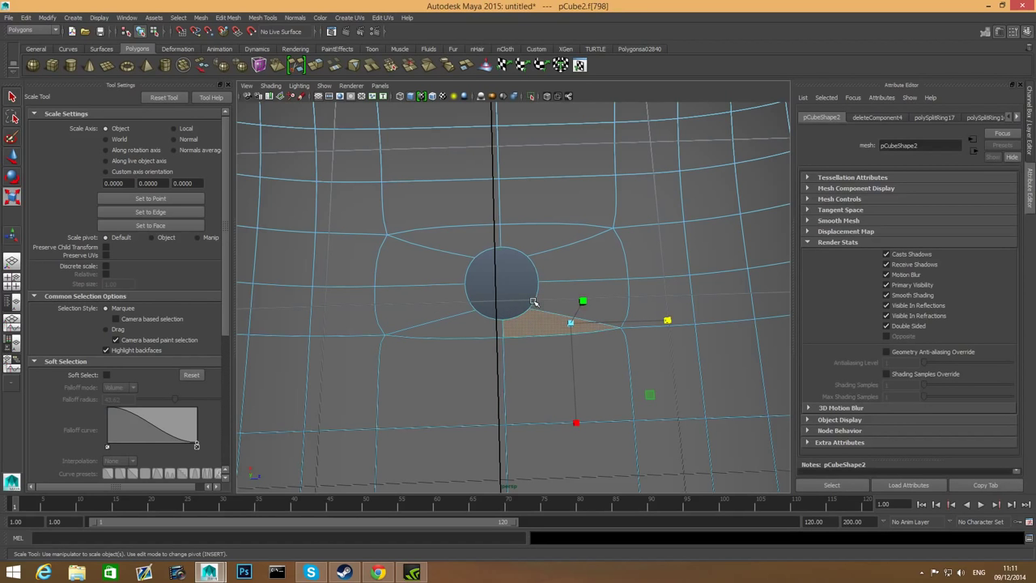
pyautogui.press('F8')
pyautogui.keyDown('alt'); pyautogui.moveTo(529, 303); pyautogui.dragTo(539, 327); pyautogui.keyUp('alt')
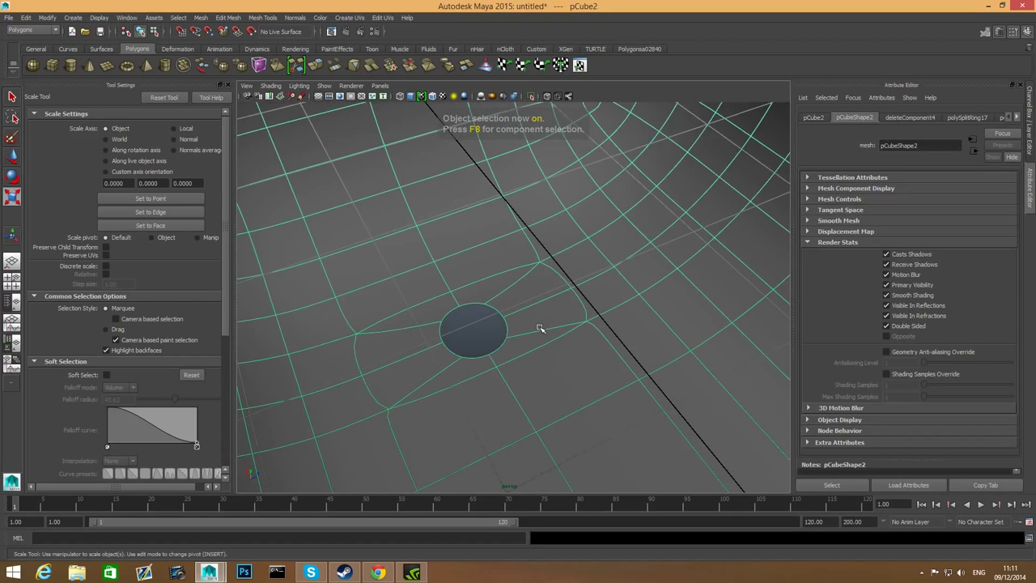
pyautogui.press('1')
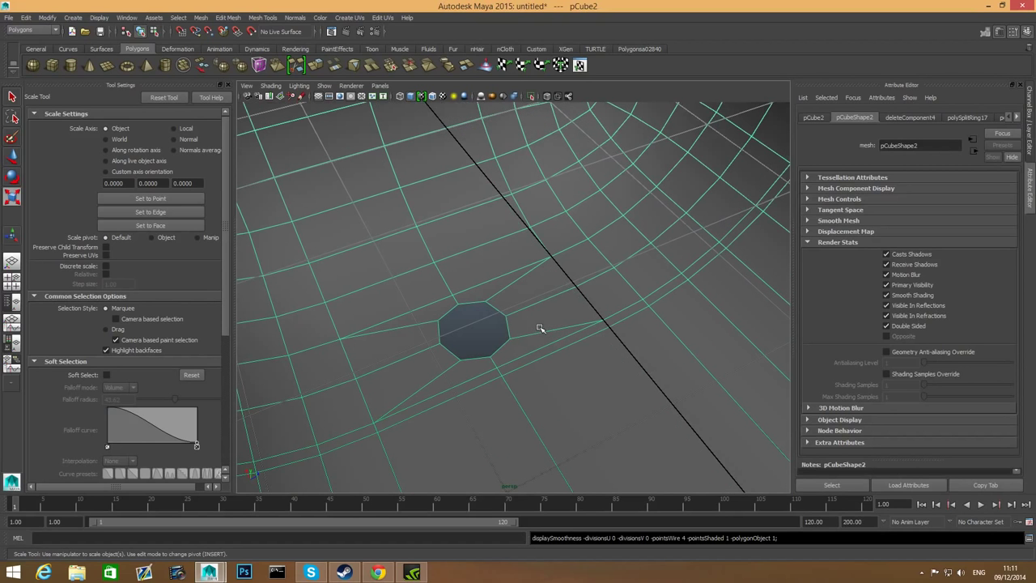
# Select the drain hole's border edge loop and extrude it inward twice as narrow rings, offsetting the second by 0.014.
pyautogui.keyDown('alt'); pyautogui.moveTo(490, 334); pyautogui.dragTo(510, 346); pyautogui.keyUp('alt')
pyautogui.moveTo(596, 305); pyautogui.dragTo(595, 289, button='right')
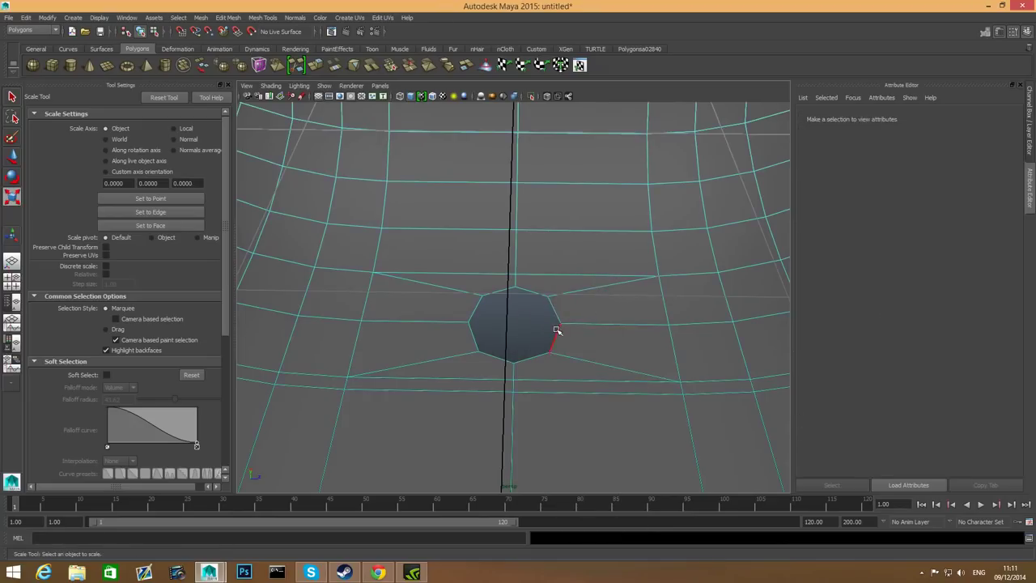
pyautogui.click(556, 331)
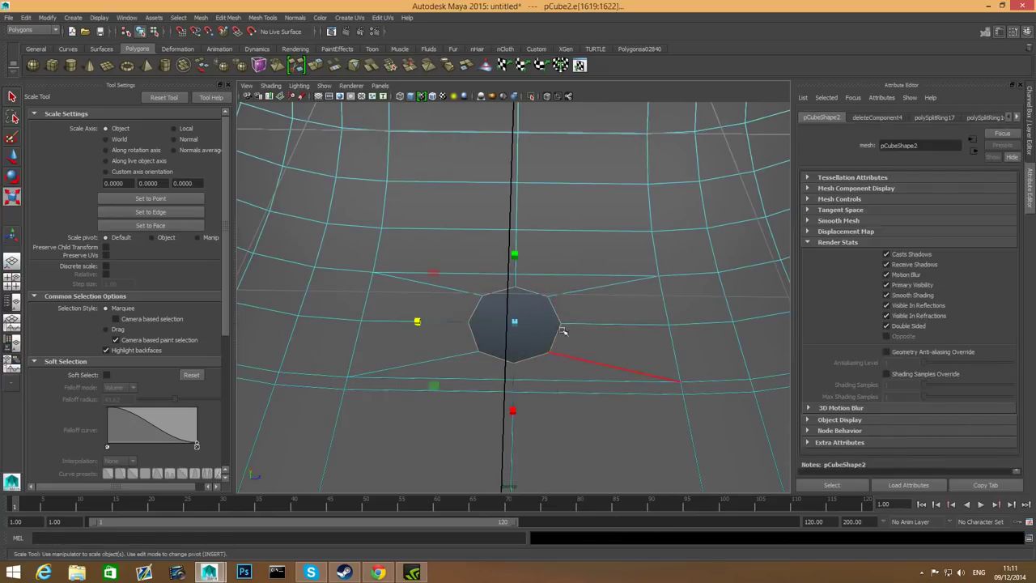
pyautogui.click(316, 66)
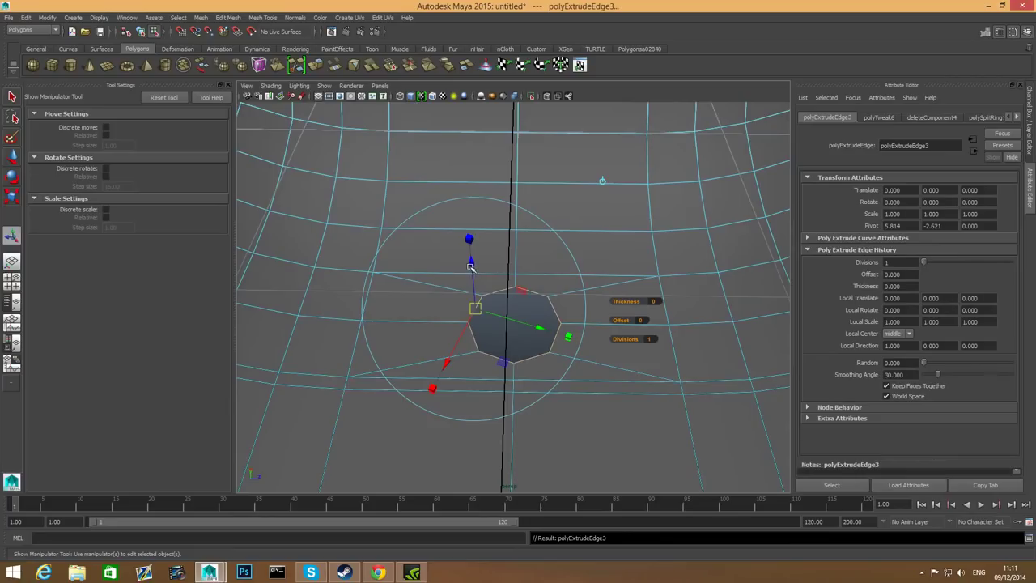
pyautogui.scroll(6, 470, 332)
pyautogui.scroll(-2, 474, 339)
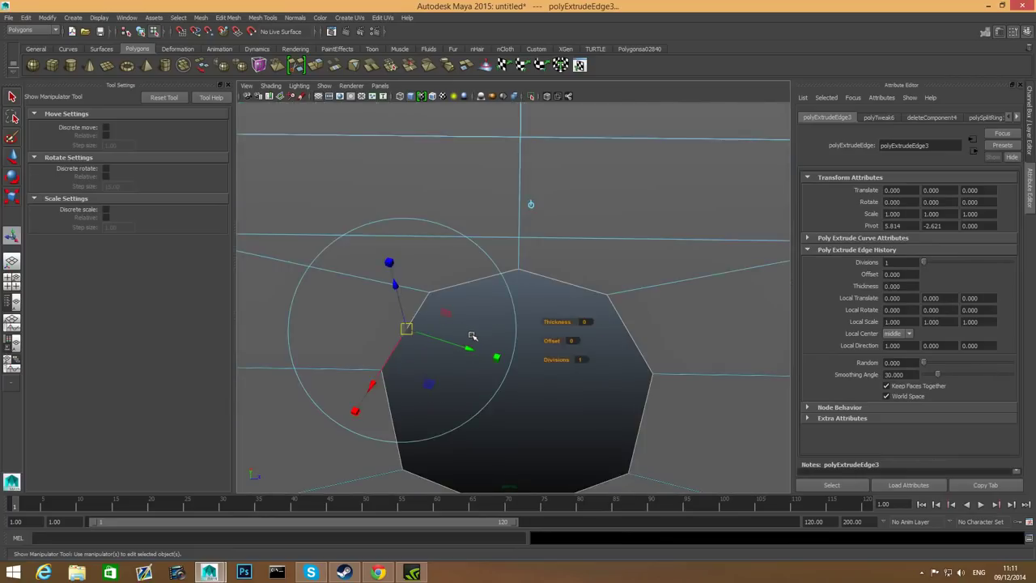
pyautogui.scroll(-3, 462, 344)
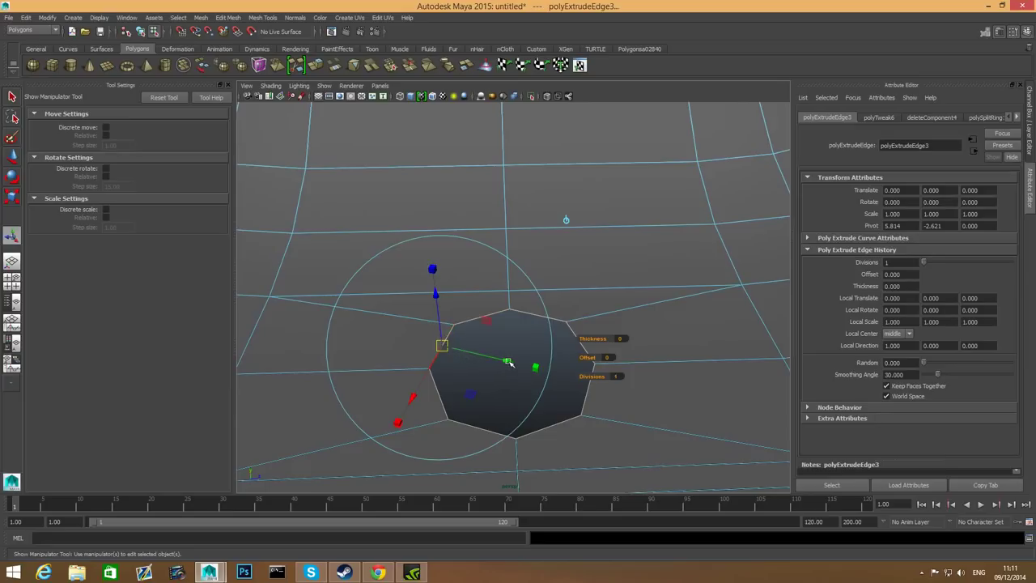
pyautogui.moveTo(507, 362)
pyautogui.mouseDown()
pyautogui.moveTo(522, 363)
pyautogui.moveTo(505, 364)
pyautogui.moveTo(514, 361)
pyautogui.mouseUp()
pyautogui.click(317, 66)
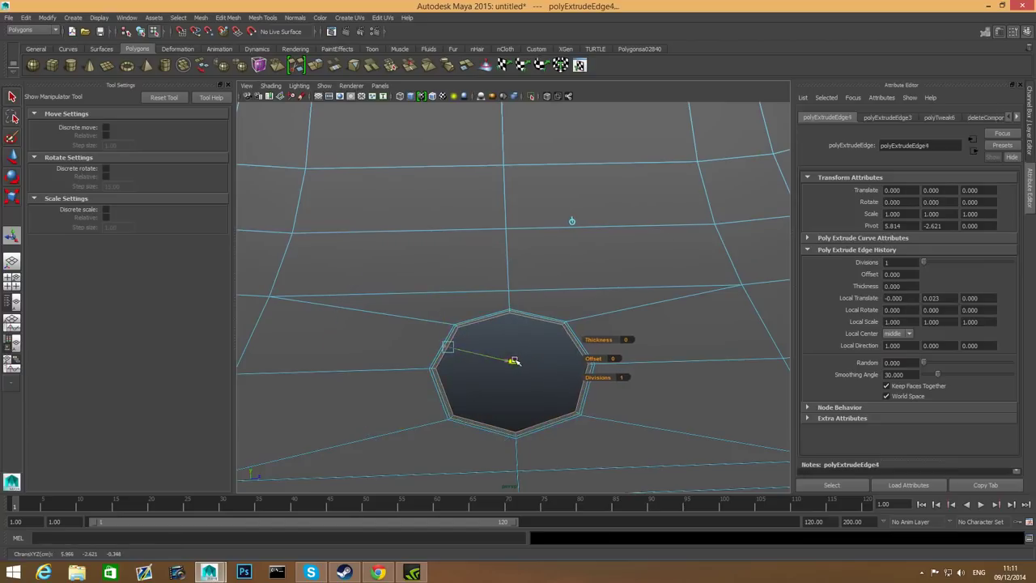
pyautogui.moveTo(515, 361); pyautogui.dragTo(512, 361)
# Extrude the drain hole's inner border edges once more and move them slightly down to start the drain wall.
pyautogui.keyDown('alt'); pyautogui.moveTo(515, 363); pyautogui.dragTo(691, 470, button='right'); pyautogui.keyUp('alt')
pyautogui.keyDown('alt'); pyautogui.moveTo(570, 395); pyautogui.dragTo(572, 354, button='middle'); pyautogui.keyUp('alt')
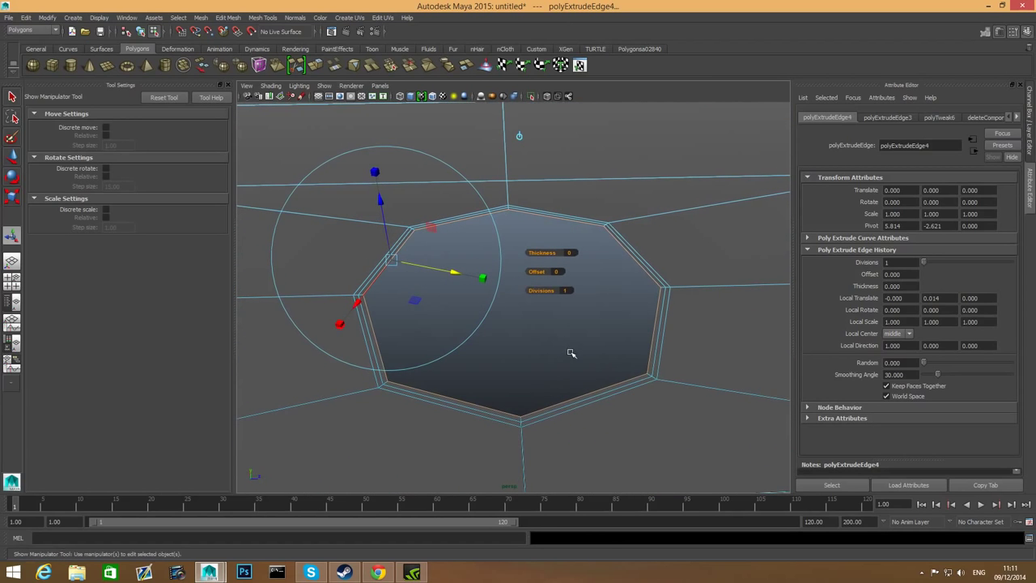
pyautogui.keyDown('alt'); pyautogui.moveTo(571, 354); pyautogui.dragTo(585, 363, button='right'); pyautogui.keyUp('alt')
pyautogui.keyDown('alt'); pyautogui.moveTo(586, 364); pyautogui.dragTo(597, 343); pyautogui.keyUp('alt')
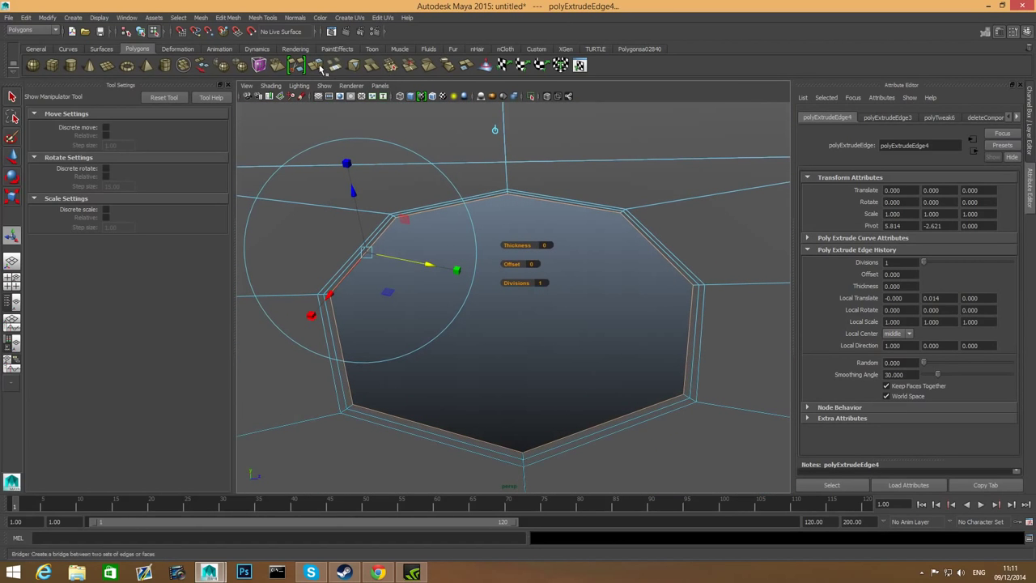
pyautogui.click(318, 66)
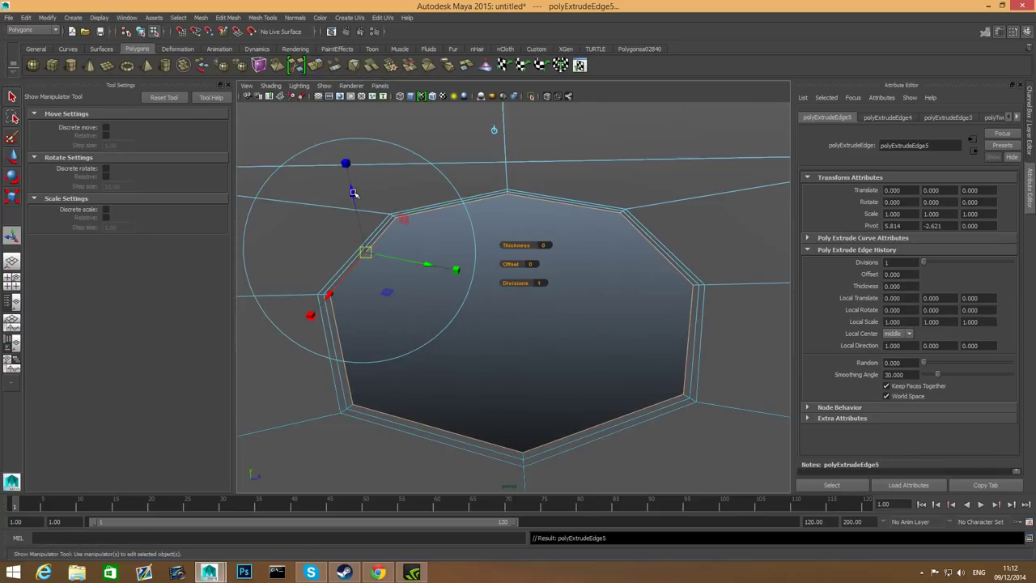
pyautogui.press('w')
pyautogui.moveTo(513, 203); pyautogui.dragTo(519, 203)
# Extrude the drain wall's lower border edges two more times, moving each new loop slightly down.
pyautogui.keyDown('alt'); pyautogui.moveTo(534, 245); pyautogui.dragTo(544, 212); pyautogui.keyUp('alt')
pyautogui.hotkey('ctrl', 'e')
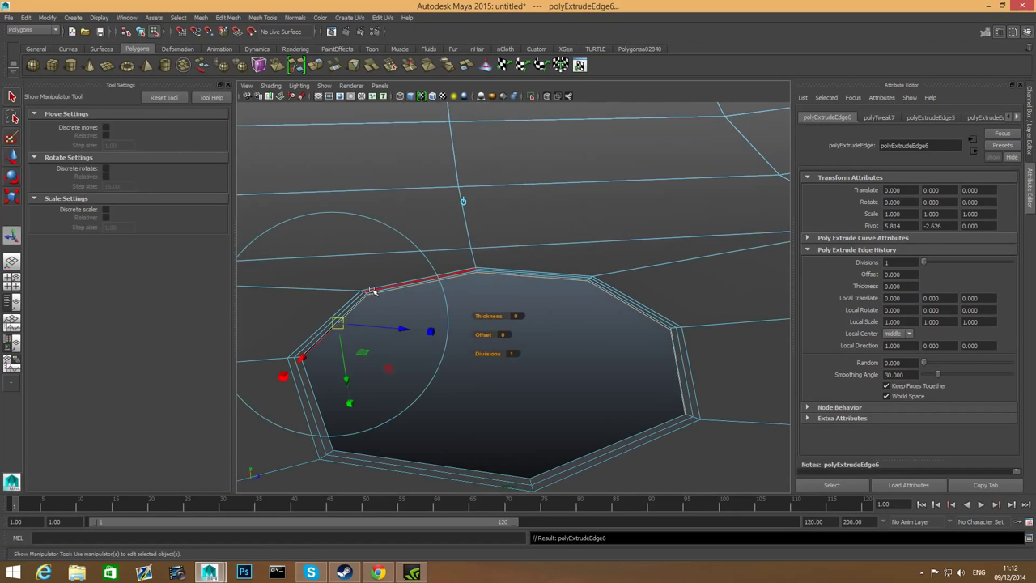
pyautogui.press('w')
pyautogui.moveTo(495, 252); pyautogui.dragTo(496, 253)
pyautogui.click(318, 67)
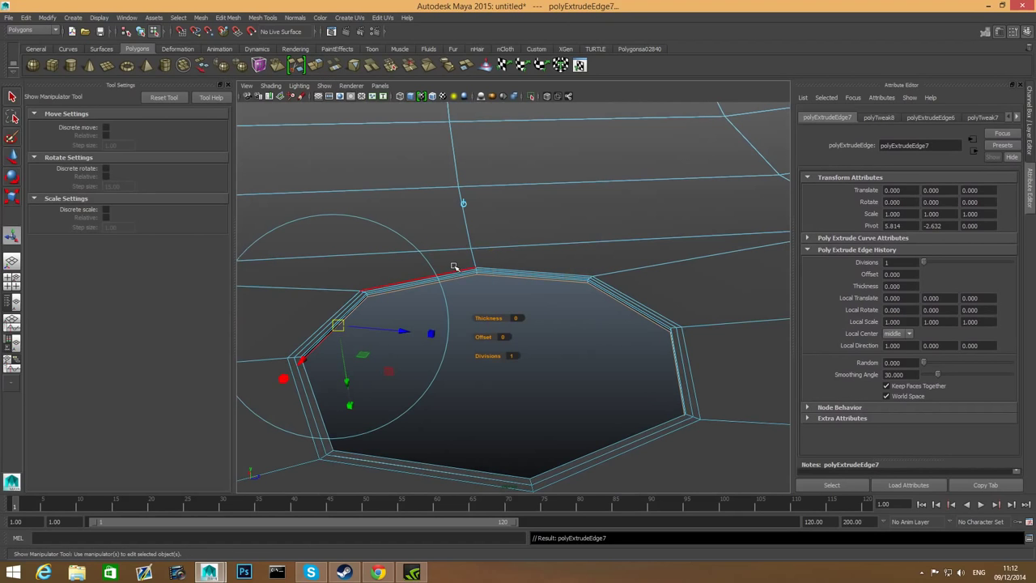
pyautogui.press('w')
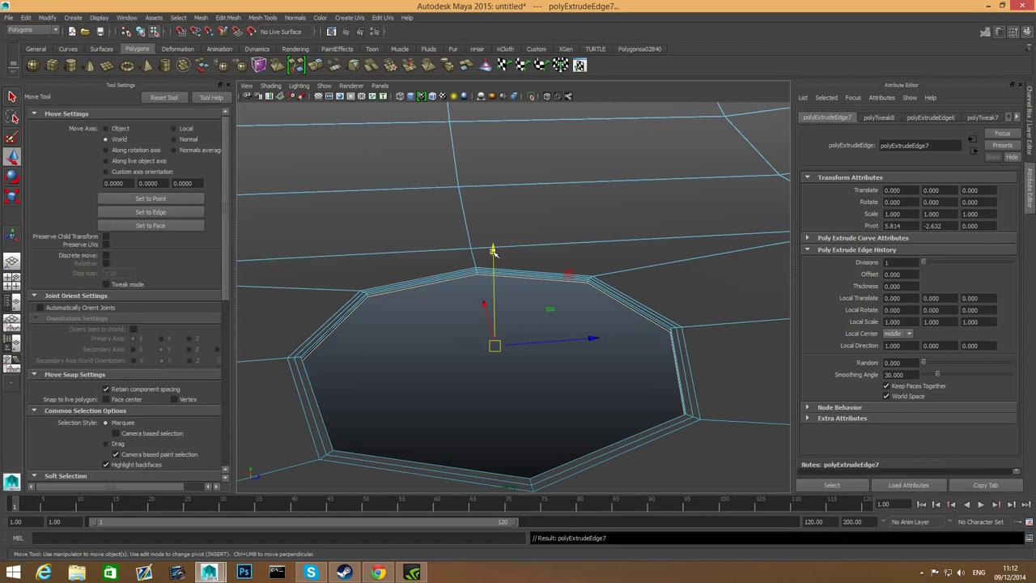
pyautogui.moveTo(493, 252); pyautogui.dragTo(493, 252)
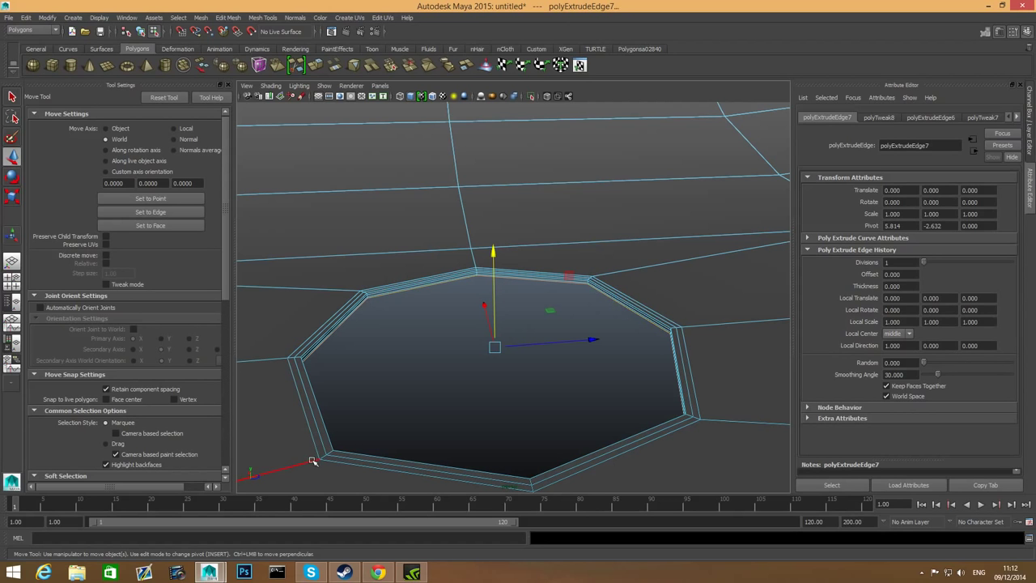
# Inspect the tub and drain from several angles and compare the drain rim in smoothed and unsmoothed display.
pyautogui.scroll(-8, 349, 438)
pyautogui.keyDown('alt'); pyautogui.moveTo(349, 438); pyautogui.dragTo(411, 320); pyautogui.keyUp('alt')
pyautogui.keyDown('alt'); pyautogui.moveTo(411, 344); pyautogui.dragTo(503, 360, button='right'); pyautogui.keyUp('alt')
pyautogui.keyDown('alt'); pyautogui.moveTo(507, 361); pyautogui.dragTo(467, 394); pyautogui.keyUp('alt')
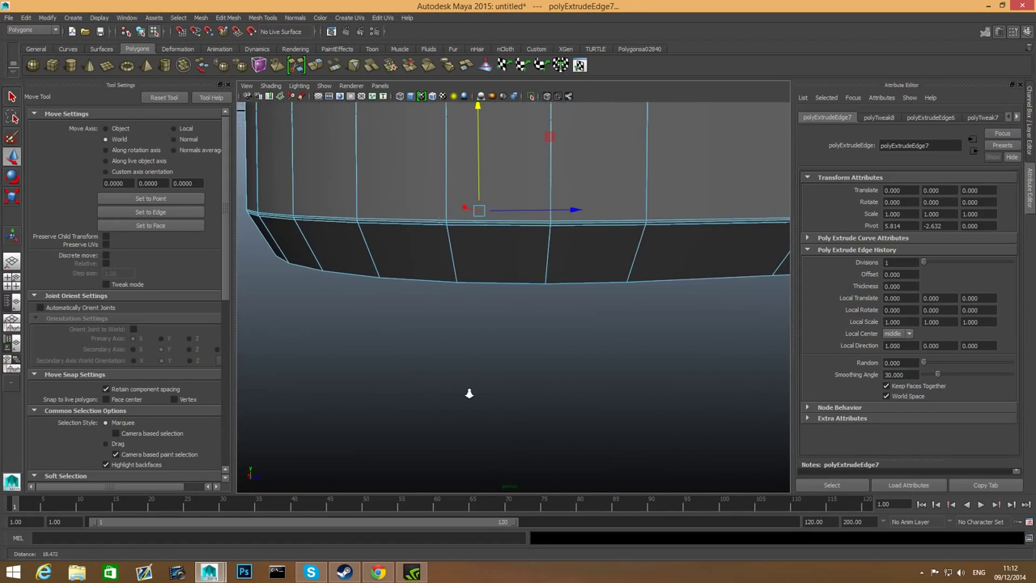
pyautogui.keyDown('alt'); pyautogui.moveTo(467, 394); pyautogui.dragTo(495, 380, button='right'); pyautogui.keyUp('alt')
pyautogui.keyDown('alt'); pyautogui.moveTo(472, 300); pyautogui.dragTo(472, 461, button='middle'); pyautogui.keyUp('alt')
pyautogui.scroll(10, 472, 460)
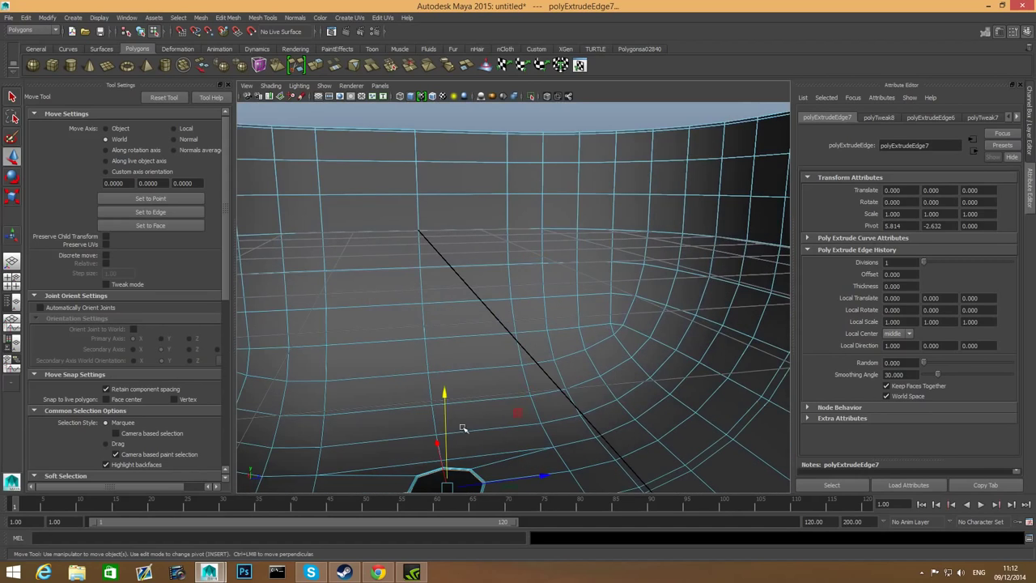
pyautogui.keyDown('alt'); pyautogui.moveTo(465, 427); pyautogui.dragTo(546, 229); pyautogui.keyUp('alt')
pyautogui.scroll(5, 462, 363)
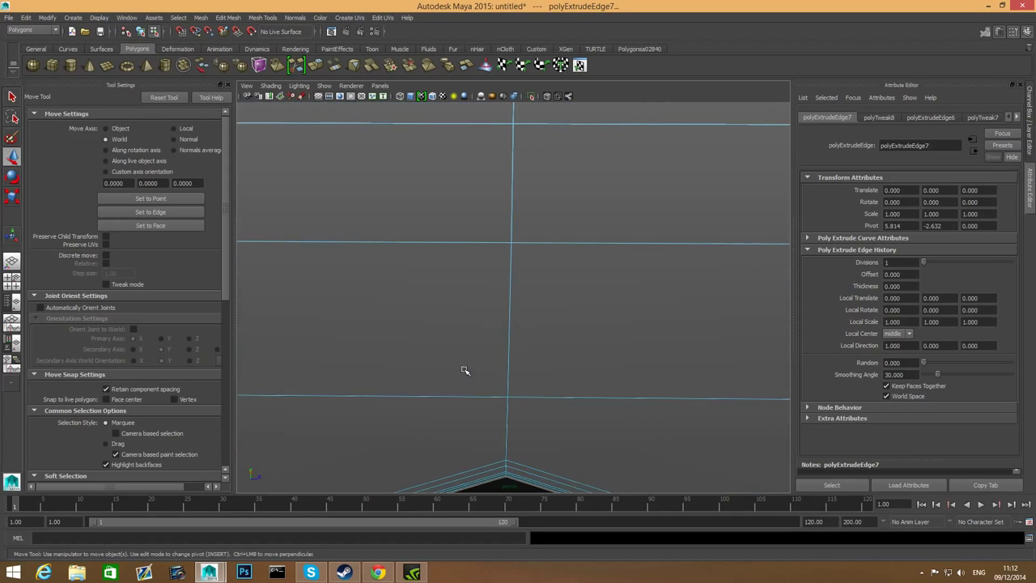
pyautogui.scroll(-2, 463, 370)
pyautogui.keyDown('alt'); pyautogui.moveTo(462, 378); pyautogui.dragTo(481, 171, button='middle'); pyautogui.keyUp('alt')
pyautogui.keyDown('alt'); pyautogui.moveTo(445, 330); pyautogui.dragTo(570, 359, button='right'); pyautogui.keyUp('alt')
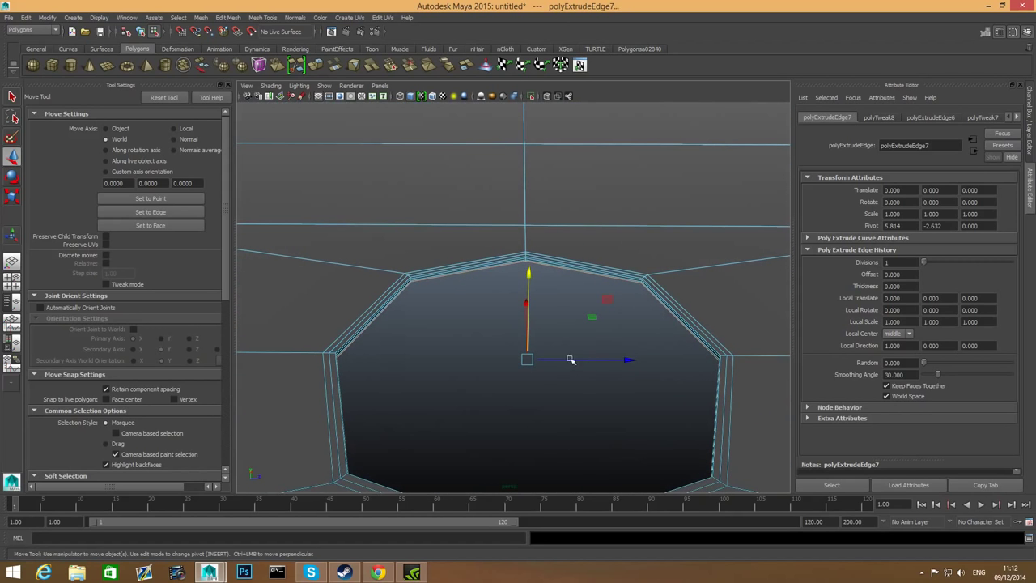
pyautogui.press('3')
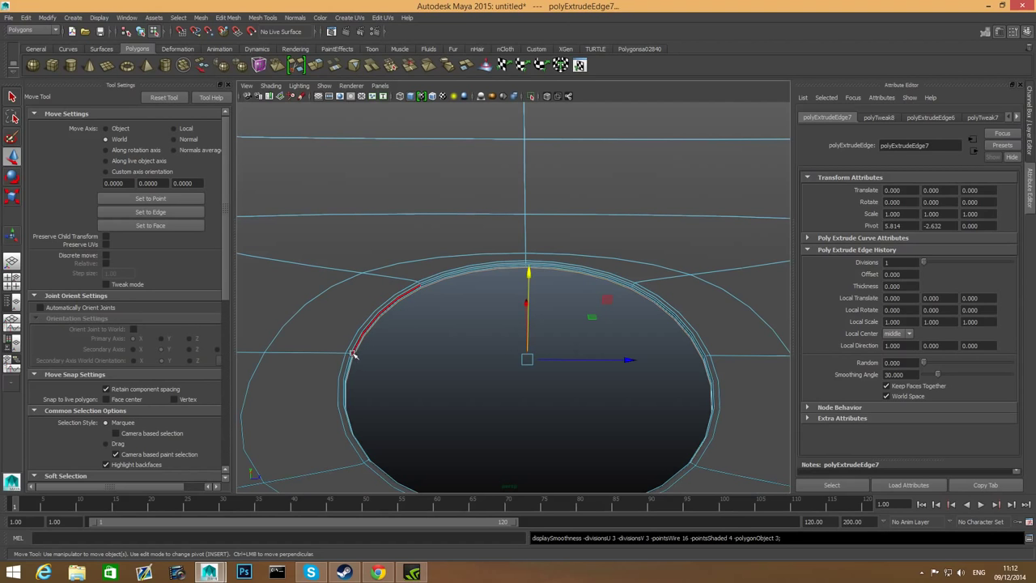
pyautogui.press('1')
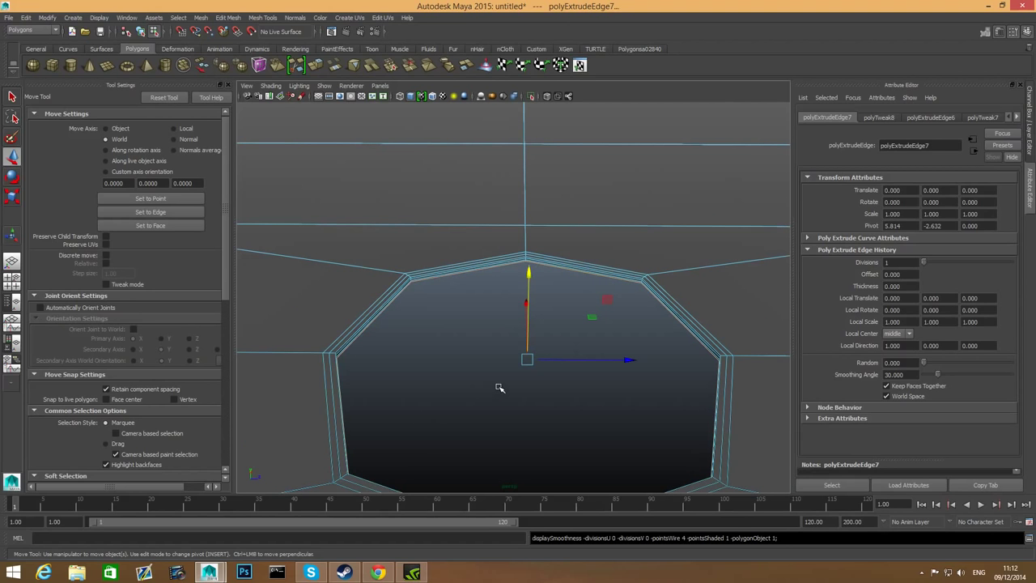
# Extrude the drain wall's bottom border edges inward by 0.006 in local Z to form a small ledge.
pyautogui.moveTo(498, 387)
pyautogui.keyDown('alt'); pyautogui.mouseDown(button='right')
pyautogui.moveTo(548, 406)
pyautogui.moveTo(505, 387)
pyautogui.mouseUp(button='right'); pyautogui.keyUp('alt')
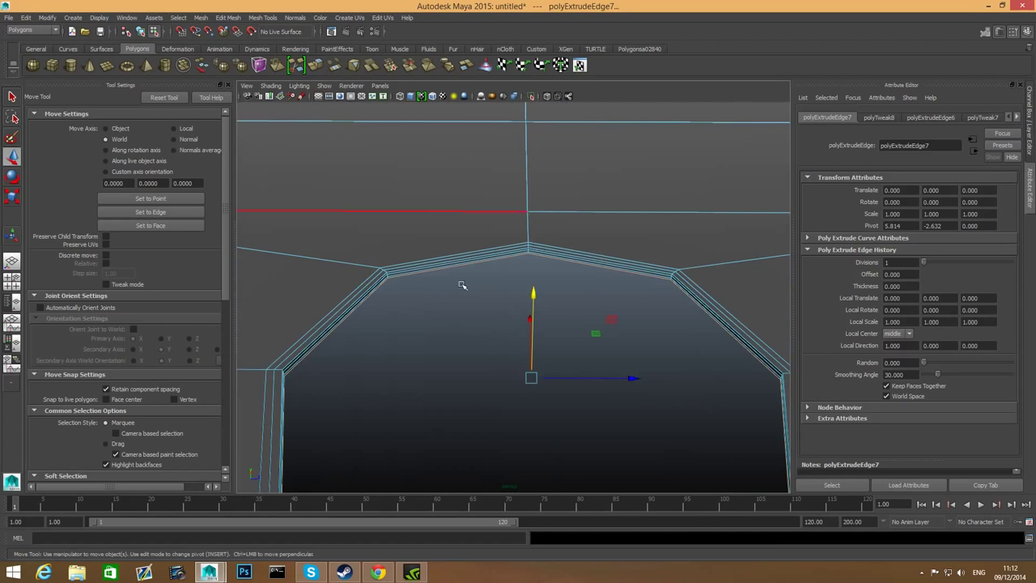
pyautogui.hotkey('ctrl', 'e')
pyautogui.keyDown('alt'); pyautogui.moveTo(726, 358); pyautogui.dragTo(682, 352); pyautogui.keyUp('alt')
pyautogui.keyDown('alt'); pyautogui.moveTo(631, 361); pyautogui.dragTo(664, 369, button='right'); pyautogui.keyUp('alt')
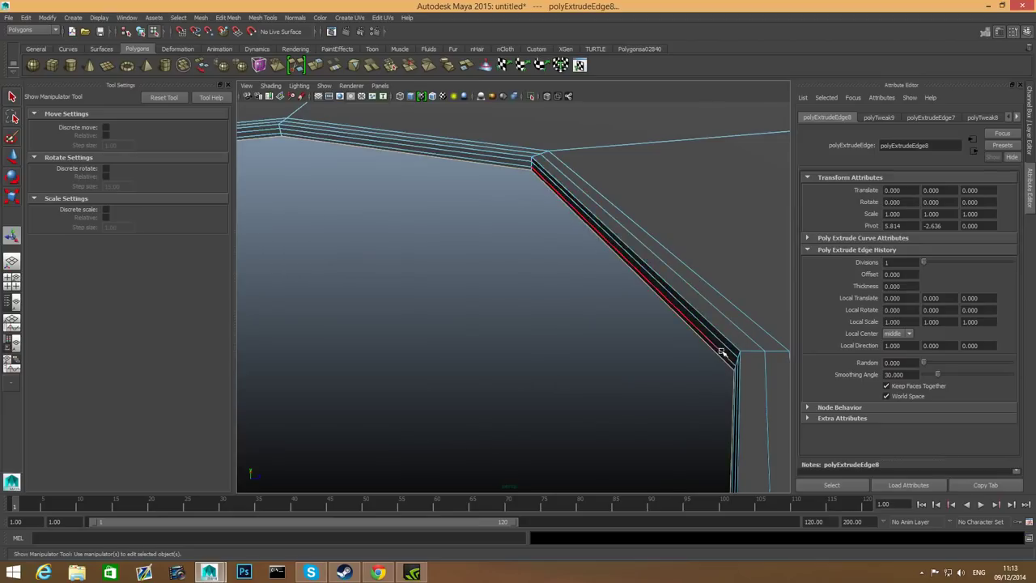
pyautogui.scroll(-3, 720, 357)
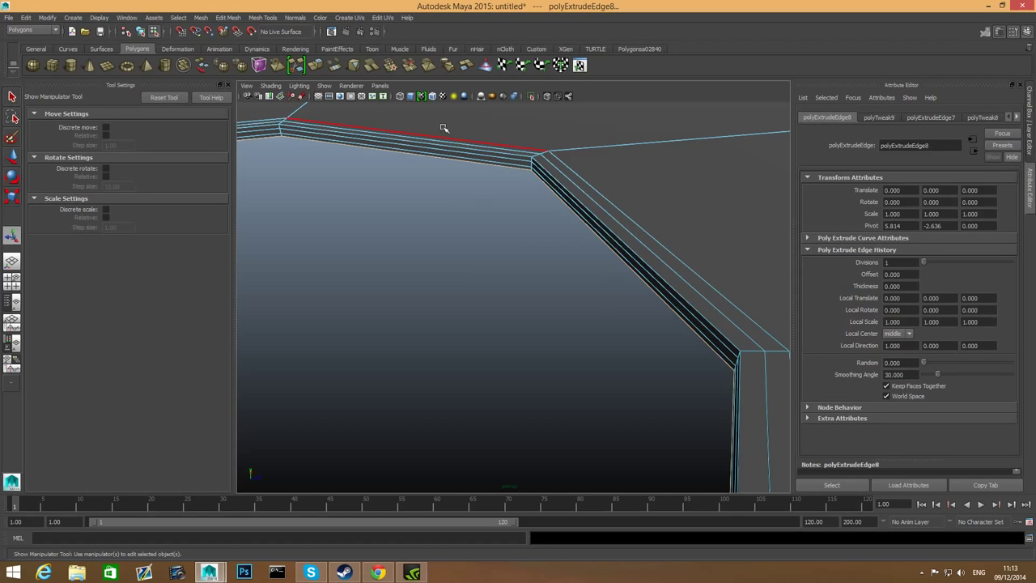
pyautogui.scroll(-5, 446, 335)
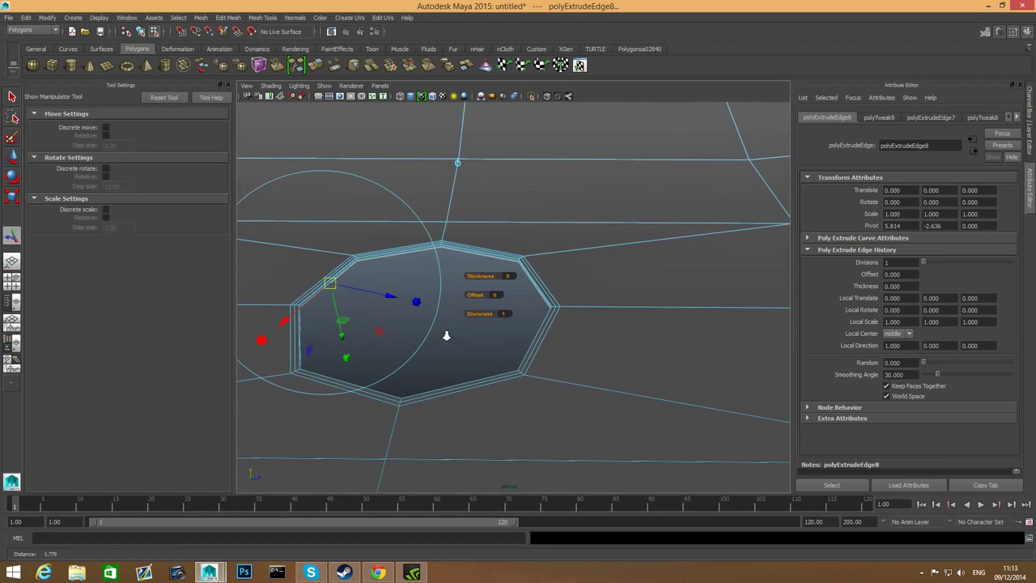
pyautogui.scroll(3, 446, 335)
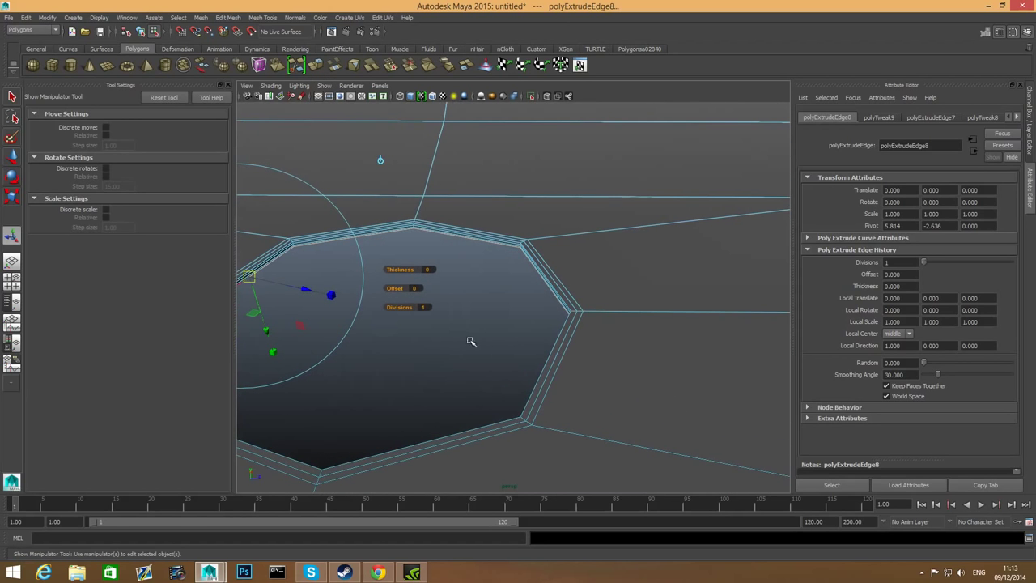
pyautogui.keyDown('alt'); pyautogui.moveTo(524, 356); pyautogui.dragTo(692, 365, button='middle'); pyautogui.keyUp('alt')
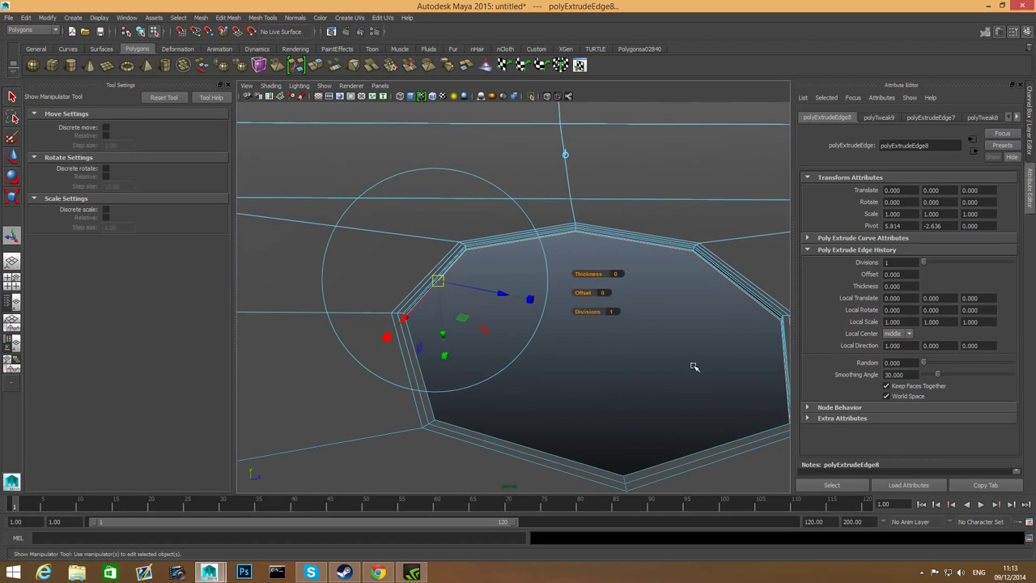
pyautogui.keyDown('alt'); pyautogui.moveTo(590, 387); pyautogui.dragTo(655, 372, button='right'); pyautogui.keyUp('alt')
pyautogui.moveTo(411, 278); pyautogui.dragTo(415, 274)
# Extrude the ledge's inner border edges inward by 0.002, then extrude them again upward by 0.002.
pyautogui.keyDown('alt'); pyautogui.moveTo(293, 244); pyautogui.dragTo(373, 292, button='middle'); pyautogui.keyUp('alt')
pyautogui.keyDown('alt'); pyautogui.moveTo(688, 372); pyautogui.dragTo(425, 329, button='middle'); pyautogui.keyUp('alt')
pyautogui.keyDown('alt'); pyautogui.moveTo(556, 370); pyautogui.dragTo(586, 355); pyautogui.keyUp('alt')
pyautogui.scroll(2, 586, 355)
pyautogui.scroll(-1, 587, 355)
pyautogui.keyDown('alt'); pyautogui.moveTo(499, 353); pyautogui.dragTo(447, 308); pyautogui.keyUp('alt')
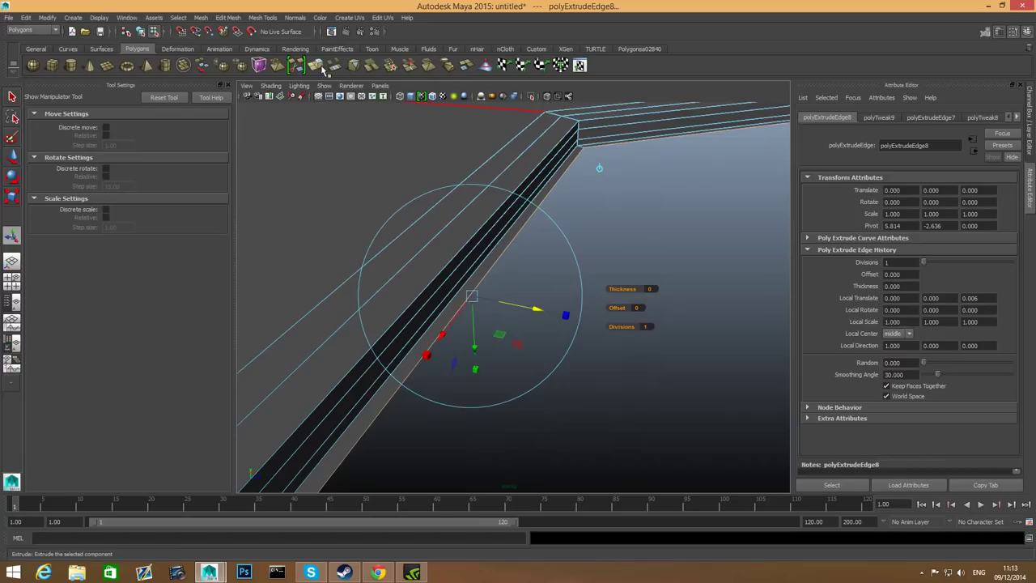
pyautogui.click(322, 69)
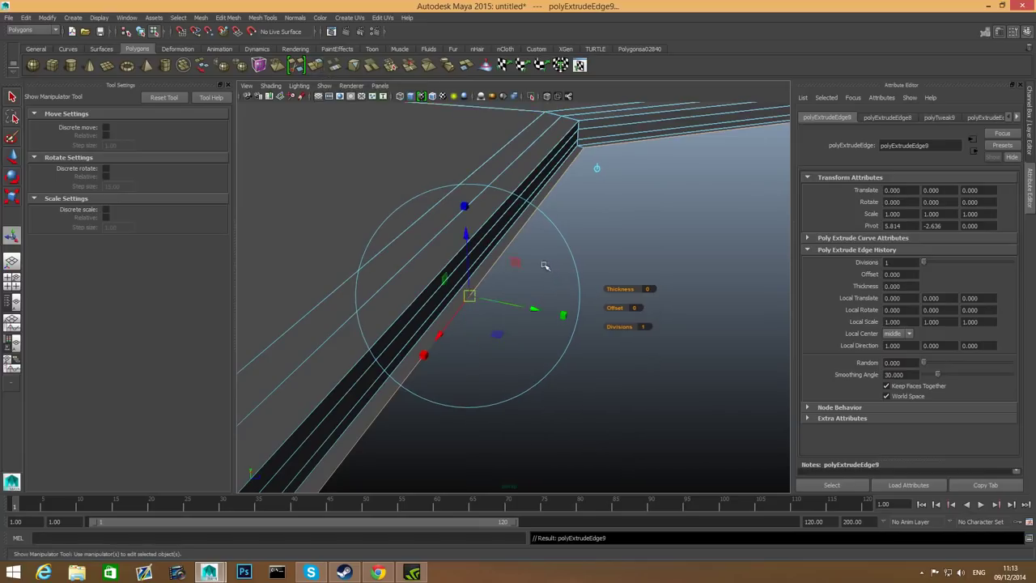
pyautogui.moveTo(535, 312); pyautogui.dragTo(540, 312)
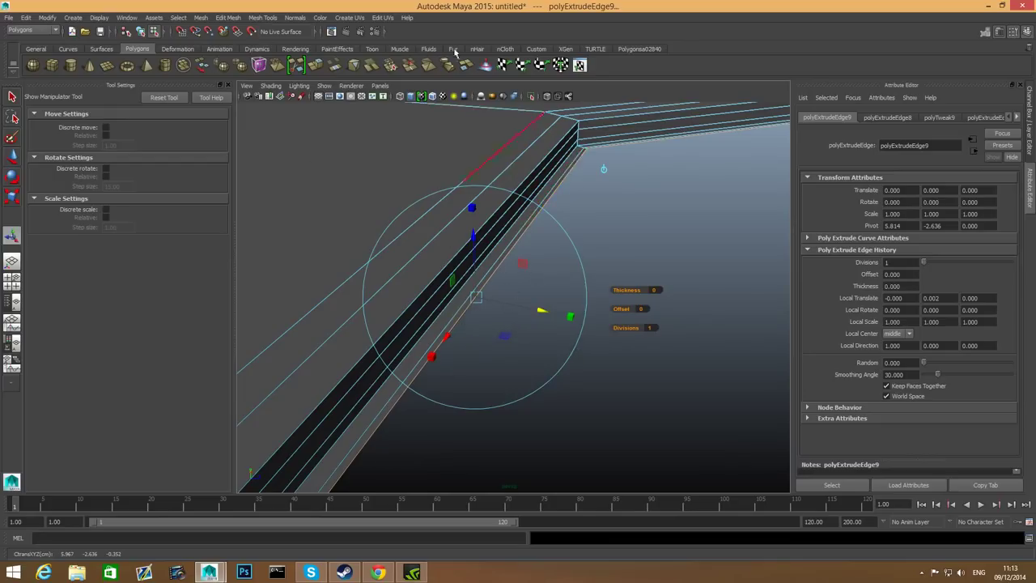
pyautogui.click(318, 70)
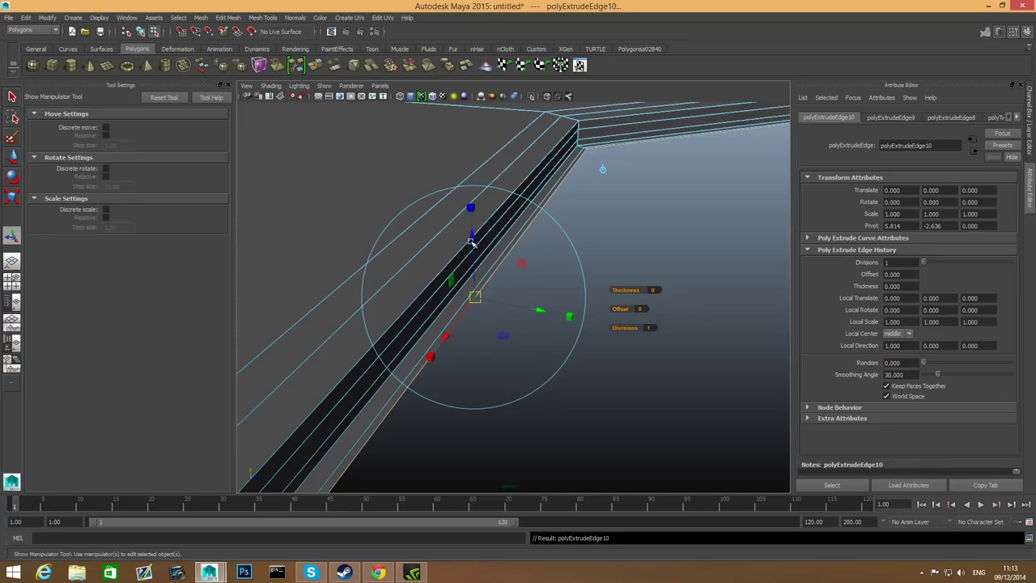
pyautogui.moveTo(472, 241); pyautogui.dragTo(474, 234)
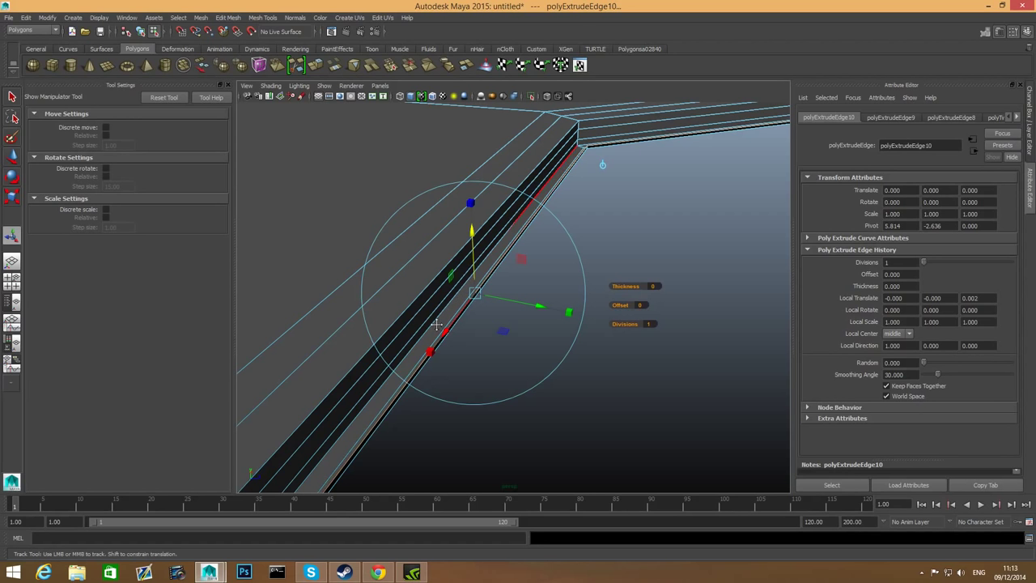
# Return to object mode and insert an edge loop around the drain ledge, close to the base of the drain wall.
pyautogui.moveTo(435, 326)
pyautogui.keyDown('alt'); pyautogui.mouseDown(button='middle')
pyautogui.moveTo(438, 314)
pyautogui.moveTo(433, 340)
pyautogui.mouseUp(button='middle'); pyautogui.keyUp('alt')
pyautogui.keyDown('alt'); pyautogui.moveTo(432, 340); pyautogui.dragTo(427, 331, button='right'); pyautogui.keyUp('alt')
pyautogui.press('F8')
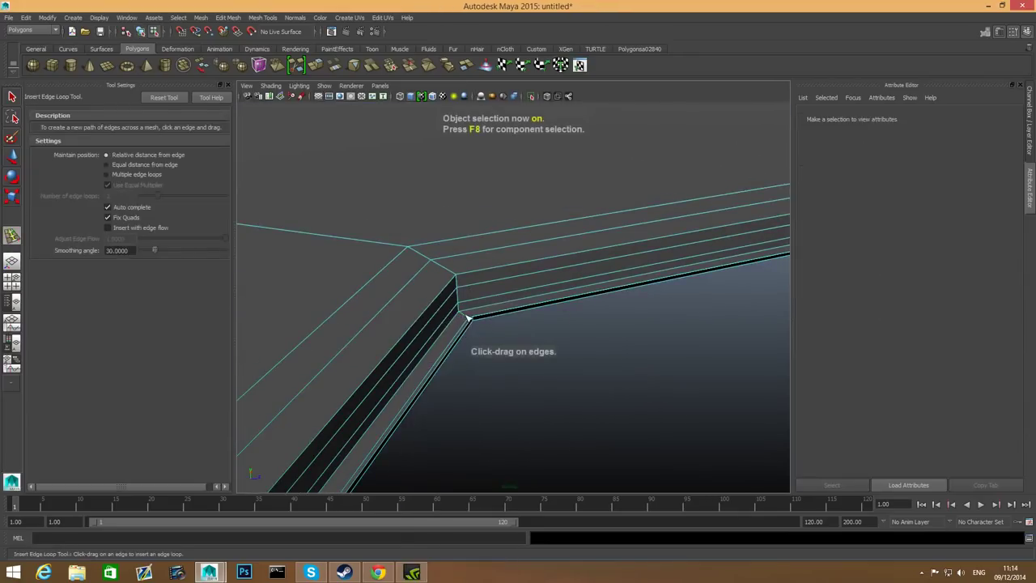
pyautogui.moveTo(466, 319); pyautogui.dragTo(465, 316)
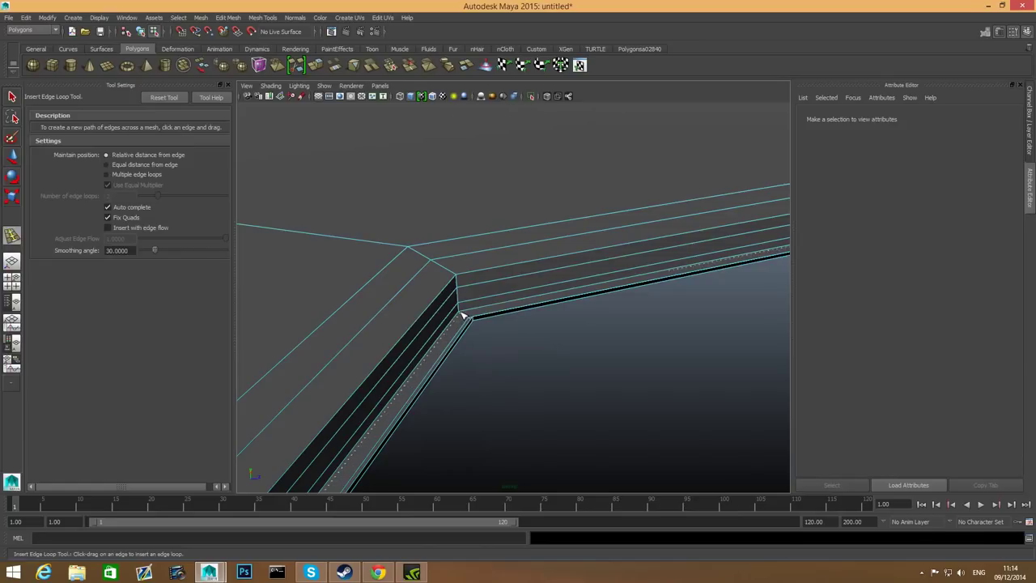
# Insert another supporting edge loop along the narrow drain ledge, just inside its corner with the drain wall.
pyautogui.moveTo(465, 316); pyautogui.dragTo(466, 317)
pyautogui.scroll(4, 462, 335)
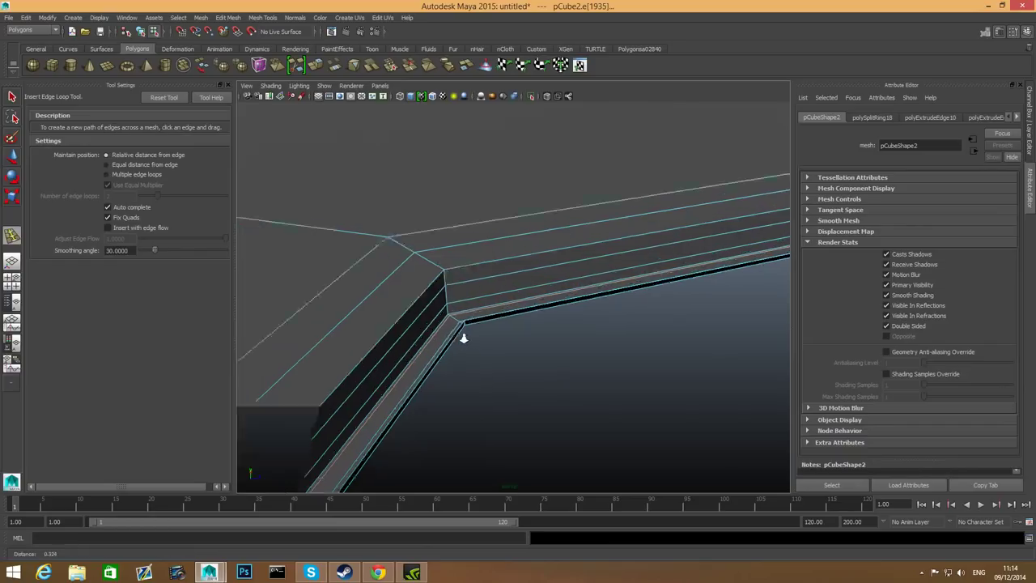
pyautogui.scroll(-3, 461, 337)
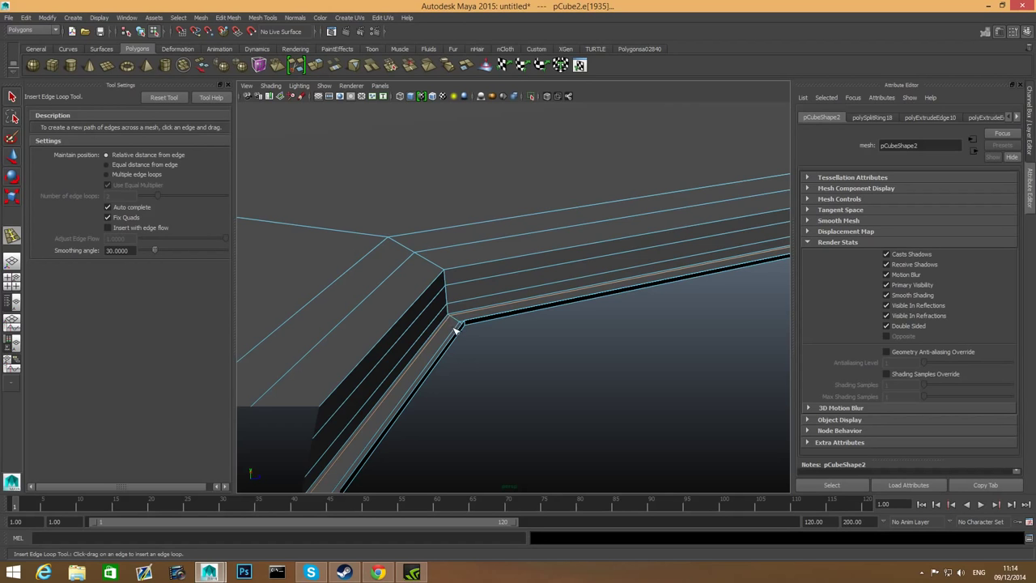
pyautogui.keyDown('alt'); pyautogui.moveTo(473, 344); pyautogui.dragTo(508, 354); pyautogui.keyUp('alt')
pyautogui.keyDown('alt'); pyautogui.moveTo(508, 353); pyautogui.dragTo(502, 347, button='right'); pyautogui.keyUp('alt')
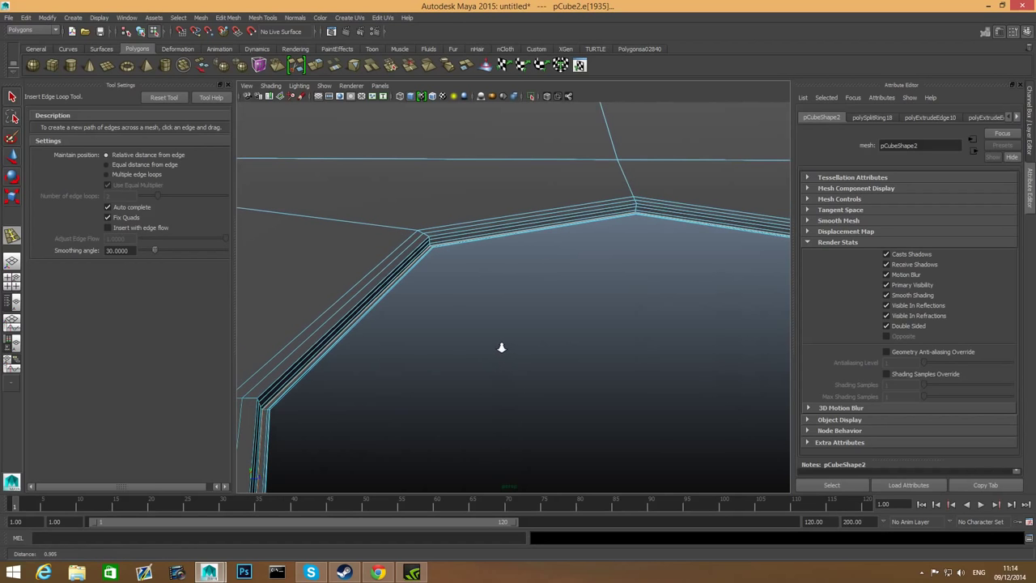
pyautogui.keyDown('alt'); pyautogui.moveTo(458, 261); pyautogui.dragTo(478, 282, button='right'); pyautogui.keyUp('alt')
pyautogui.keyDown('alt'); pyautogui.moveTo(478, 284); pyautogui.dragTo(490, 294); pyautogui.keyUp('alt')
# Select the innermost border edge loop of the drain ledge in edge mode and extrude it upward by about 0.009.
pyautogui.rightClick(444, 327)
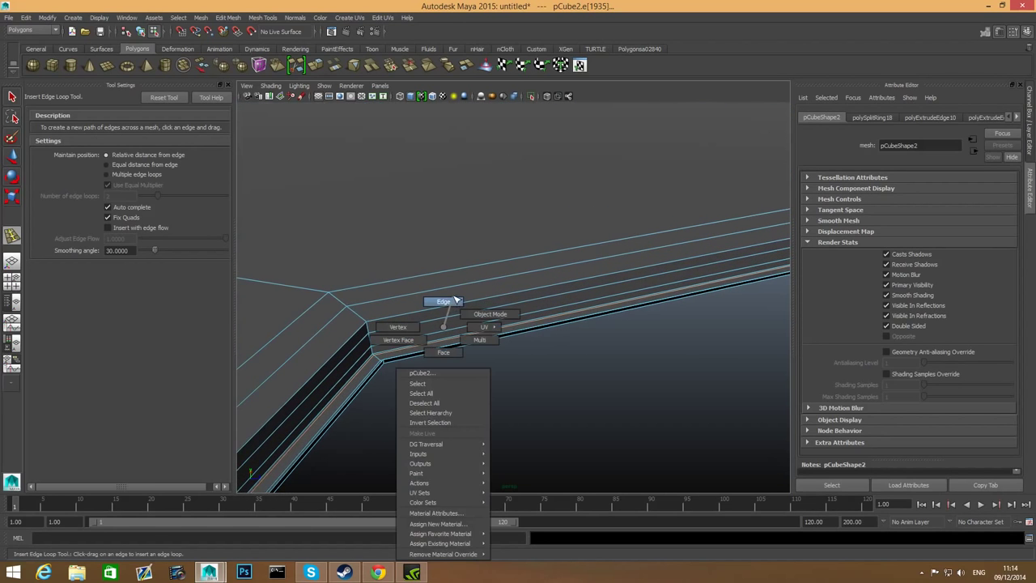
pyautogui.click(443, 302)
pyautogui.press('q')
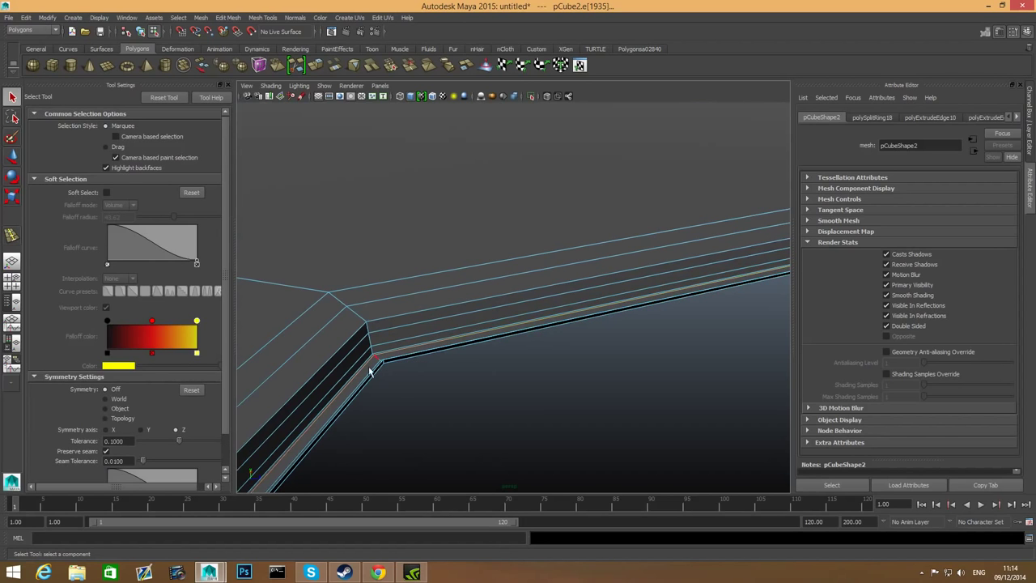
pyautogui.keyDown('alt'); pyautogui.moveTo(371, 403); pyautogui.dragTo(356, 374); pyautogui.keyUp('alt')
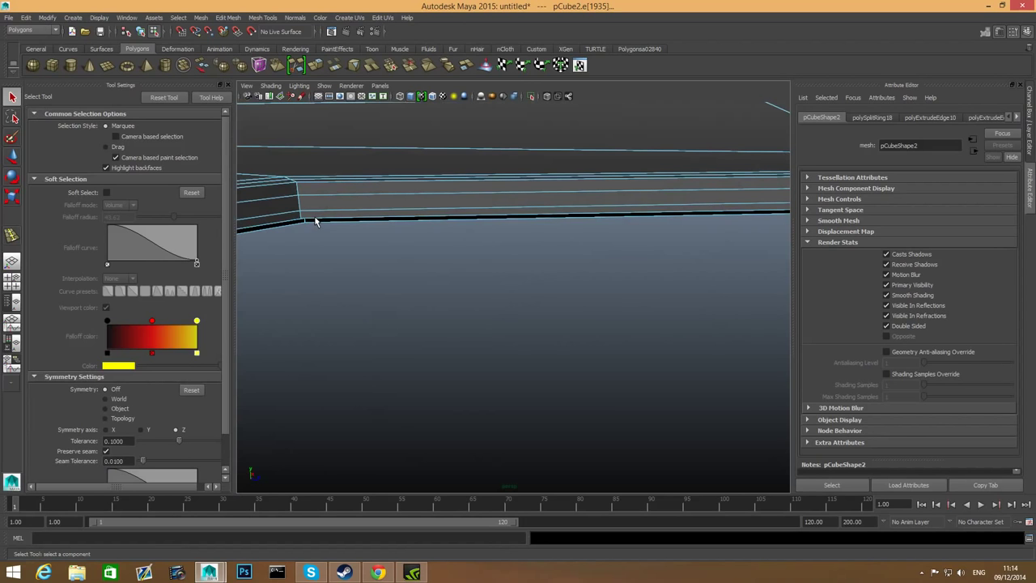
pyautogui.doubleClick(318, 219)
pyautogui.scroll(-8, 462, 286)
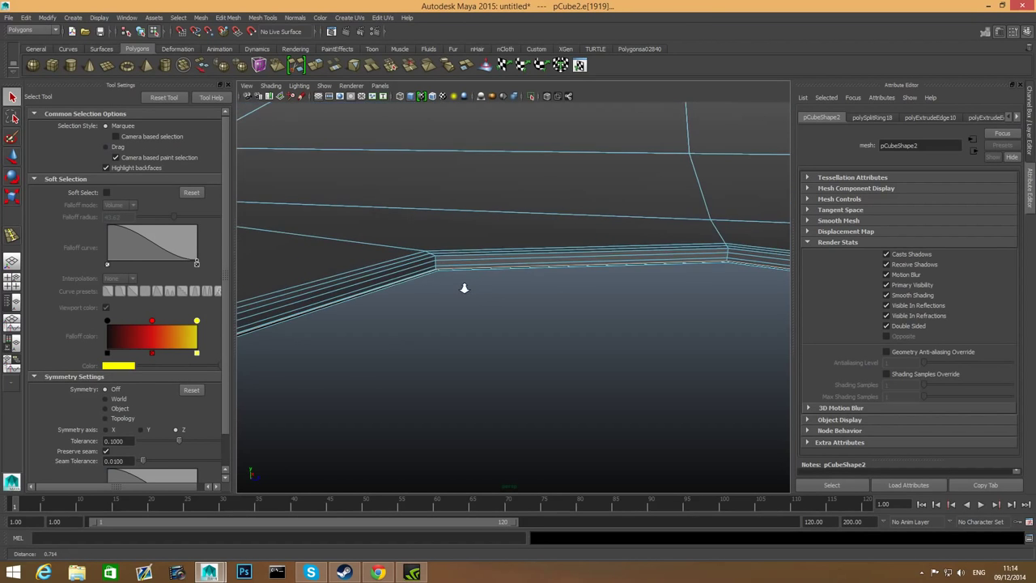
pyautogui.click(321, 70)
pyautogui.moveTo(428, 418)
pyautogui.keyDown('alt'); pyautogui.mouseDown(button='middle')
pyautogui.moveTo(390, 394)
pyautogui.moveTo(416, 412)
pyautogui.mouseUp(button='middle'); pyautogui.keyUp('alt')
pyautogui.keyDown('alt'); pyautogui.moveTo(416, 412); pyautogui.dragTo(515, 451, button='right'); pyautogui.keyUp('alt')
pyautogui.keyDown('alt'); pyautogui.moveTo(407, 401); pyautogui.dragTo(456, 386, button='middle'); pyautogui.keyUp('alt')
pyautogui.keyDown('alt'); pyautogui.moveTo(456, 386); pyautogui.dragTo(433, 382, button='right'); pyautogui.keyUp('alt')
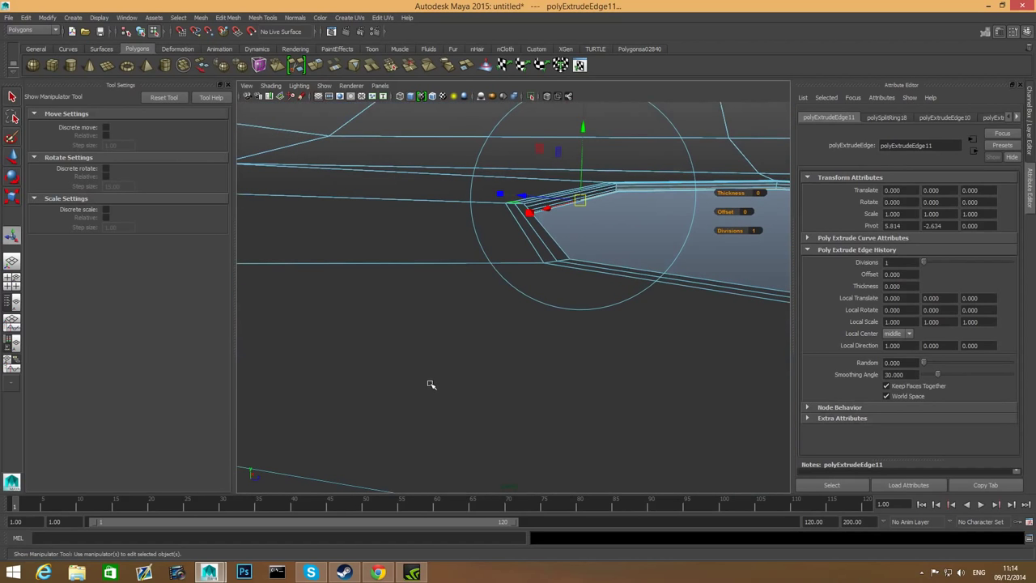
pyautogui.keyDown('alt'); pyautogui.moveTo(431, 385); pyautogui.dragTo(456, 377); pyautogui.keyUp('alt')
pyautogui.keyDown('alt'); pyautogui.moveTo(421, 361); pyautogui.dragTo(595, 404, button='right'); pyautogui.keyUp('alt')
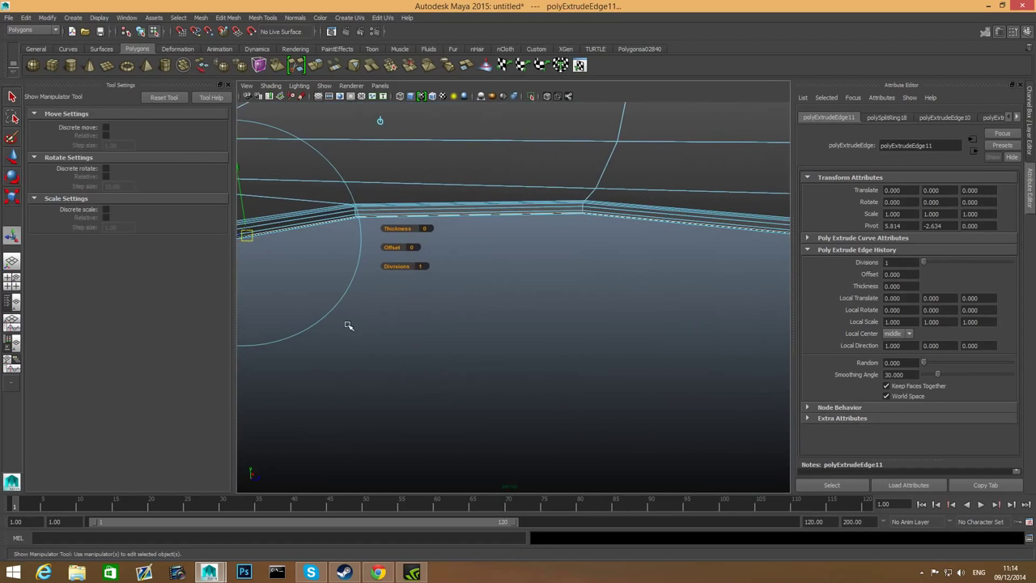
pyautogui.keyDown('alt'); pyautogui.moveTo(348, 326); pyautogui.dragTo(374, 363); pyautogui.keyUp('alt')
pyautogui.moveTo(402, 285); pyautogui.dragTo(405, 256)
# Extrude the drain's border edges upward by another 0.004, then extrude them toward the hole's center by 0.009 in local Z.
pyautogui.hotkey('ctrl', 'e')
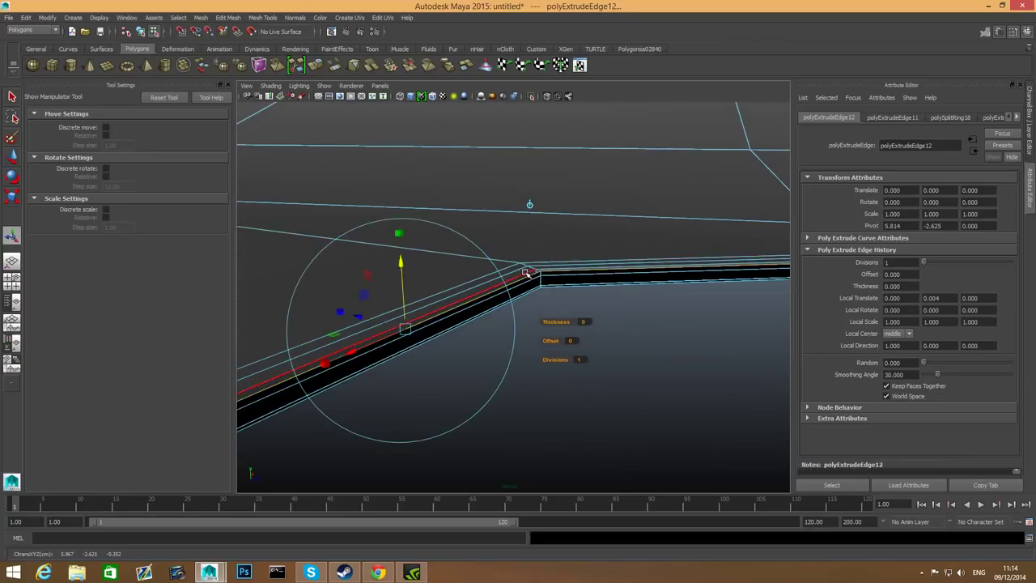
pyautogui.click(315, 65)
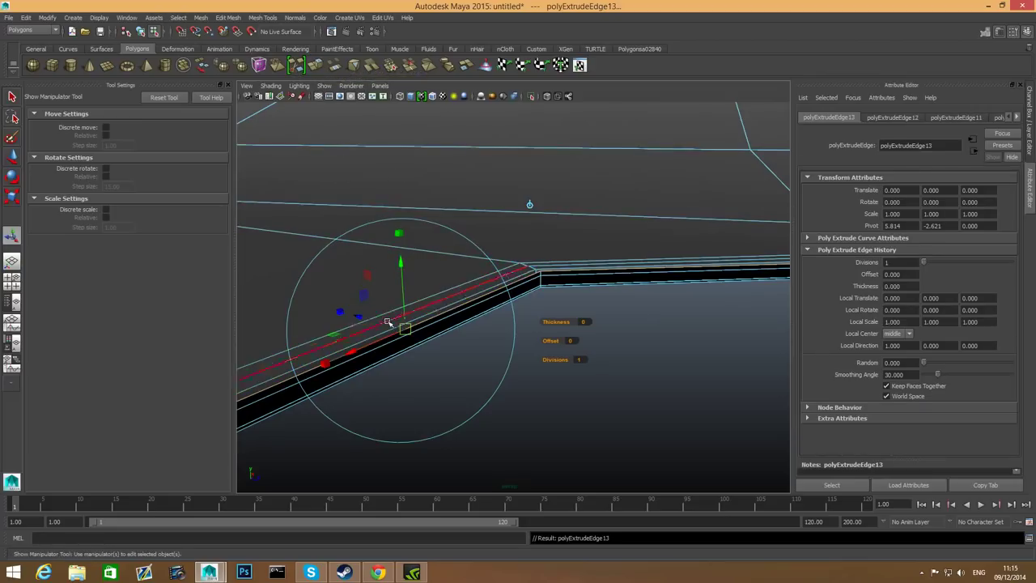
pyautogui.moveTo(388, 324)
pyautogui.mouseDown()
pyautogui.moveTo(361, 316)
pyautogui.moveTo(369, 322)
pyautogui.mouseUp()
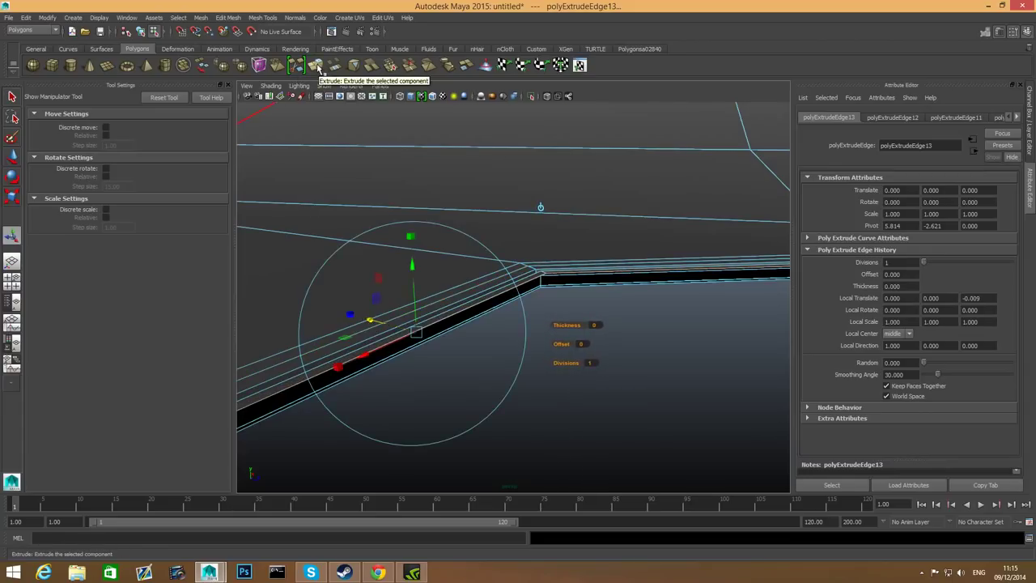
# Extrude the drain's border edges farther toward the hole's center by 0.010 in local Y.
pyautogui.click(317, 68)
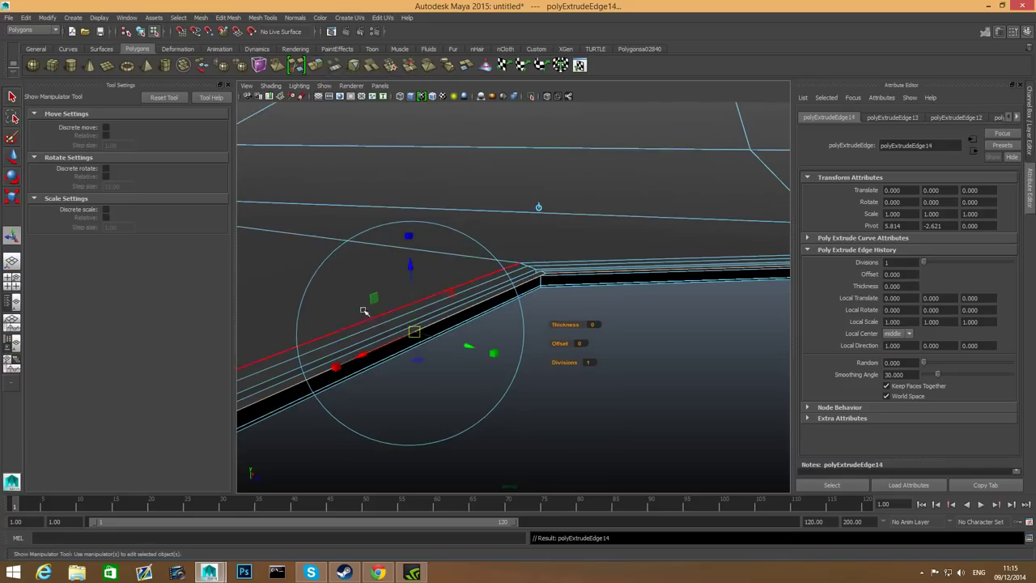
pyautogui.moveTo(467, 344); pyautogui.dragTo(483, 363)
pyautogui.scroll(-6, 473, 358)
pyautogui.scroll(3, 567, 387)
pyautogui.keyDown('alt'); pyautogui.moveTo(561, 387); pyautogui.dragTo(583, 398, button='right'); pyautogui.keyUp('alt')
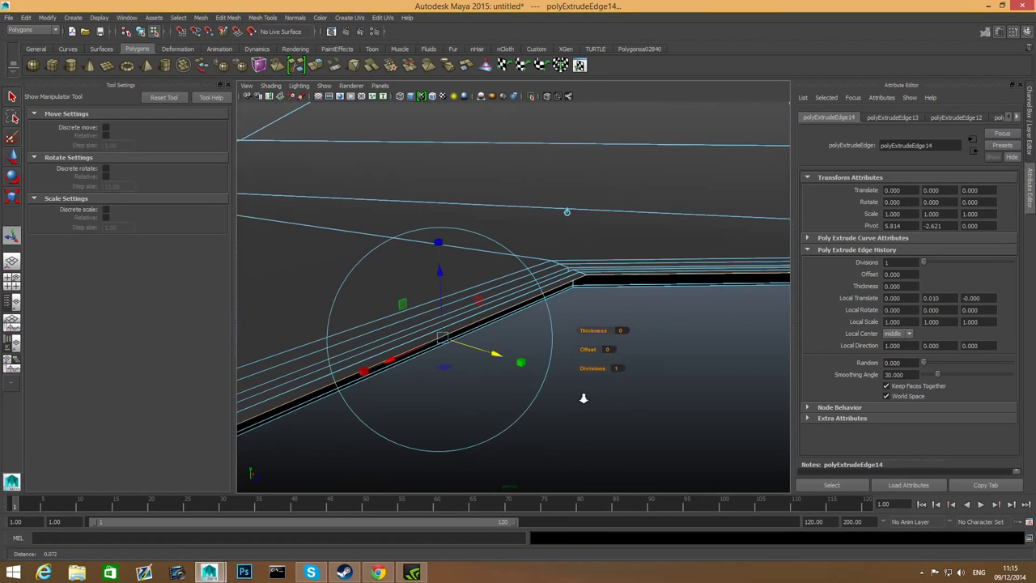
# Extrude the border edges inward by a very small amount, then extrude them downward by 0.002 in local Z.
pyautogui.click(315, 64)
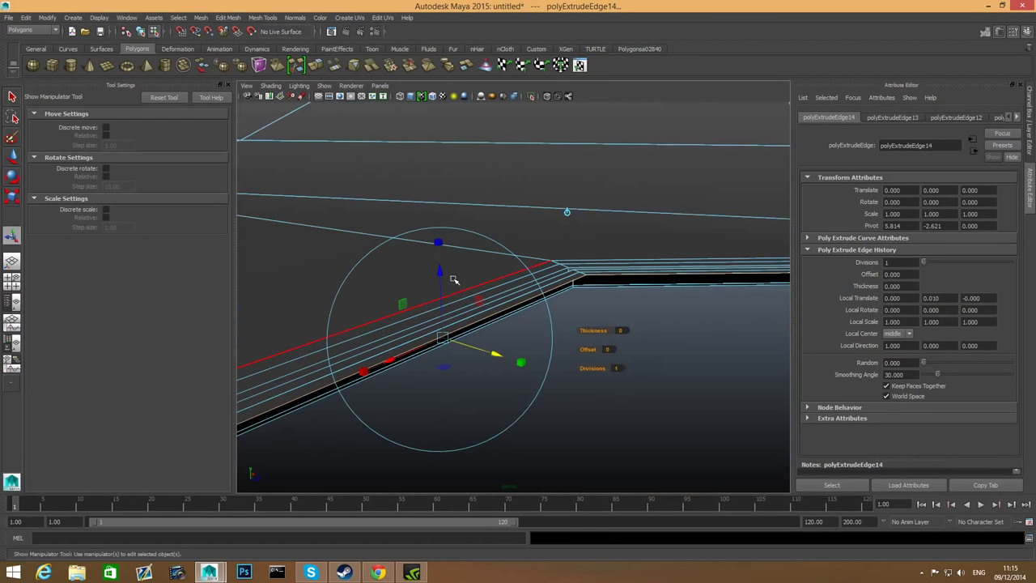
pyautogui.moveTo(504, 352); pyautogui.dragTo(503, 356)
pyautogui.click(316, 65)
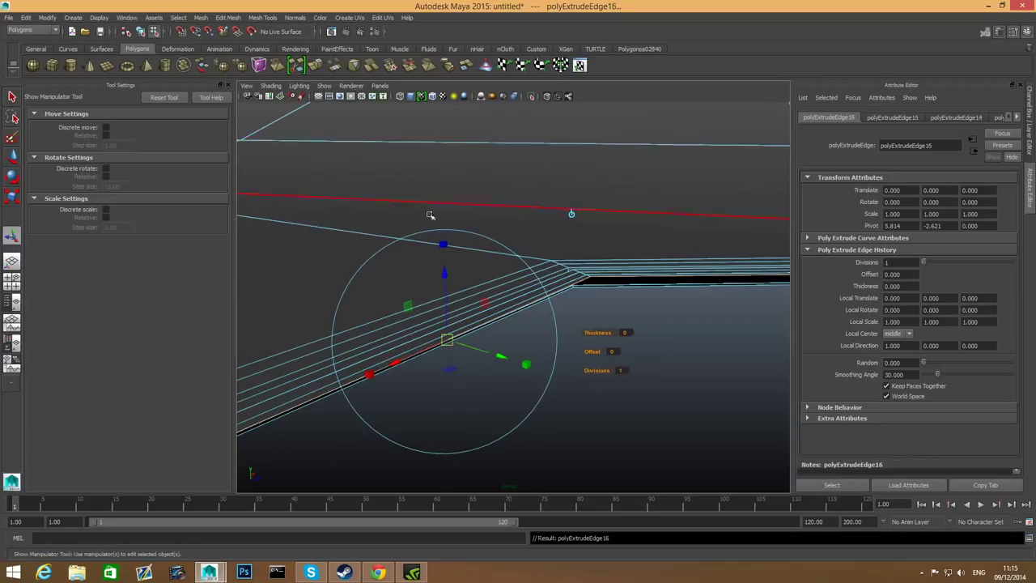
pyautogui.moveTo(444, 273); pyautogui.dragTo(443, 276)
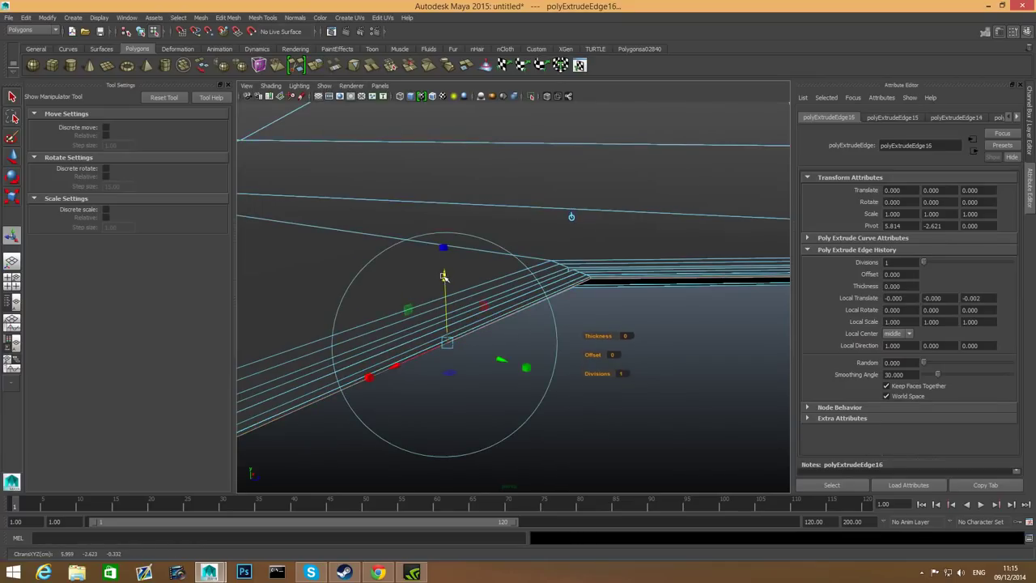
# Extrude the drain's inner border edges once more and move them straight down to about Y -2.636.
pyautogui.click(316, 65)
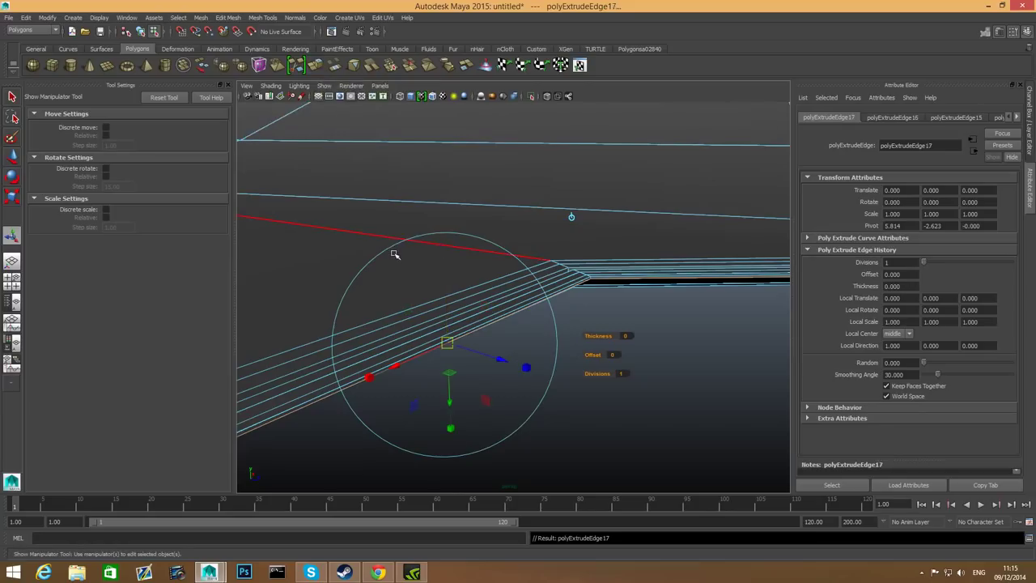
pyautogui.press('w')
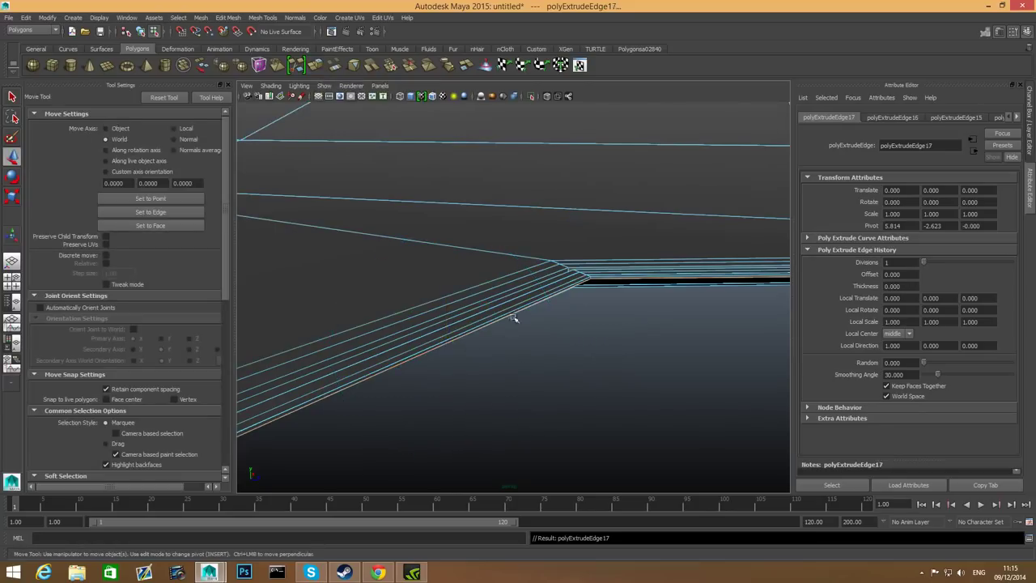
pyautogui.press('f')
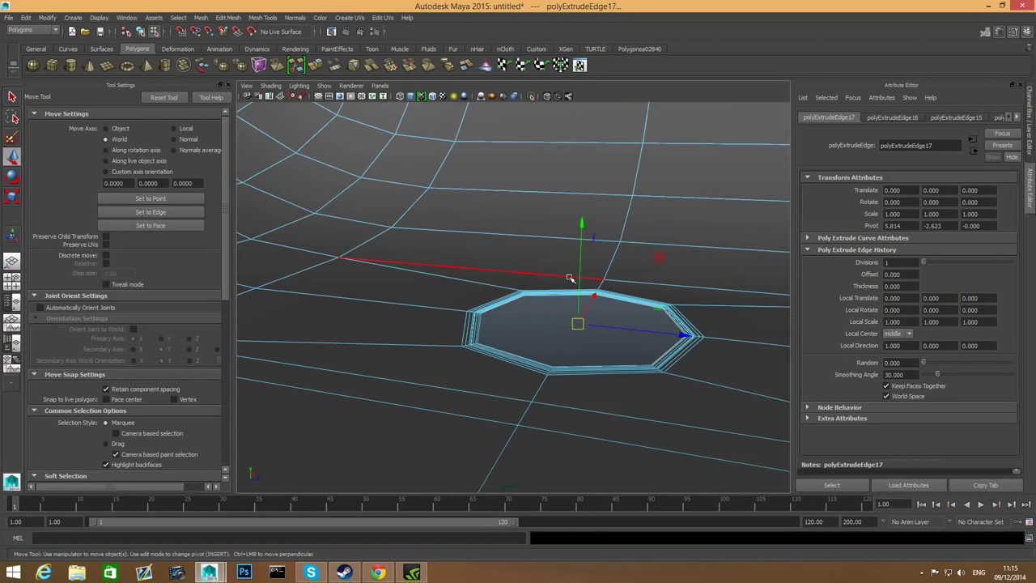
pyautogui.scroll(2, 567, 278)
pyautogui.moveTo(624, 246); pyautogui.dragTo(624, 254)
pyautogui.keyDown('alt'); pyautogui.moveTo(597, 276); pyautogui.dragTo(473, 283, button='middle'); pyautogui.keyUp('alt')
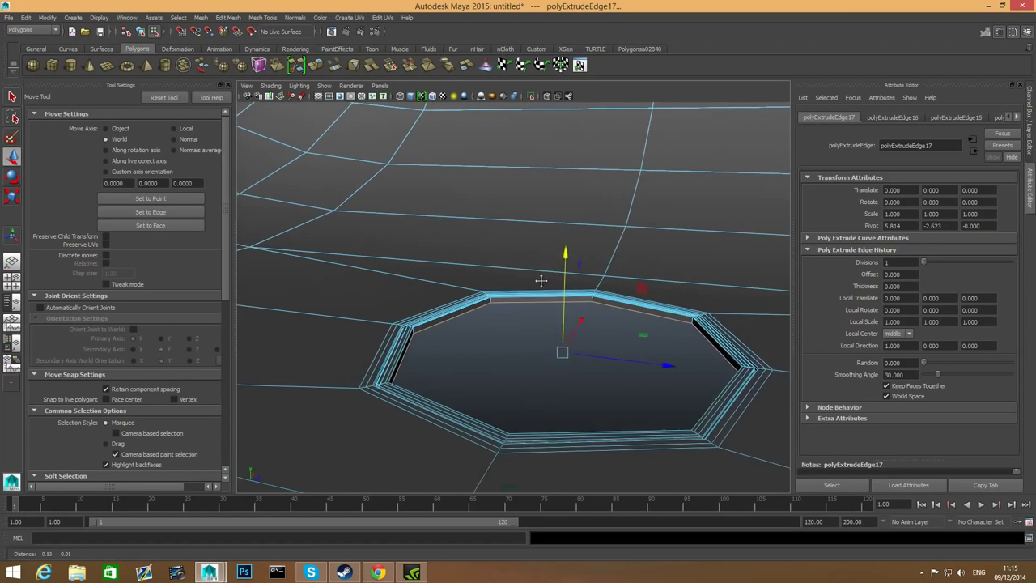
pyautogui.scroll(3, 564, 303)
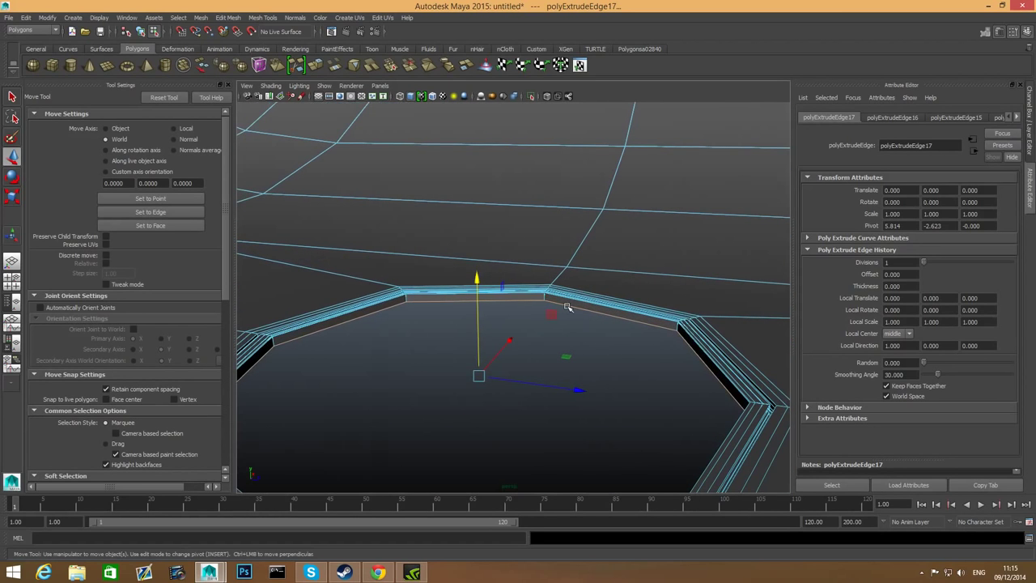
pyautogui.press('v')
pyautogui.moveTo(480, 280); pyautogui.dragTo(484, 388)
pyautogui.moveTo(491, 445); pyautogui.dragTo(490, 450)
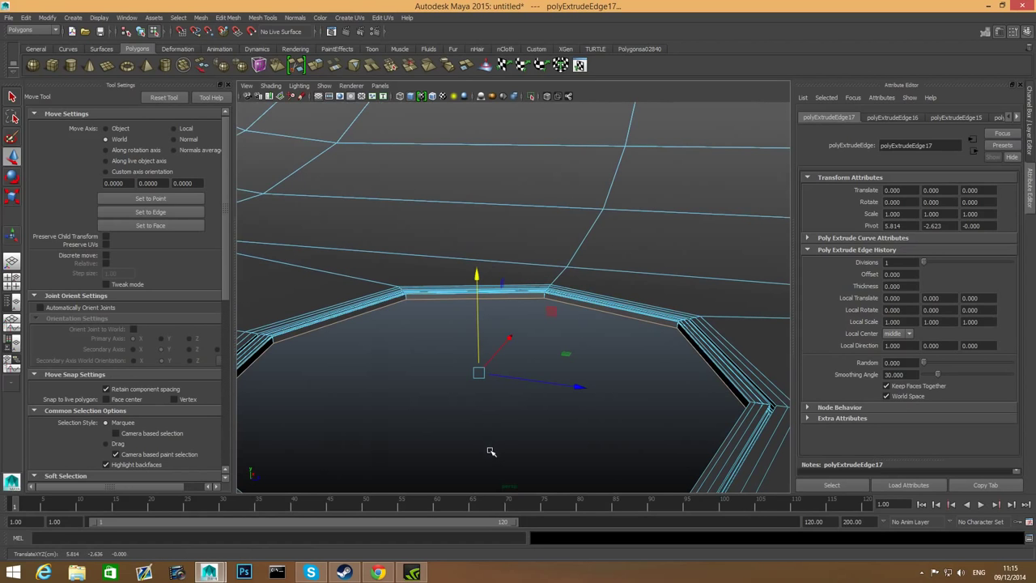
# Extrude the lower border edges down to about Y -2.639 as a narrow support strip and return to object mode.
pyautogui.click(318, 67)
pyautogui.press('w')
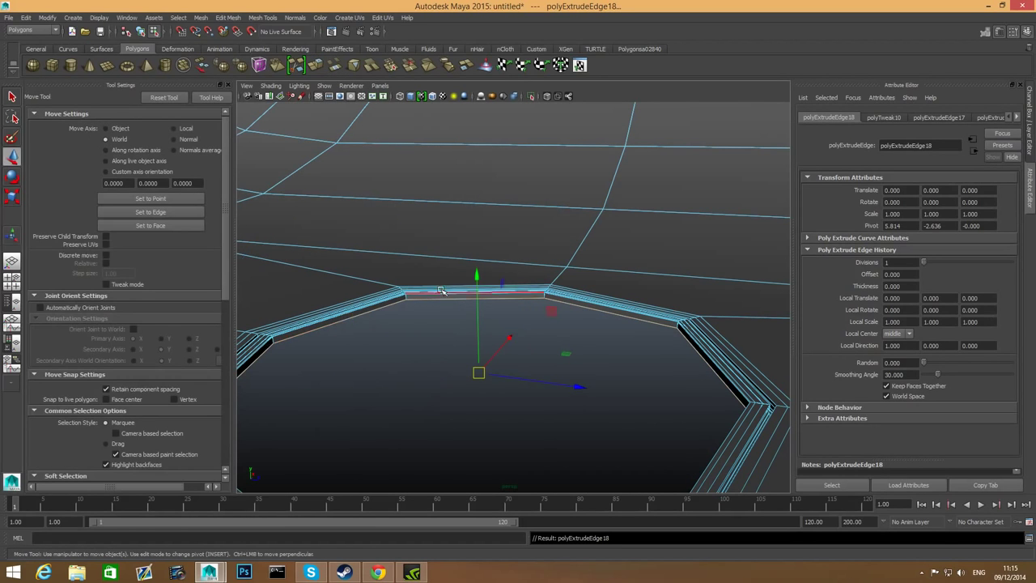
pyautogui.click(485, 285)
pyautogui.hotkey('ctrl', 'z')
pyautogui.moveTo(477, 276); pyautogui.dragTo(478, 279)
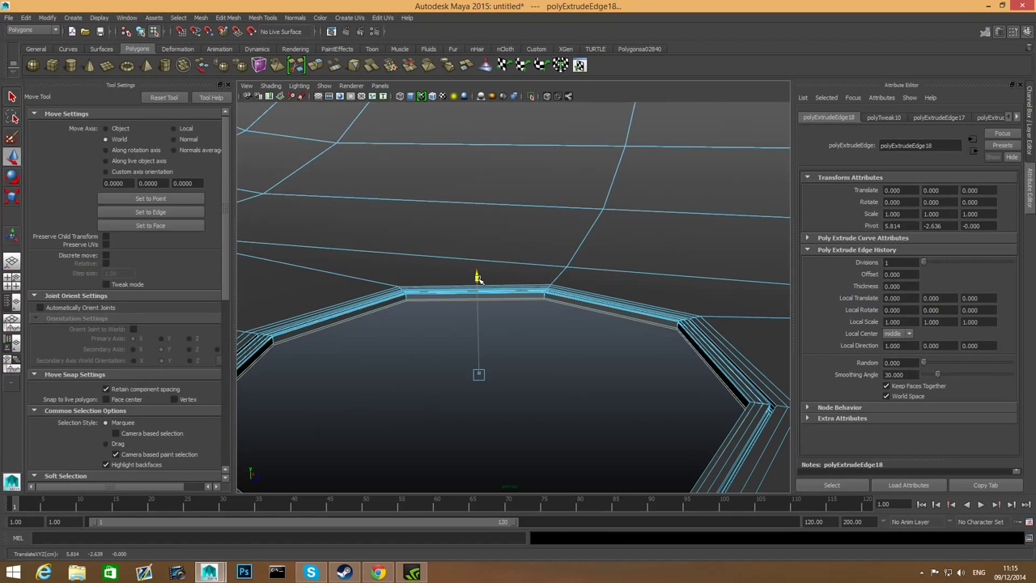
pyautogui.press('F8')
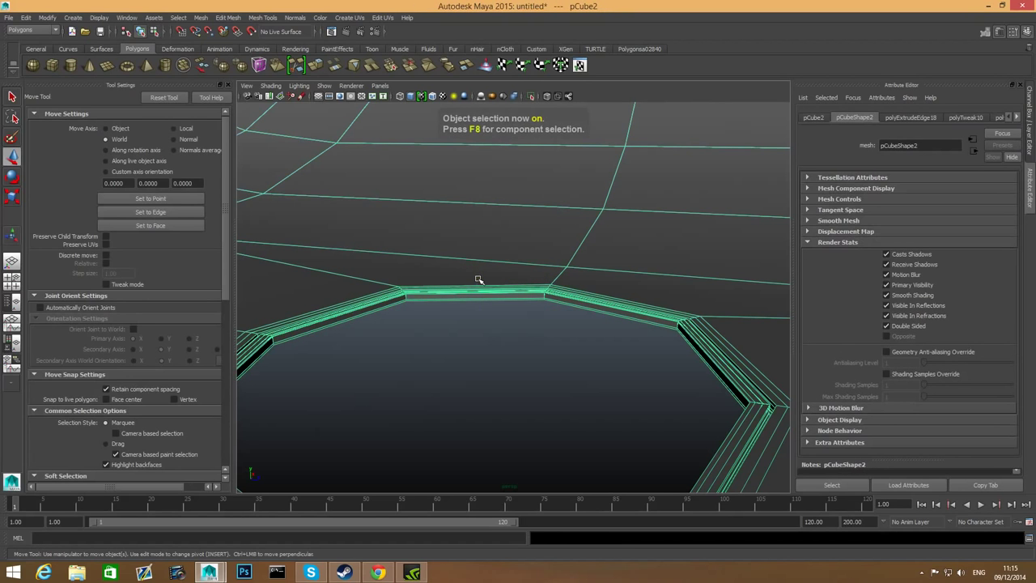
# Save the scene as bath1 in the bathroom project's scenes folder.
pyautogui.scroll(-4, 478, 280)
pyautogui.keyDown('alt'); pyautogui.moveTo(469, 296); pyautogui.dragTo(519, 334, button='right'); pyautogui.keyUp('alt')
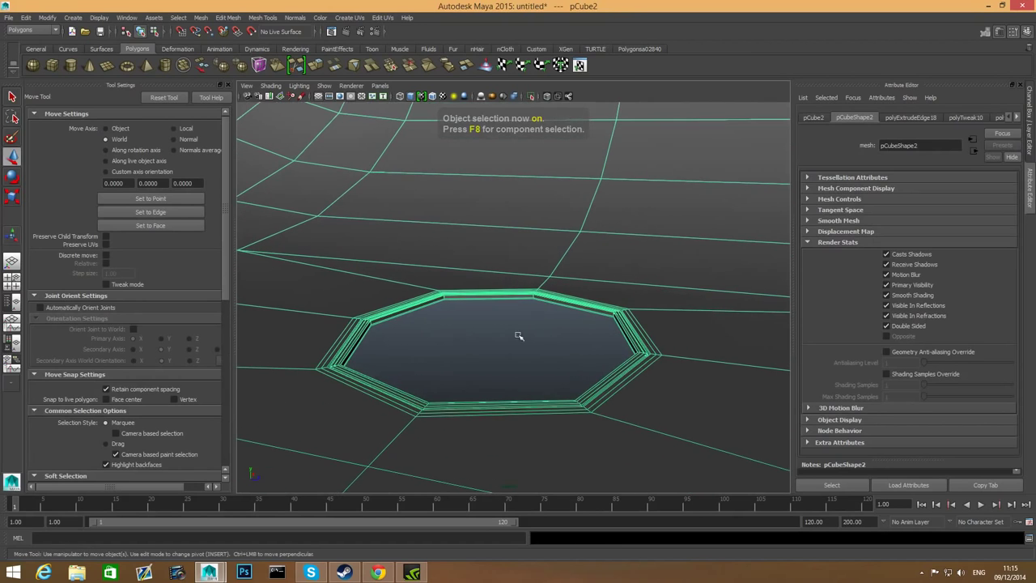
pyautogui.keyDown('alt'); pyautogui.moveTo(513, 333); pyautogui.dragTo(441, 349); pyautogui.keyUp('alt')
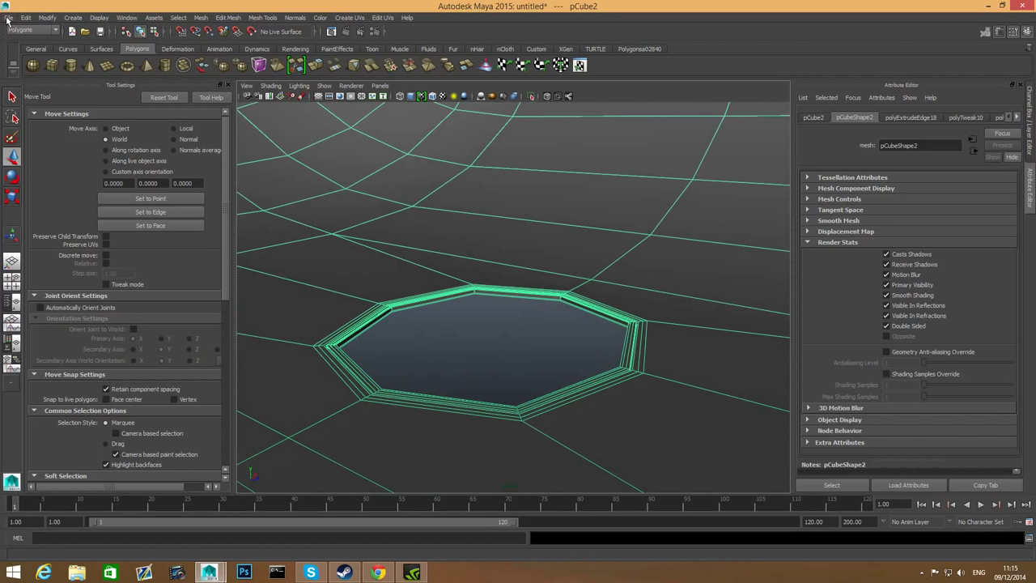
pyautogui.click(7, 18)
pyautogui.click(48, 67)
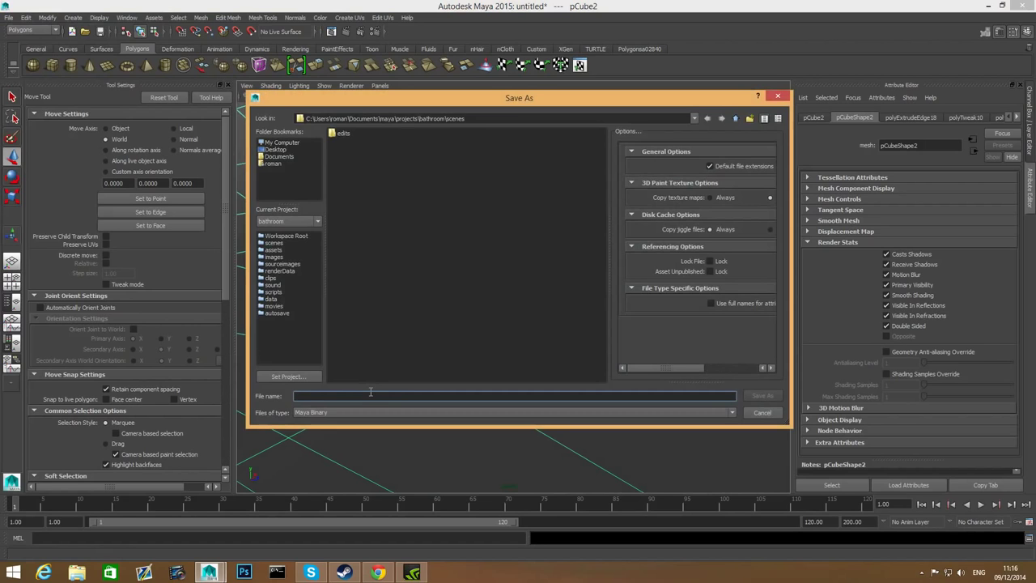
pyautogui.write('bath1')
pyautogui.click(765, 394)
# Turn on smooth mesh preview for the tub and inspect the drain rim up close from several angles.
pyautogui.keyDown('alt'); pyautogui.moveTo(763, 389); pyautogui.dragTo(717, 407); pyautogui.keyUp('alt')
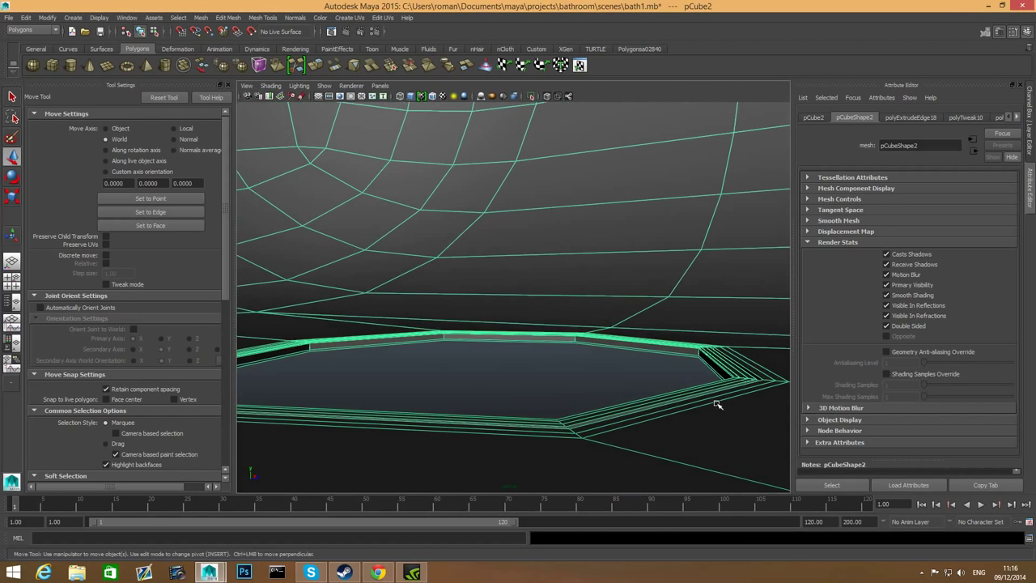
pyautogui.press('3')
pyautogui.scroll(-5, 650, 398)
pyautogui.keyDown('alt'); pyautogui.moveTo(625, 391); pyautogui.dragTo(609, 416); pyautogui.keyUp('alt')
pyautogui.keyDown('alt'); pyautogui.moveTo(504, 347); pyautogui.dragTo(734, 410, button='right'); pyautogui.keyUp('alt')
pyautogui.keyDown('alt'); pyautogui.moveTo(733, 409); pyautogui.dragTo(648, 401, button='middle'); pyautogui.keyUp('alt')
pyautogui.keyDown('alt'); pyautogui.moveTo(647, 402); pyautogui.dragTo(601, 361); pyautogui.keyUp('alt')
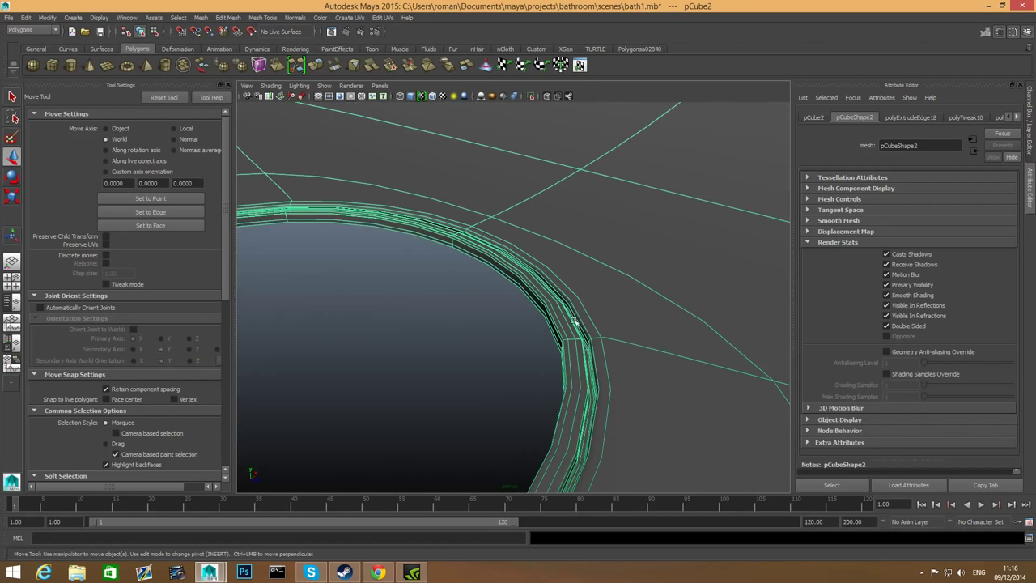
pyautogui.scroll(-5, 570, 331)
pyautogui.scroll(2, 501, 357)
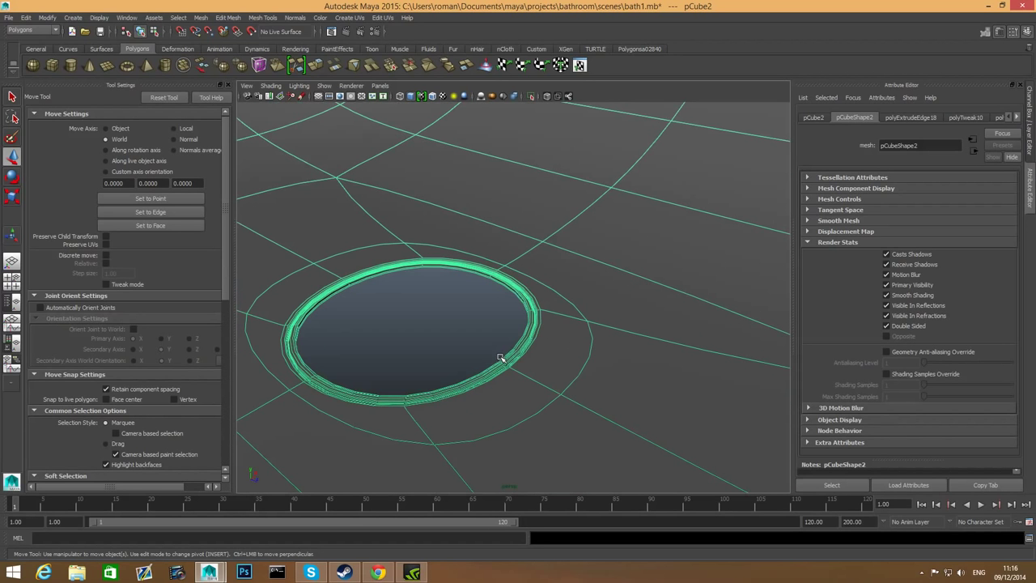
pyautogui.keyDown('alt'); pyautogui.moveTo(483, 366); pyautogui.dragTo(520, 303); pyautogui.keyUp('alt')
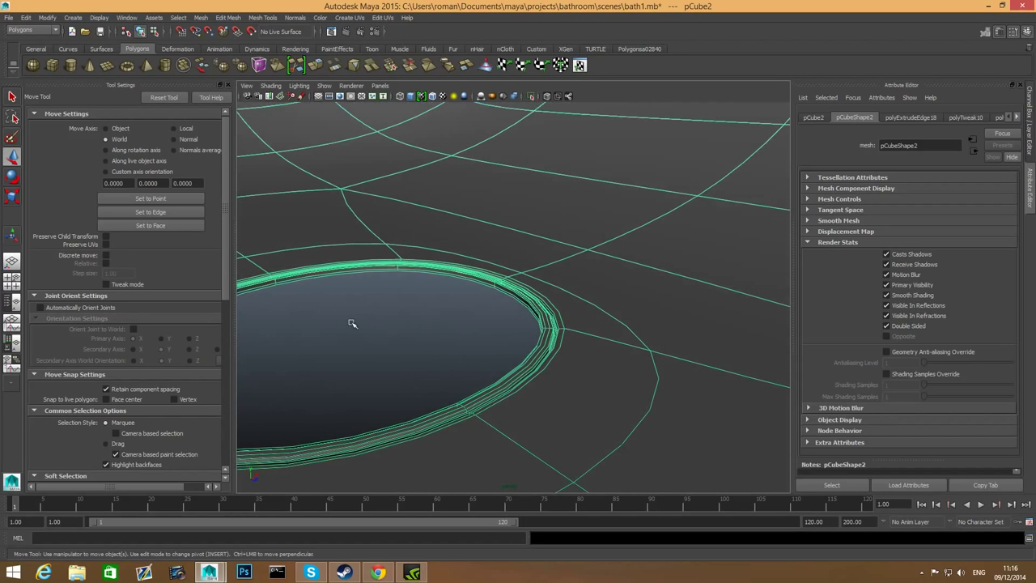
# Examine the smoothed tub interior, including the floor around the drain, the rounded corners and the end wall above it.
pyautogui.scroll(-5, 390, 353)
pyautogui.keyDown('alt'); pyautogui.moveTo(514, 300); pyautogui.dragTo(415, 472, button='middle'); pyautogui.keyUp('alt')
pyautogui.keyDown('alt'); pyautogui.moveTo(488, 333); pyautogui.dragTo(370, 453, button='middle'); pyautogui.keyUp('alt')
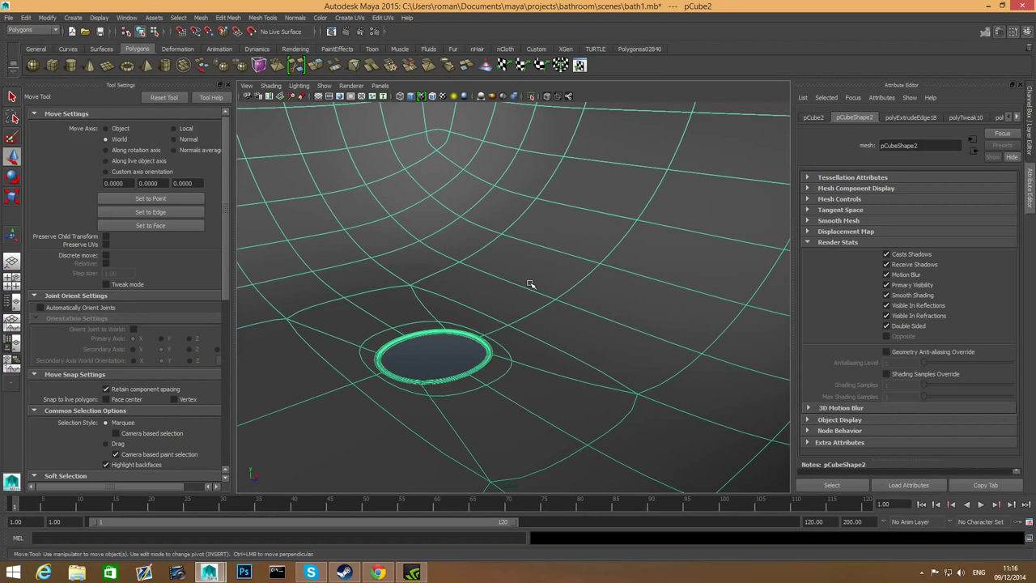
pyautogui.keyDown('alt'); pyautogui.moveTo(530, 285); pyautogui.dragTo(412, 404, button='middle'); pyautogui.keyUp('alt')
pyautogui.keyDown('alt'); pyautogui.moveTo(423, 394); pyautogui.dragTo(331, 418); pyautogui.keyUp('alt')
pyautogui.keyDown('alt'); pyautogui.moveTo(611, 253); pyautogui.dragTo(520, 381); pyautogui.keyUp('alt')
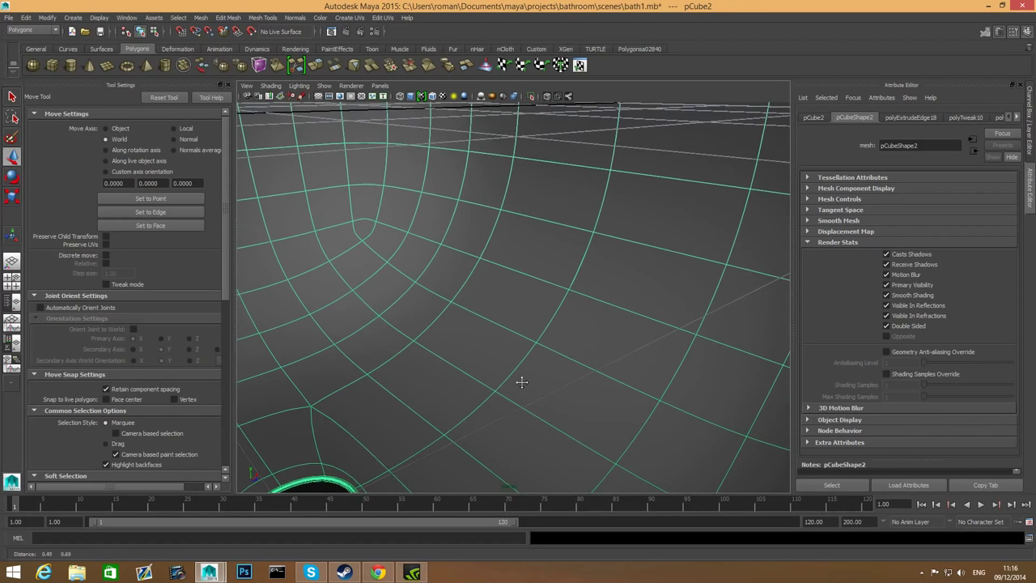
pyautogui.scroll(5, 513, 286)
pyautogui.scroll(-5, 409, 352)
pyautogui.keyDown('alt'); pyautogui.moveTo(408, 351); pyautogui.dragTo(527, 251); pyautogui.keyUp('alt')
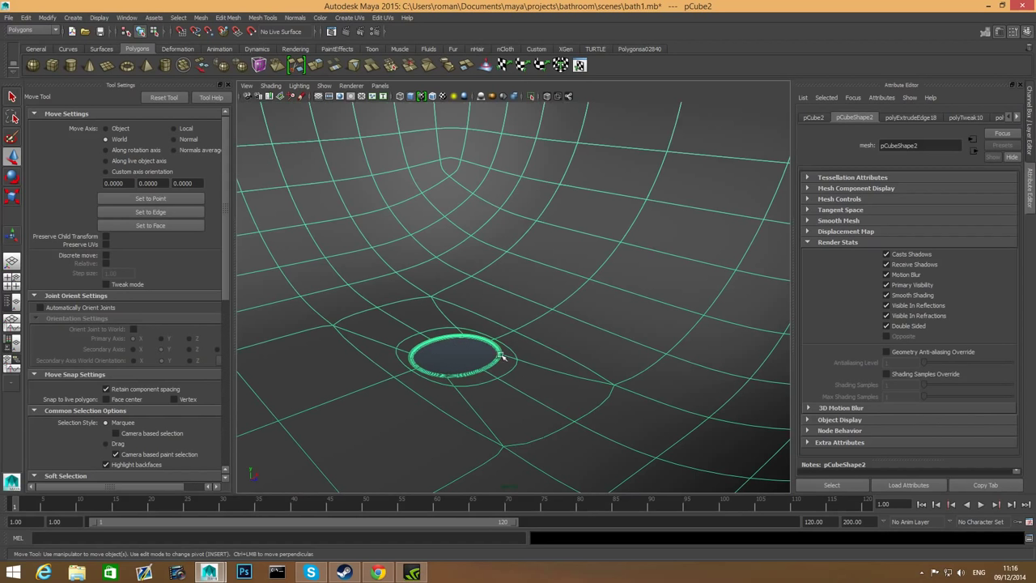
pyautogui.keyDown('alt'); pyautogui.moveTo(573, 294); pyautogui.dragTo(540, 386); pyautogui.keyUp('alt')
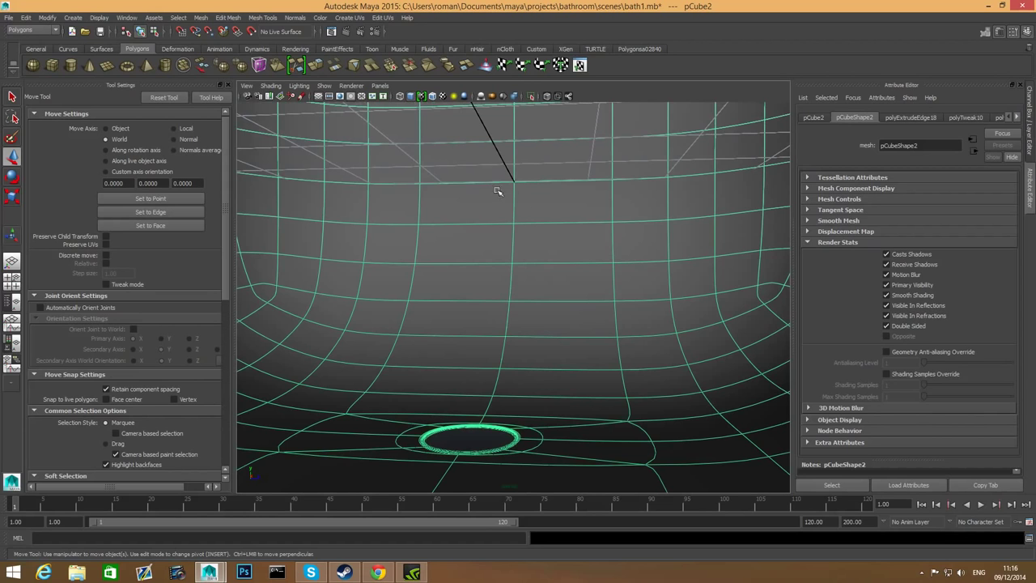
pyautogui.scroll(-2, 600, 402)
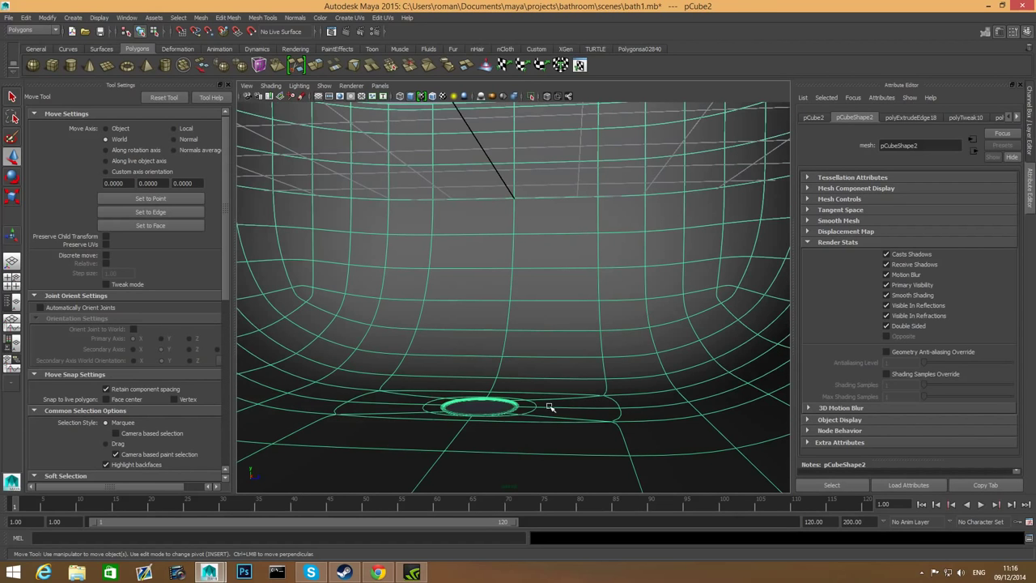